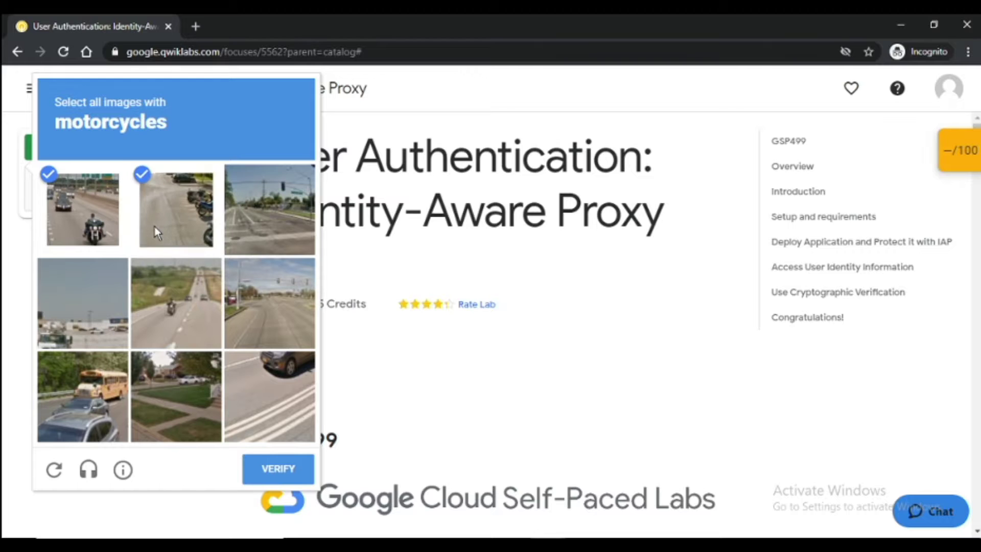
- Select the remaining motorcycle image, verify the captcha and launch the lab with 5 credits
{"action": "left_click", "coordinate": [191, 305]}
{"action": "left_click", "coordinate": [257, 454]}
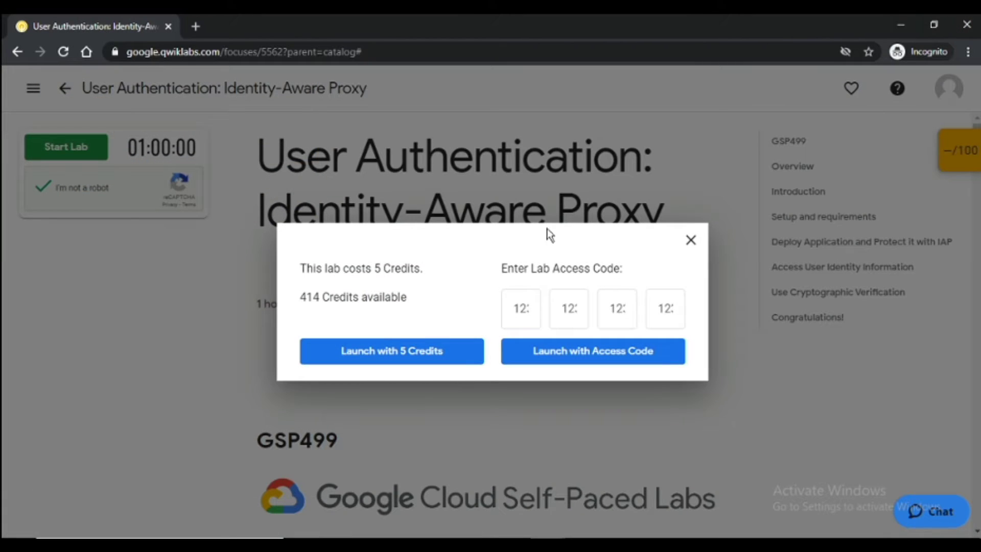
{"action": "left_click", "coordinate": [390, 344]}
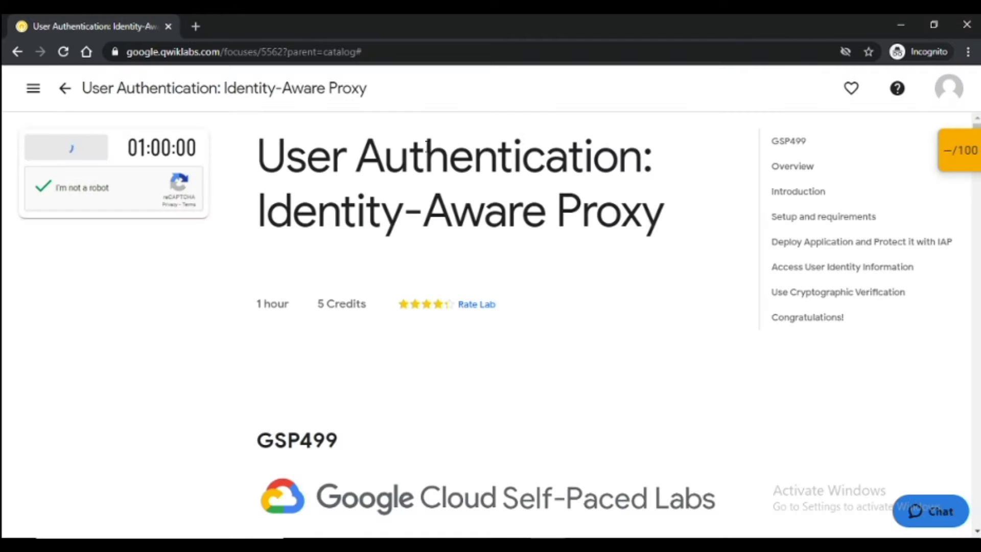
- Look through the lab's introductory content and its Setup and requirements section
{"action": "scroll", "coordinate": [477, 213], "scroll_direction": "down", "scroll_amount": 10}
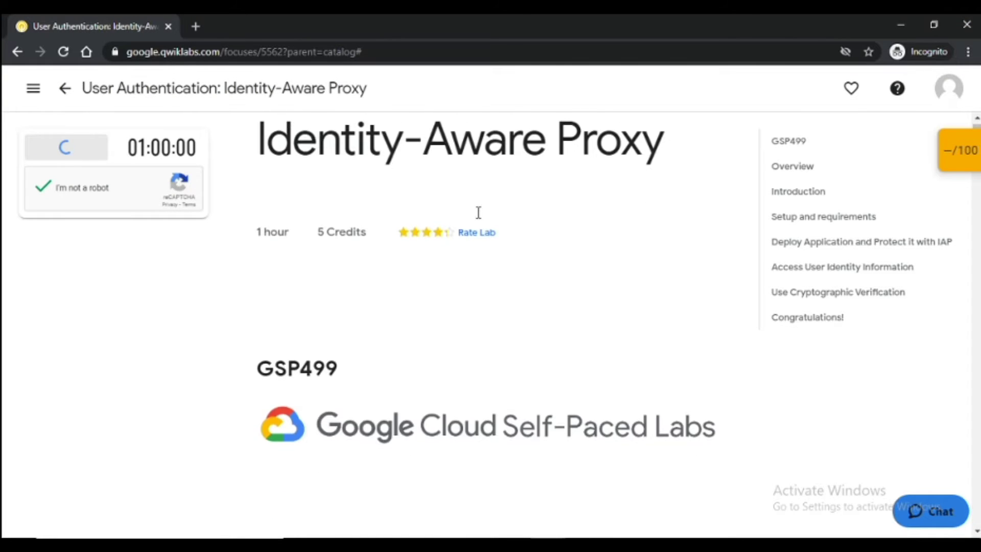
{"action": "left_click", "coordinate": [791, 193]}
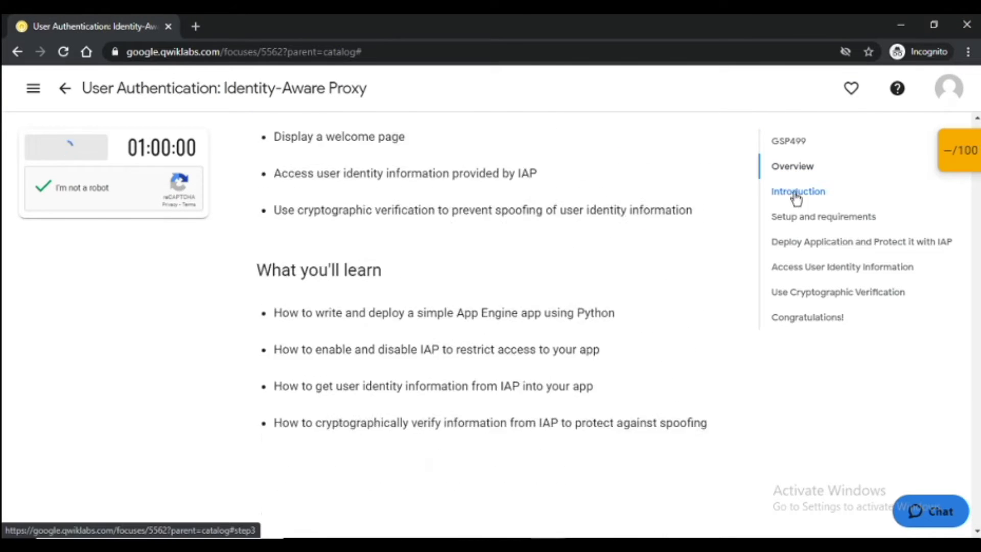
{"action": "left_click", "coordinate": [801, 218]}
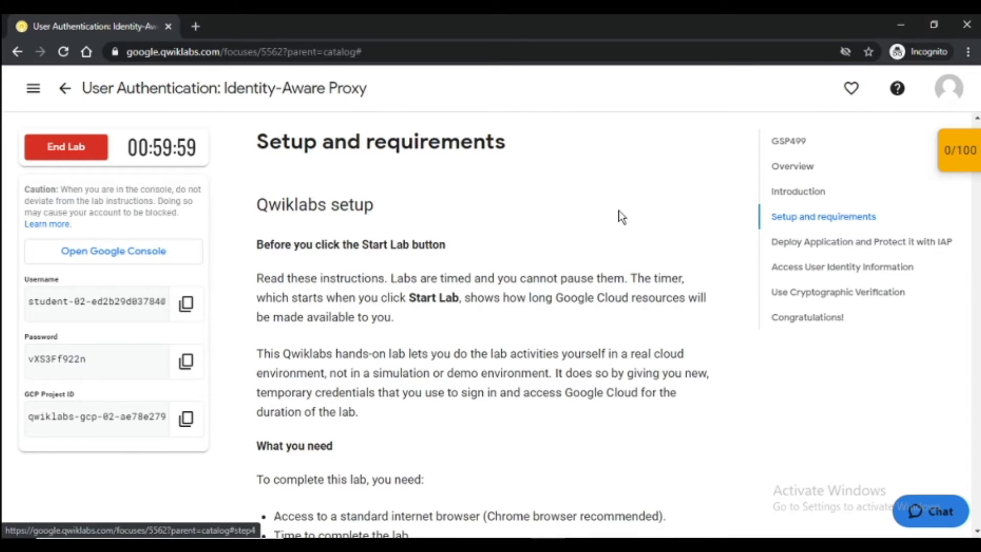
{"action": "scroll", "coordinate": [620, 217], "scroll_direction": "down", "scroll_amount": 4}
- Copy the lab username, open the Google Console sign-in page and submit the username there
{"action": "left_click", "coordinate": [187, 305]}
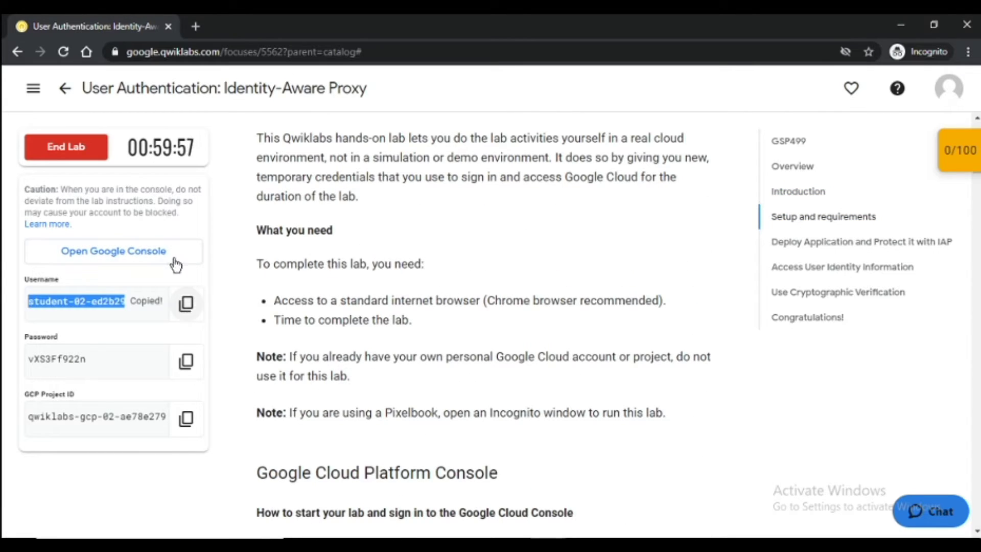
{"action": "left_click", "coordinate": [173, 259]}
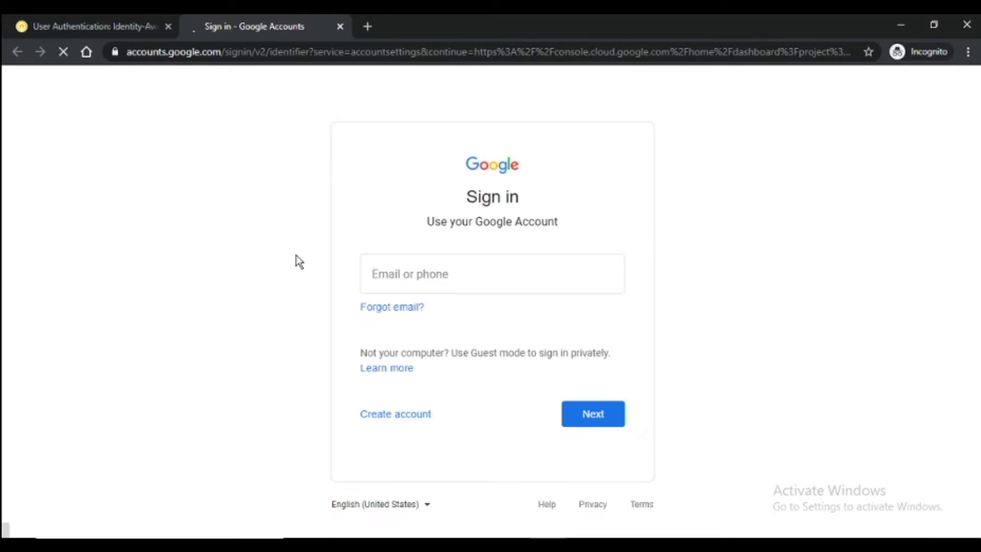
{"action": "key", "text": "ctrl+v"}
{"action": "left_click", "coordinate": [593, 422]}
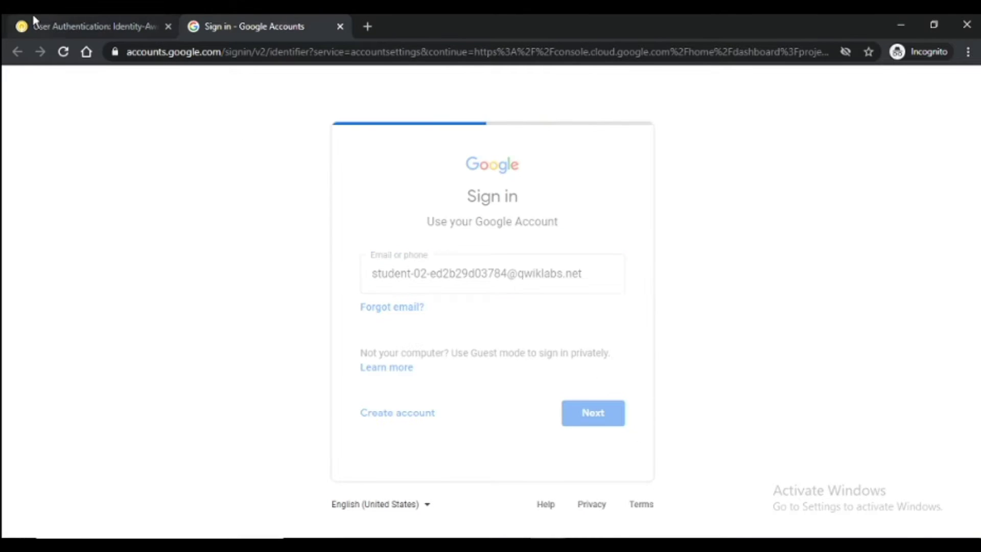
- Copy the lab account password from the lab page and submit it on the Google sign-in page
{"action": "left_click", "coordinate": [32, 18]}
{"action": "left_click", "coordinate": [186, 360]}
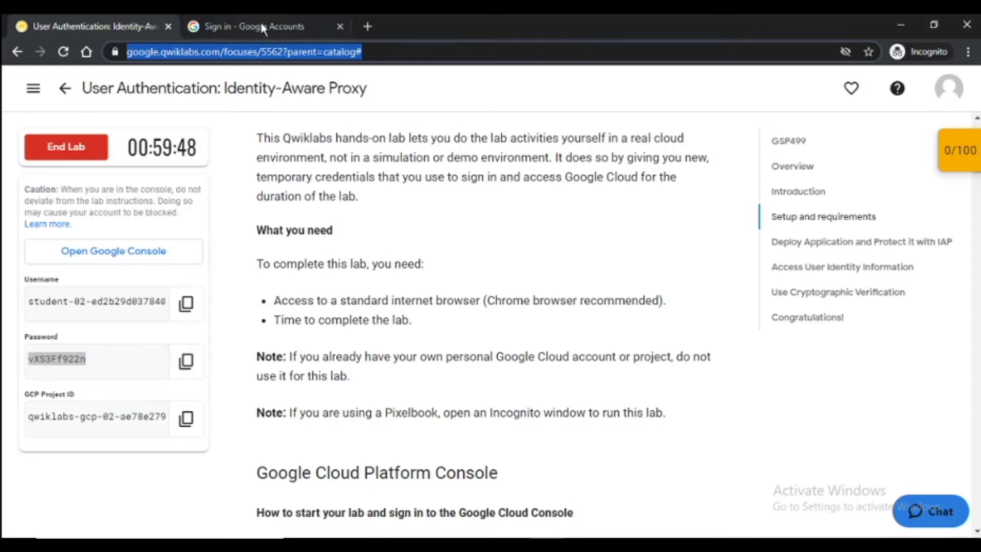
{"action": "left_click", "coordinate": [260, 21]}
{"action": "key", "text": "ctrl+v"}
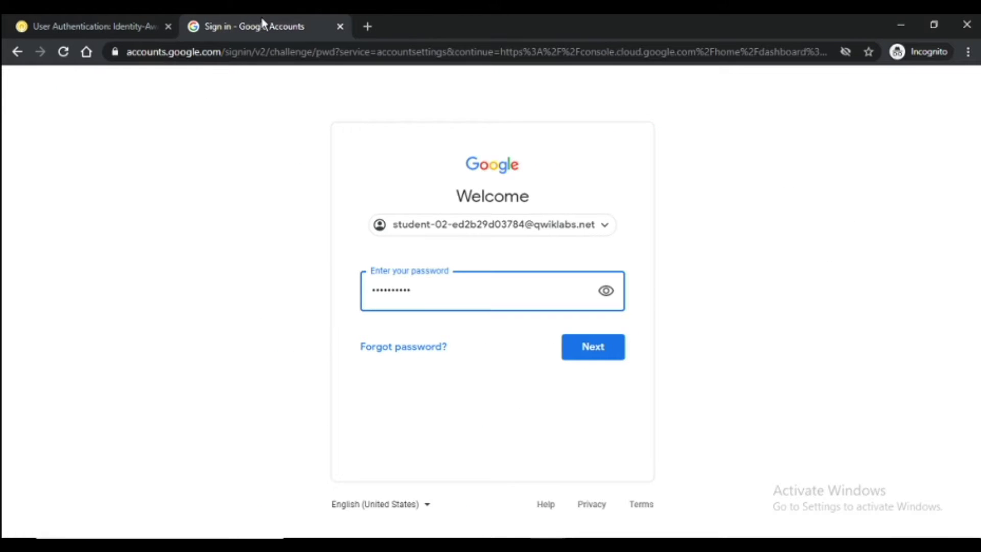
{"action": "key", "text": "Return"}
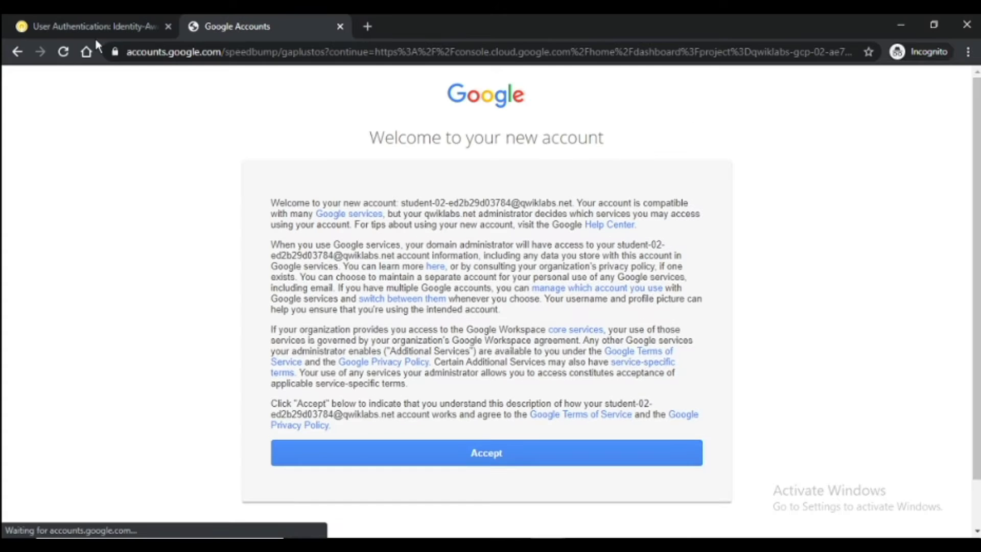
- Accept the new account's terms and confirm the account recovery options
{"action": "left_click", "coordinate": [403, 453]}
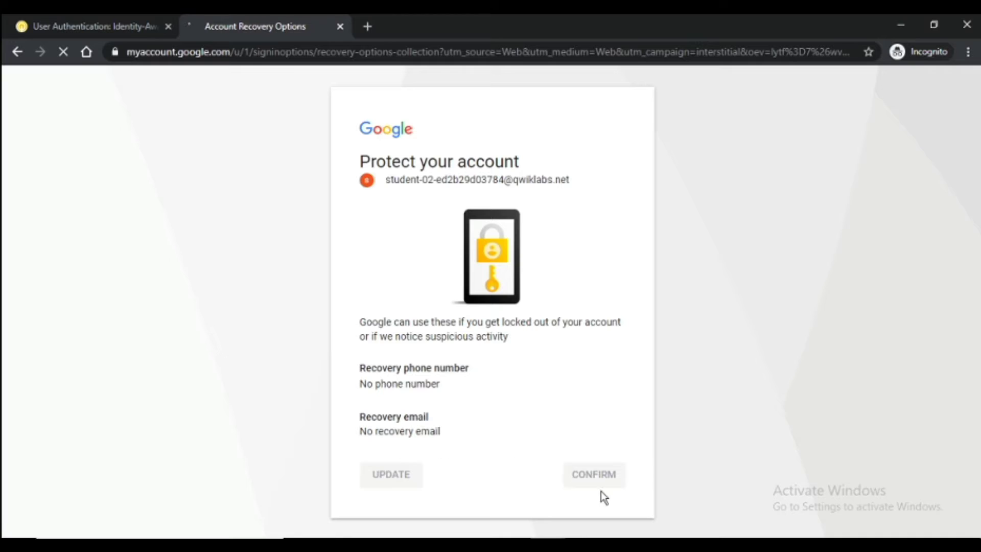
{"action": "left_click", "coordinate": [613, 482]}
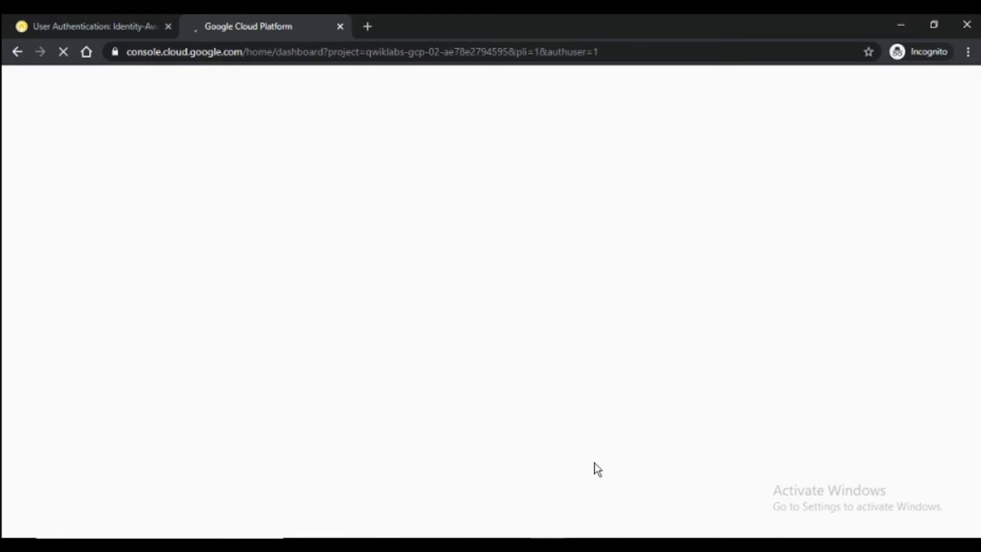
- Review the Cloud Shell setup instructions on the lab page and copy the gcloud auth list command
{"action": "left_click", "coordinate": [68, 21]}
{"action": "scroll", "coordinate": [475, 271], "scroll_direction": "down", "scroll_amount": 8}
{"action": "scroll", "coordinate": [474, 271], "scroll_direction": "down", "scroll_amount": 15}
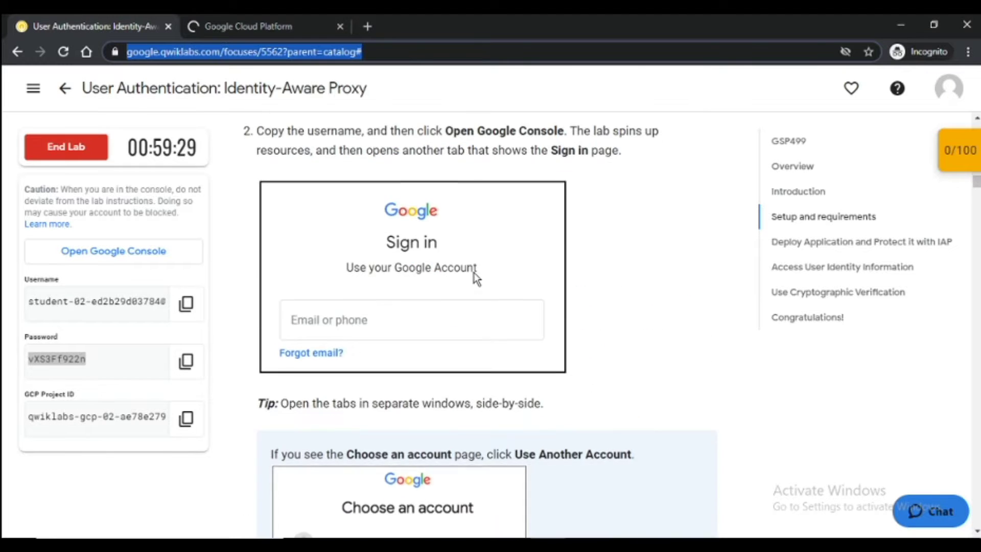
{"action": "scroll", "coordinate": [475, 275], "scroll_direction": "down", "scroll_amount": 15}
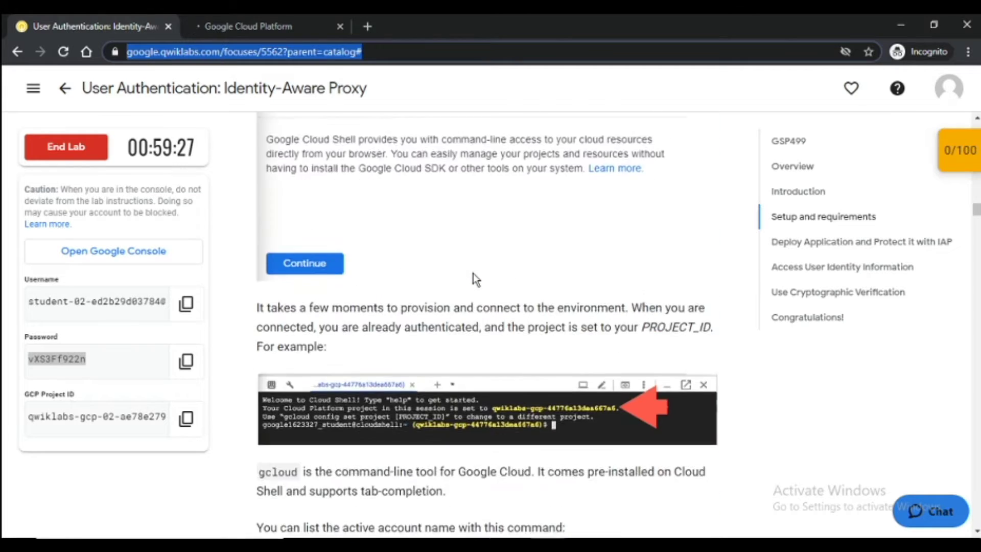
{"action": "scroll", "coordinate": [473, 272], "scroll_direction": "up", "scroll_amount": 5}
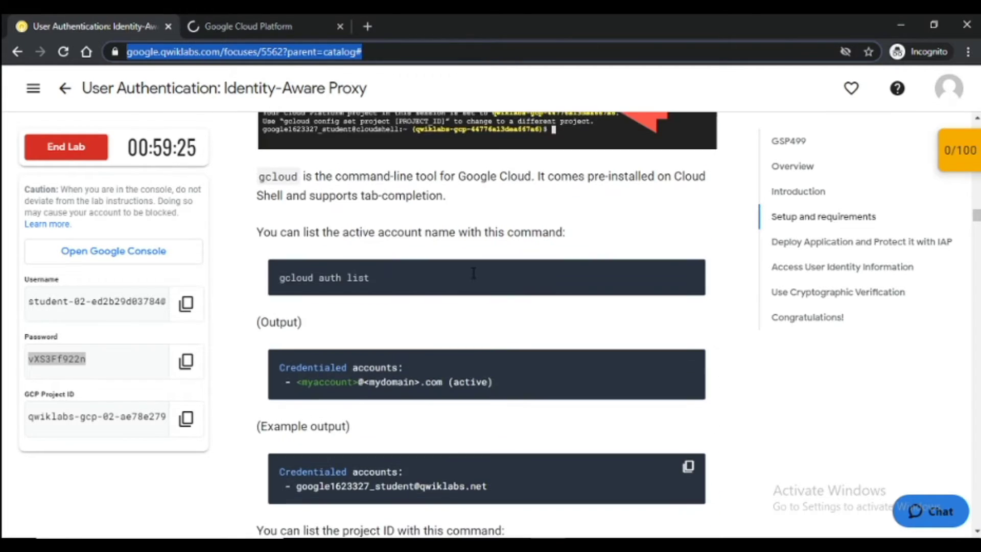
{"action": "scroll", "coordinate": [473, 273], "scroll_direction": "down", "scroll_amount": 12}
{"action": "scroll", "coordinate": [473, 273], "scroll_direction": "up", "scroll_amount": 10}
{"action": "left_click", "coordinate": [687, 275]}
- Switch to the Google Cloud console, agree to its Terms of Service and continue
{"action": "left_click", "coordinate": [231, 23]}
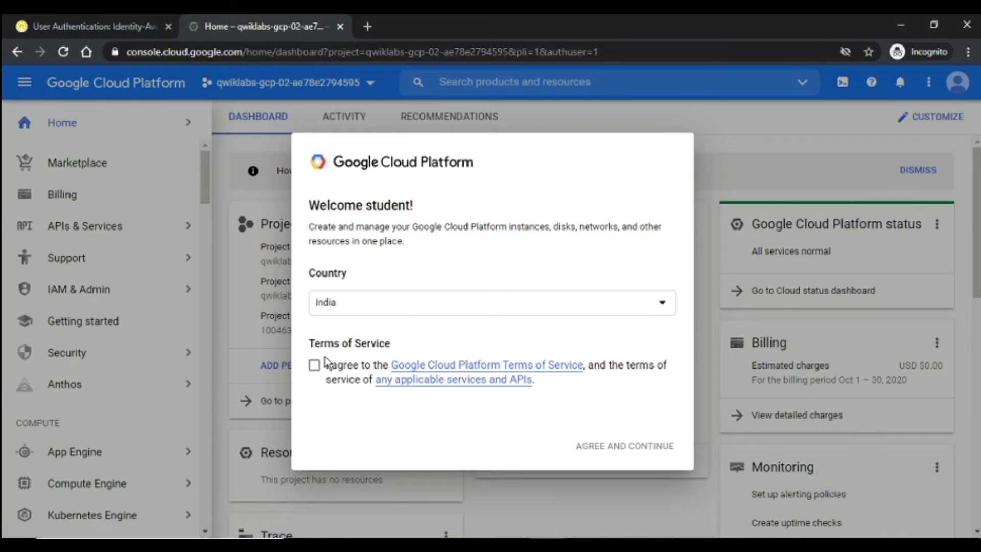
{"action": "left_click", "coordinate": [315, 374]}
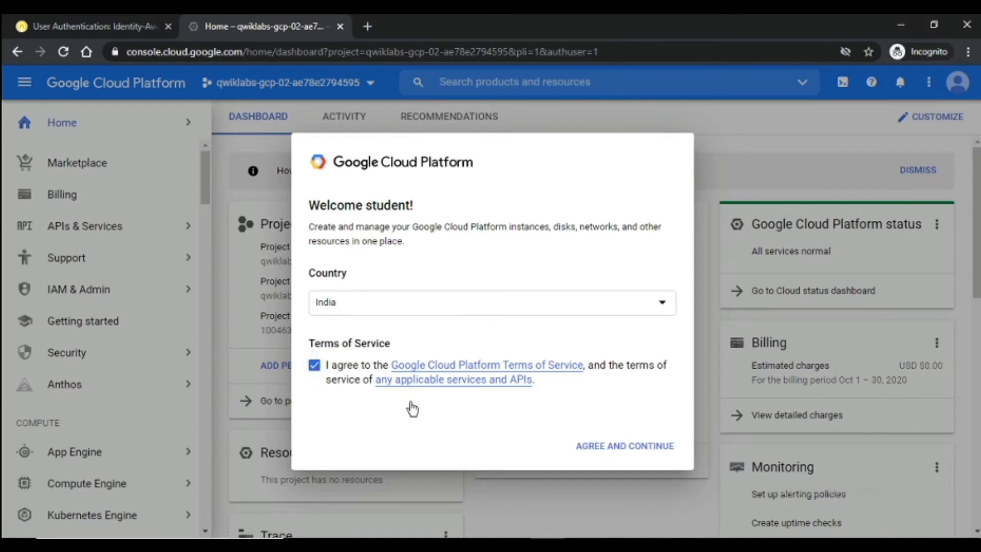
{"action": "left_click", "coordinate": [602, 452]}
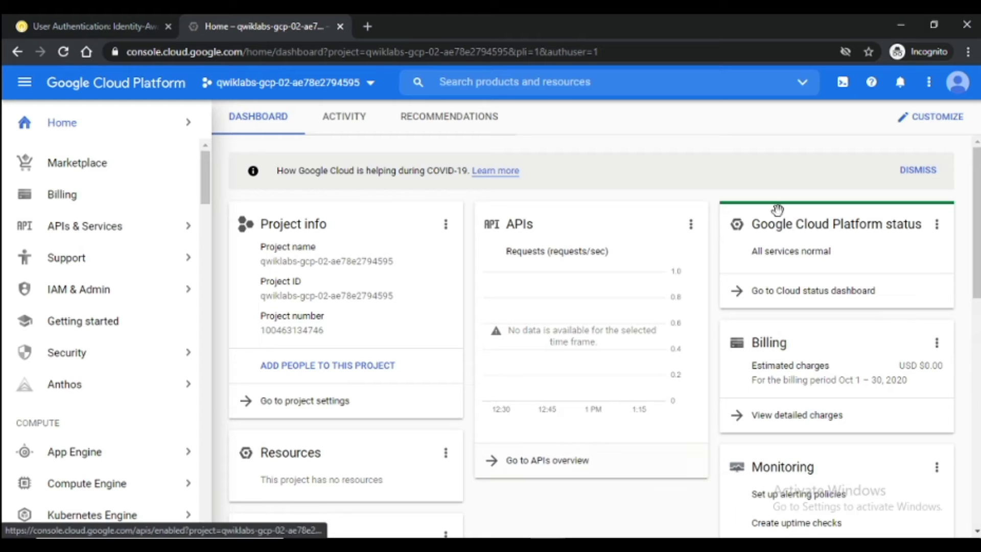
- Activate Cloud Shell and make its pane taller
{"action": "left_click", "coordinate": [841, 84]}
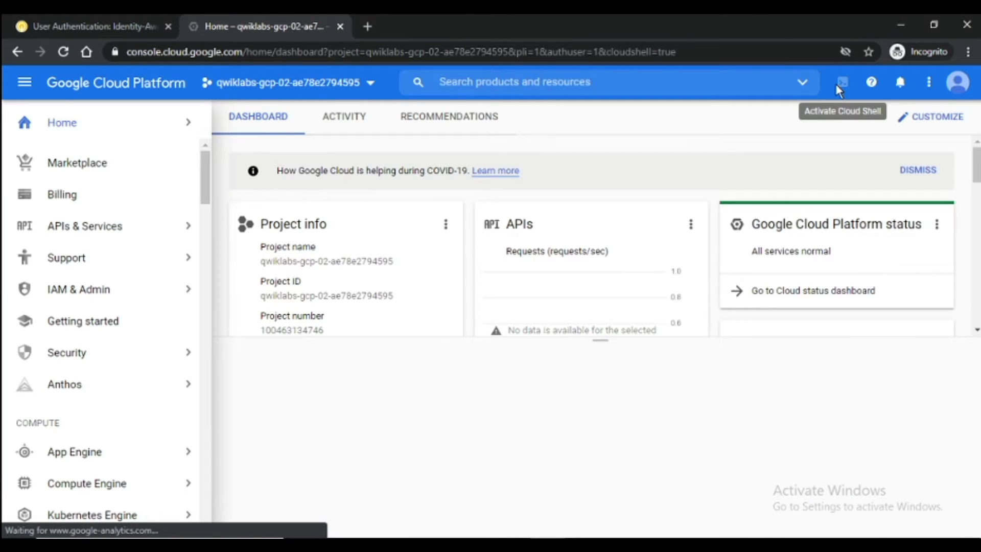
{"action": "left_click_drag", "start_coordinate": [597, 338], "coordinate": [597, 298]}
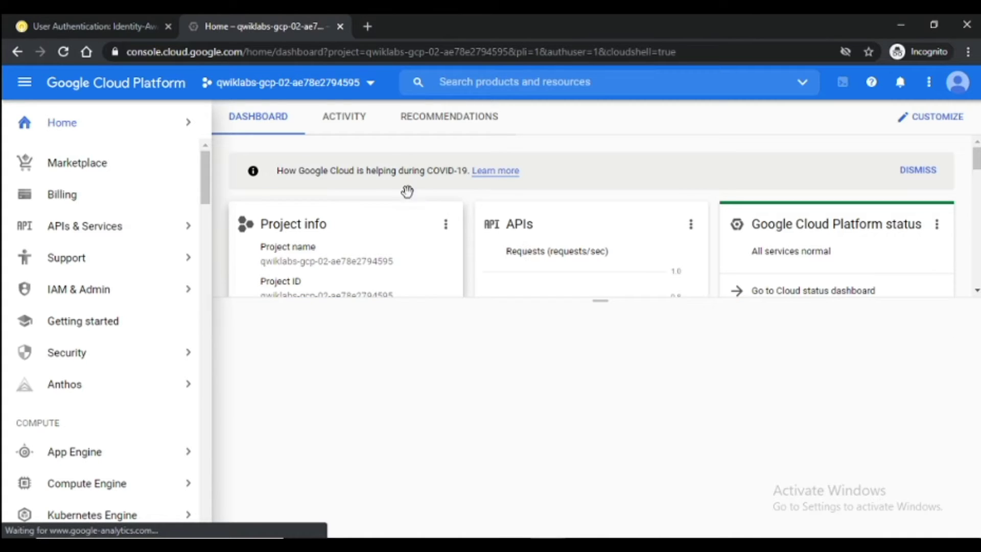
- Read ahead in the lab instructions on deploying the application and protecting it with IAP
{"action": "left_click", "coordinate": [27, 21]}
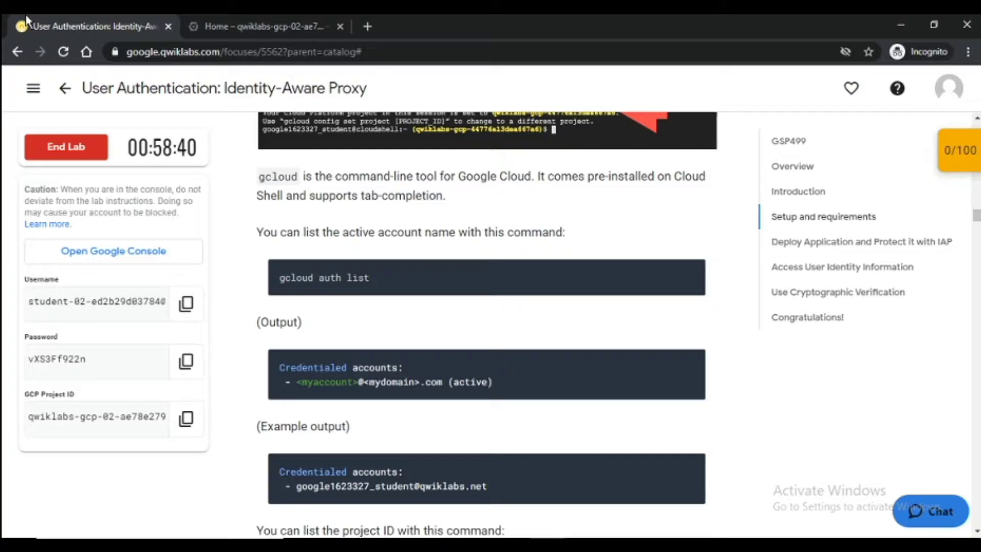
{"action": "scroll", "coordinate": [426, 248], "scroll_direction": "down", "scroll_amount": 15}
{"action": "scroll", "coordinate": [426, 248], "scroll_direction": "down", "scroll_amount": 20}
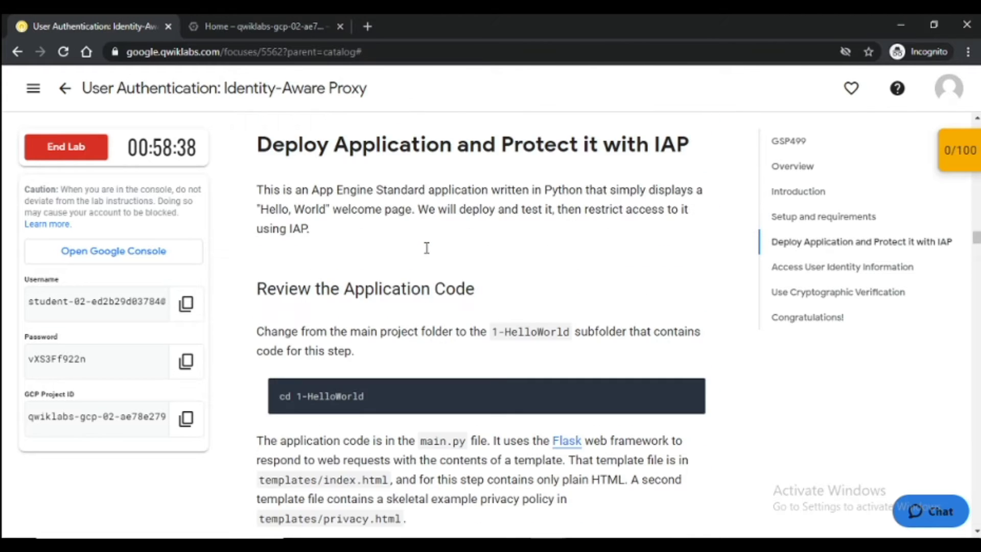
{"action": "scroll", "coordinate": [426, 248], "scroll_direction": "down", "scroll_amount": 15}
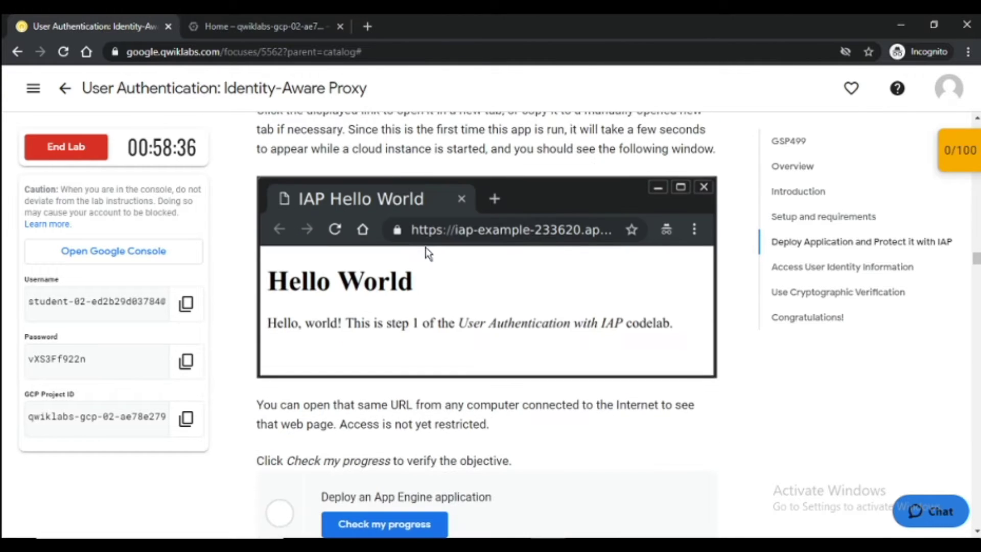
{"action": "scroll", "coordinate": [427, 253], "scroll_direction": "down", "scroll_amount": 3}
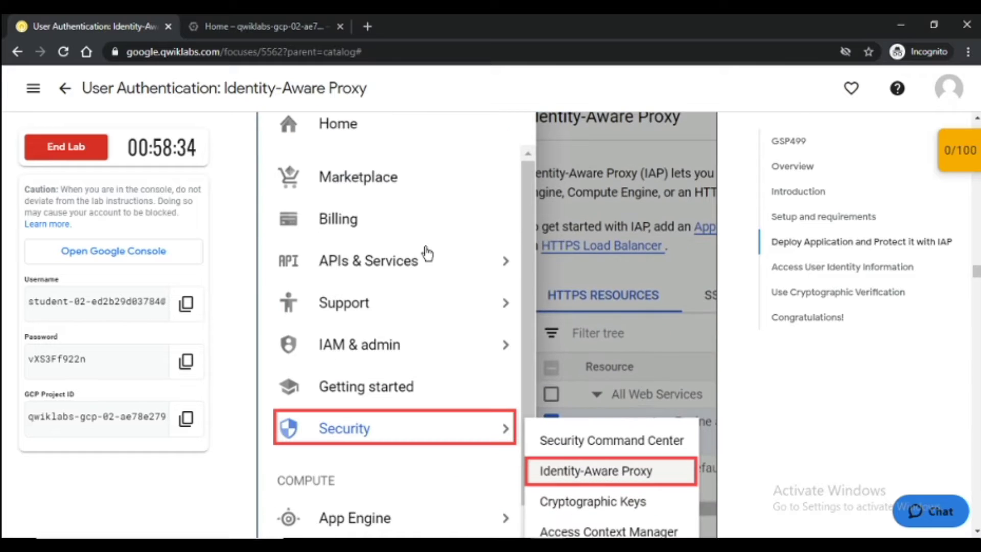
{"action": "scroll", "coordinate": [417, 244], "scroll_direction": "up", "scroll_amount": 20}
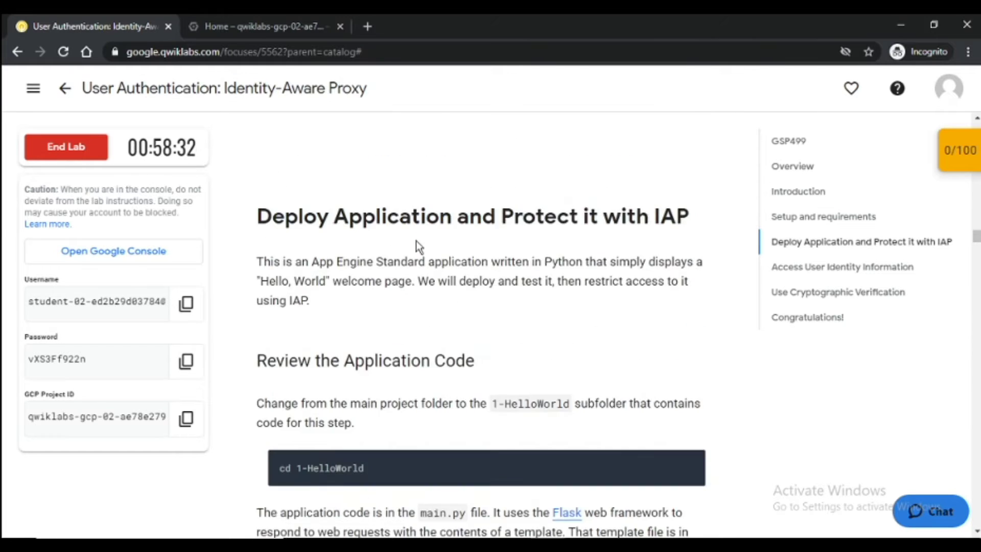
{"action": "scroll", "coordinate": [415, 245], "scroll_direction": "up", "scroll_amount": 20}
{"action": "scroll", "coordinate": [416, 235], "scroll_direction": "down", "scroll_amount": 6}
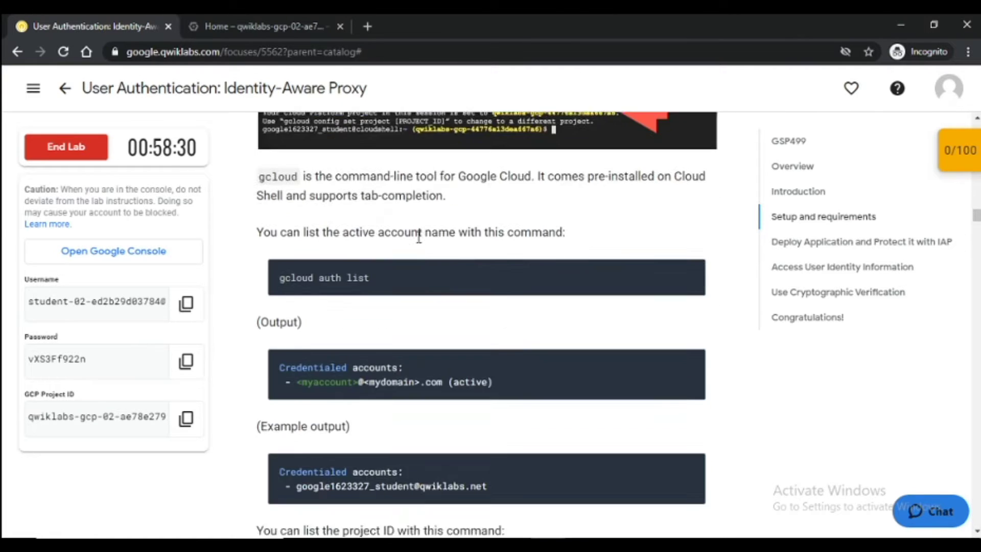
- Return to the Google Cloud console and continue past the Cloud Shell introduction to start provisioning
{"action": "left_click", "coordinate": [289, 26]}
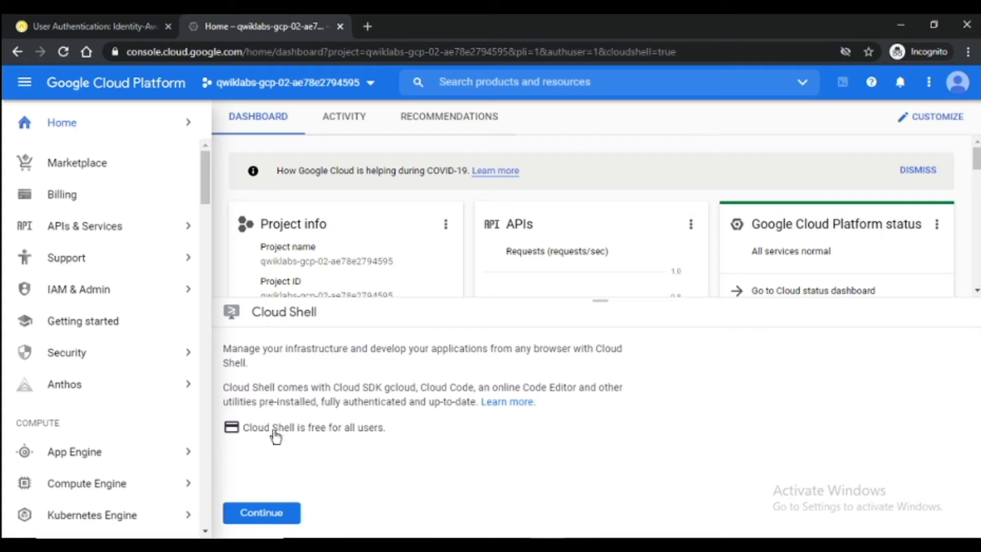
{"action": "left_click", "coordinate": [283, 516]}
- Open the Identity-Aware Proxy page of the Security section and collapse the navigation menu
{"action": "scroll", "coordinate": [134, 294], "scroll_direction": "down", "scroll_amount": 1}
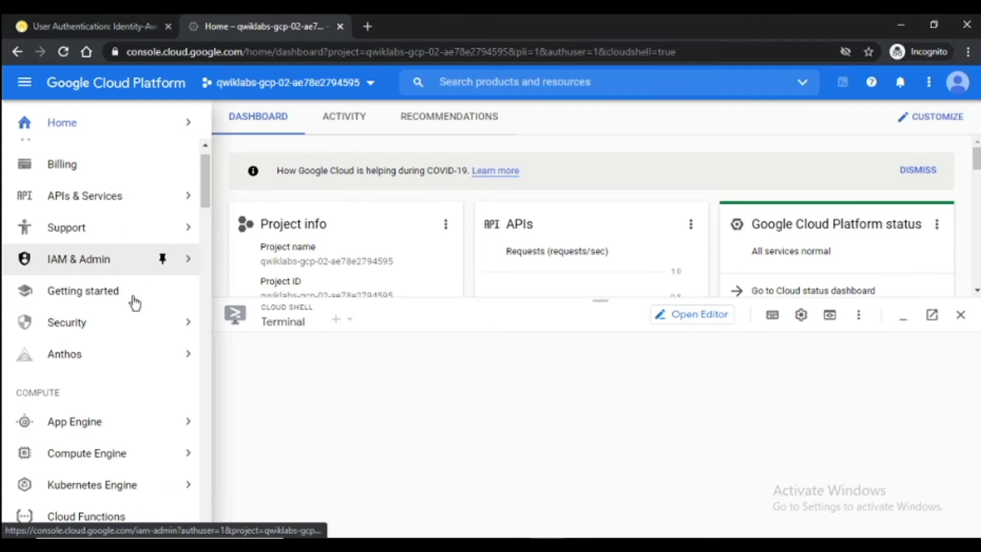
{"action": "scroll", "coordinate": [127, 327], "scroll_direction": "down", "scroll_amount": 1}
{"action": "mouse_move", "coordinate": [143, 287]}
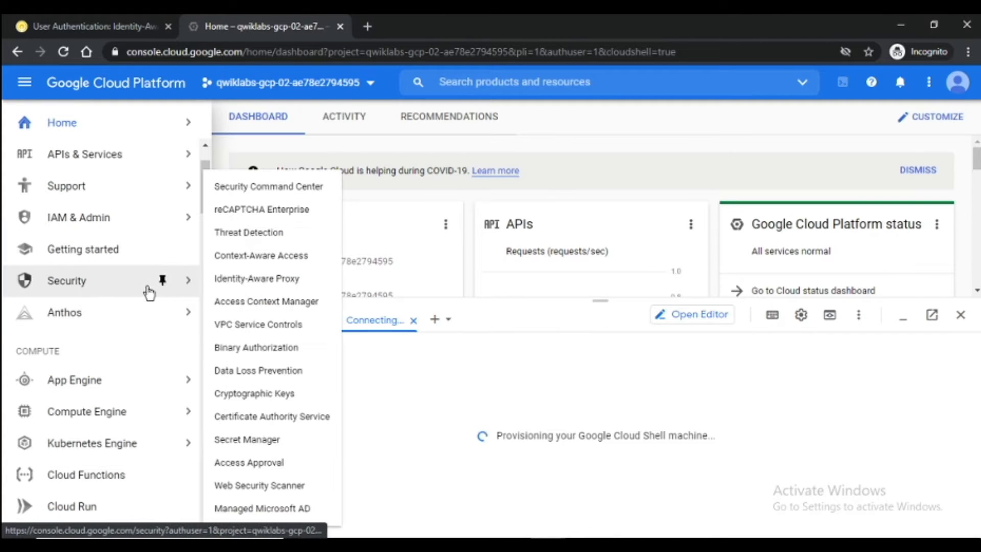
{"action": "left_click", "coordinate": [242, 286]}
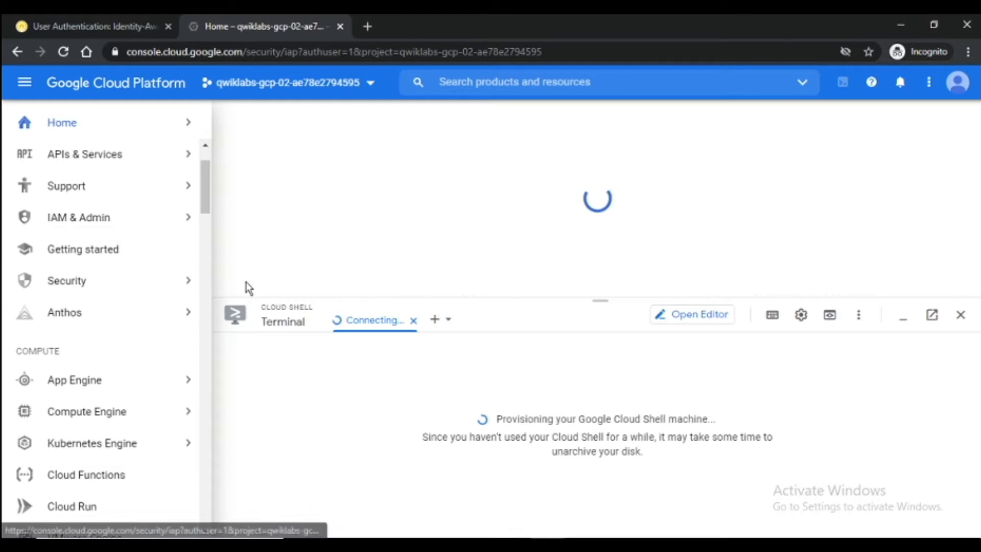
{"action": "left_click", "coordinate": [25, 81]}
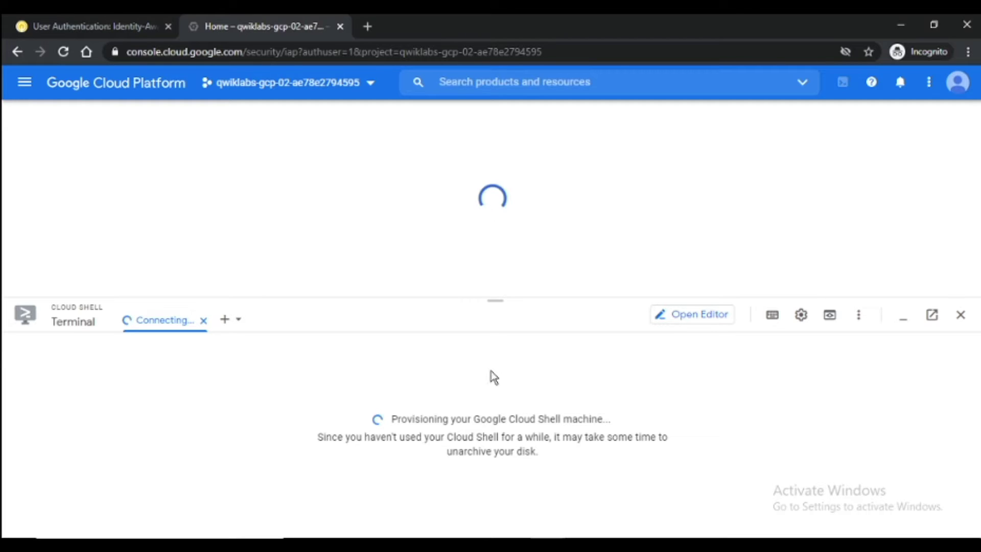
- Check the lab's gcloud commands, return to the console and enable the Identity-Aware Proxy API
{"action": "left_click", "coordinate": [89, 26]}
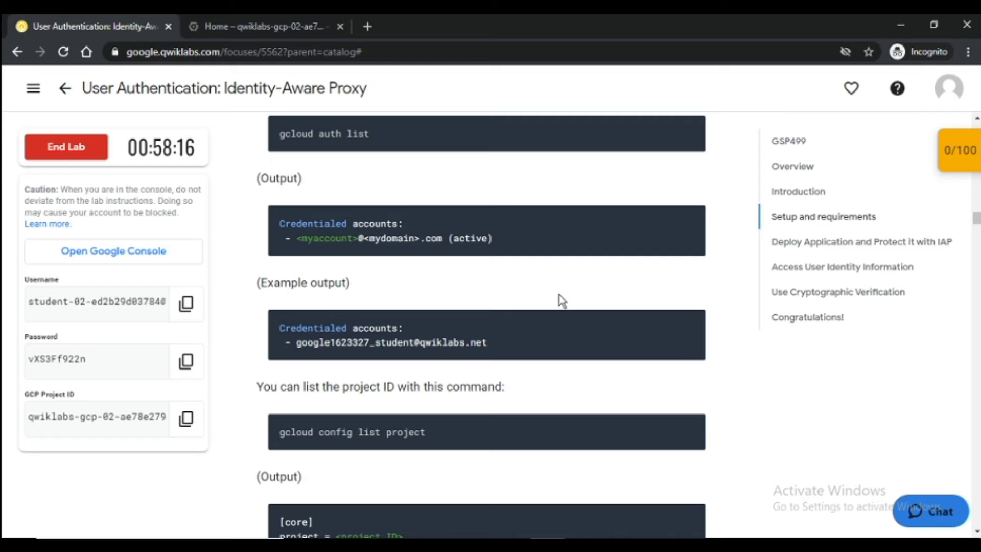
{"action": "left_click", "coordinate": [277, 21]}
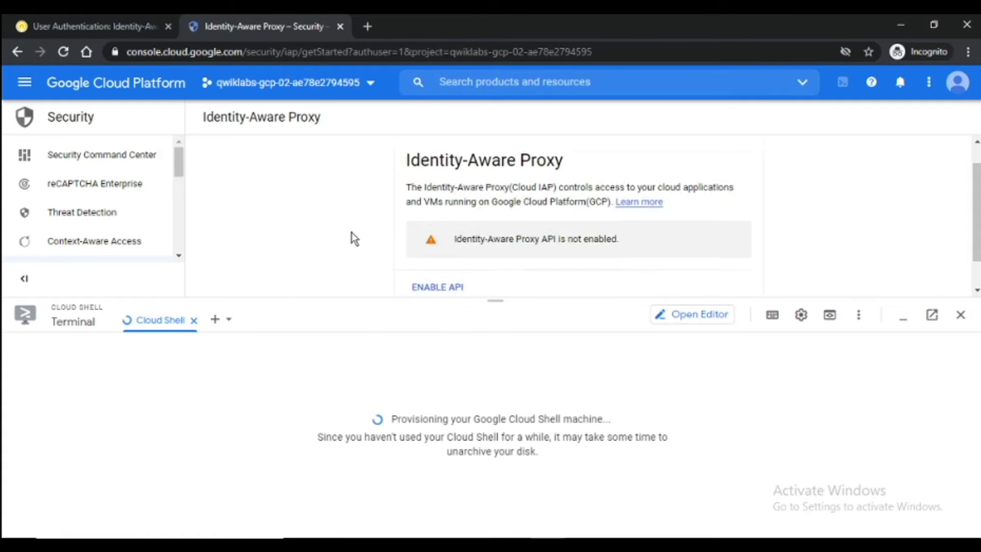
{"action": "scroll", "coordinate": [370, 231], "scroll_direction": "down", "scroll_amount": 1}
{"action": "left_click", "coordinate": [423, 252]}
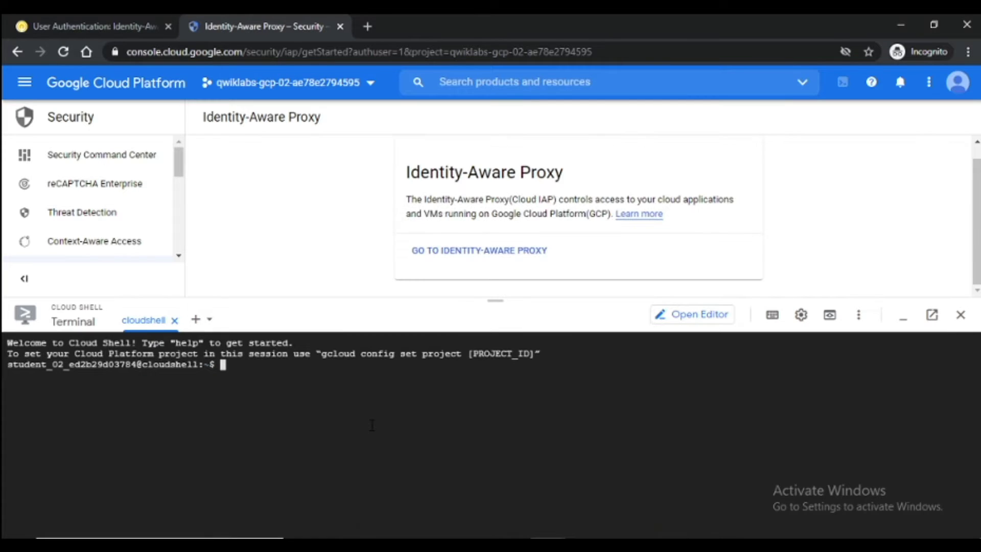
- Run gcloud auth list in Cloud Shell and authorize it to use the account credentials
{"action": "type", "text": "gcloud auth list"}
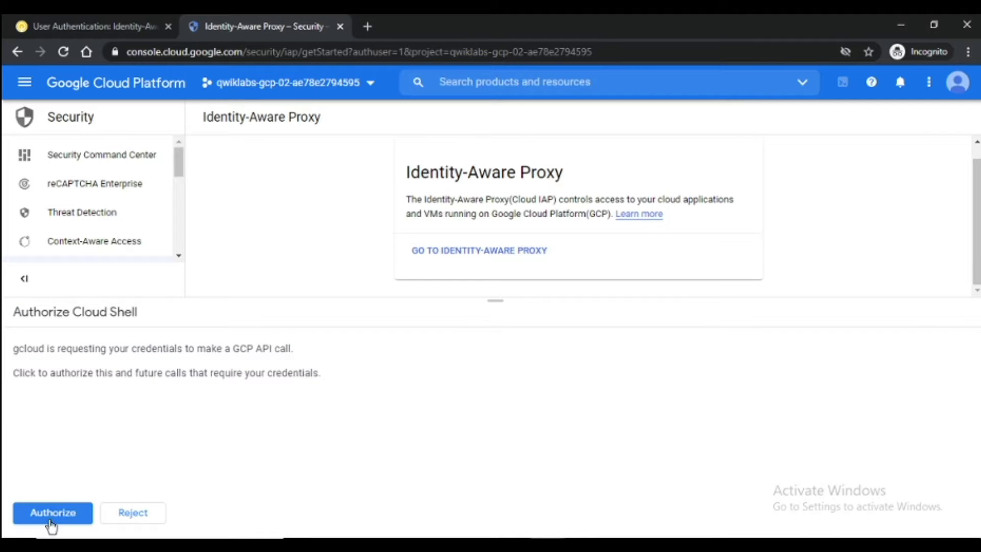
{"action": "left_click", "coordinate": [50, 519]}
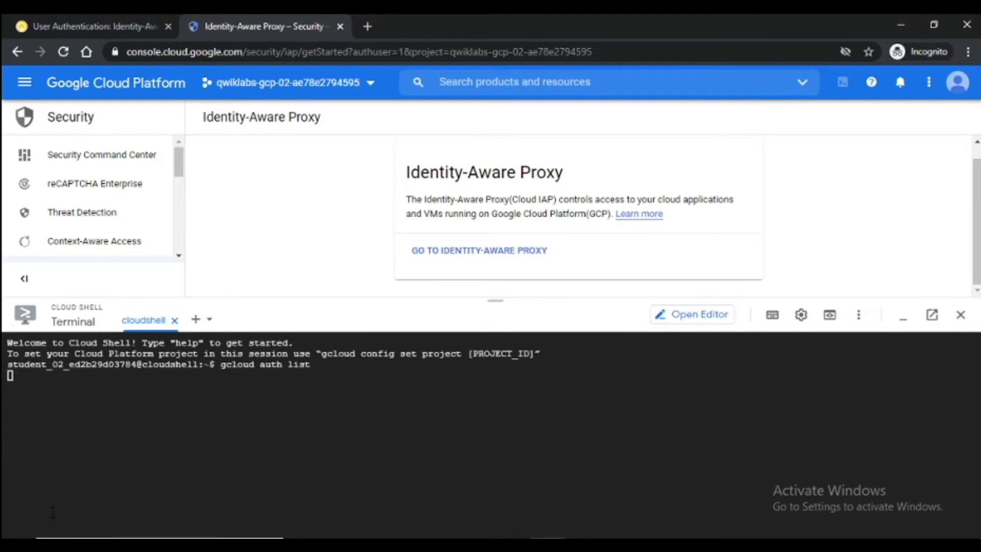
{"action": "left_click", "coordinate": [36, 26]}
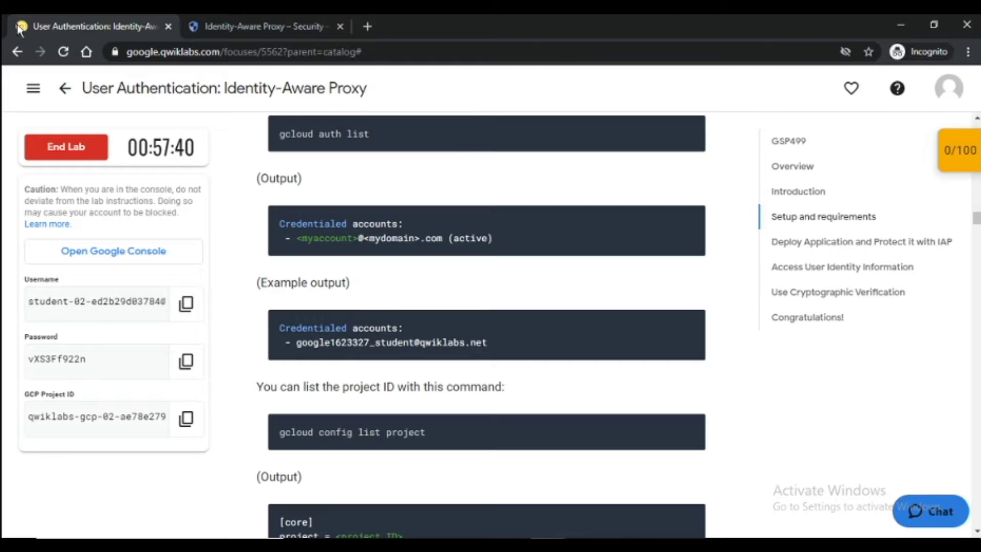
{"action": "scroll", "coordinate": [568, 237], "scroll_direction": "down", "scroll_amount": 5}
{"action": "scroll", "coordinate": [569, 243], "scroll_direction": "down", "scroll_amount": 3}
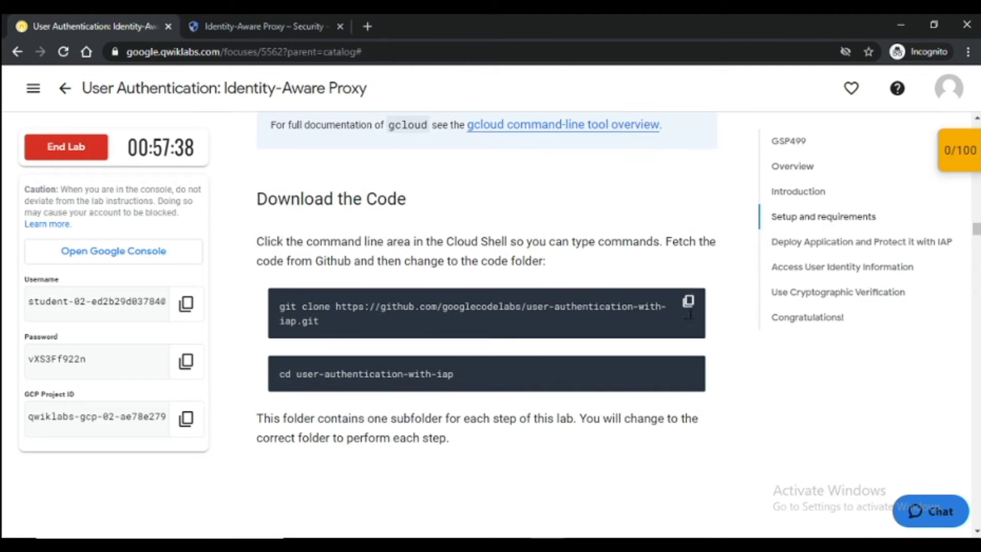
{"action": "left_click", "coordinate": [260, 26]}
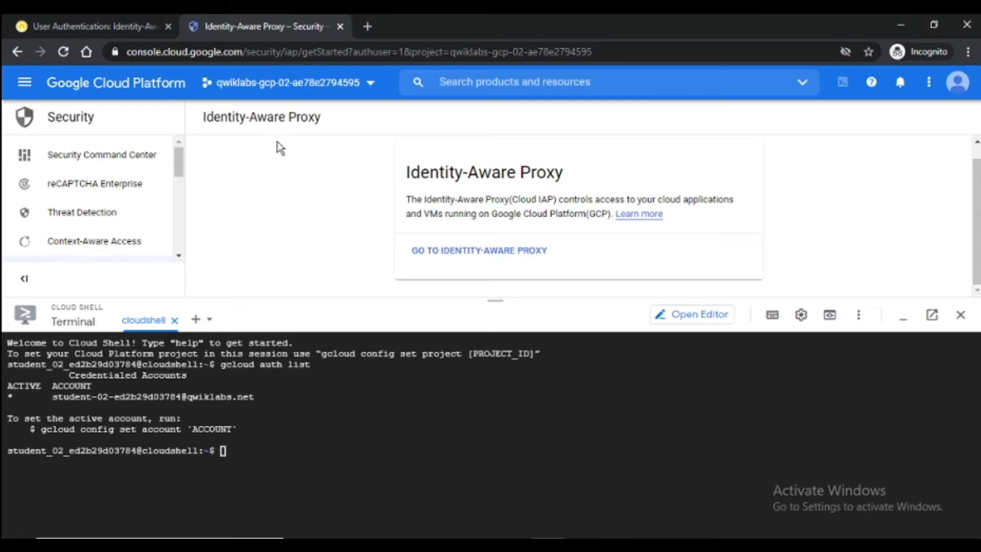
{"action": "type", "text": "git clone https://github.com/googlecodelabs/user-authentication-with-iap.git"}
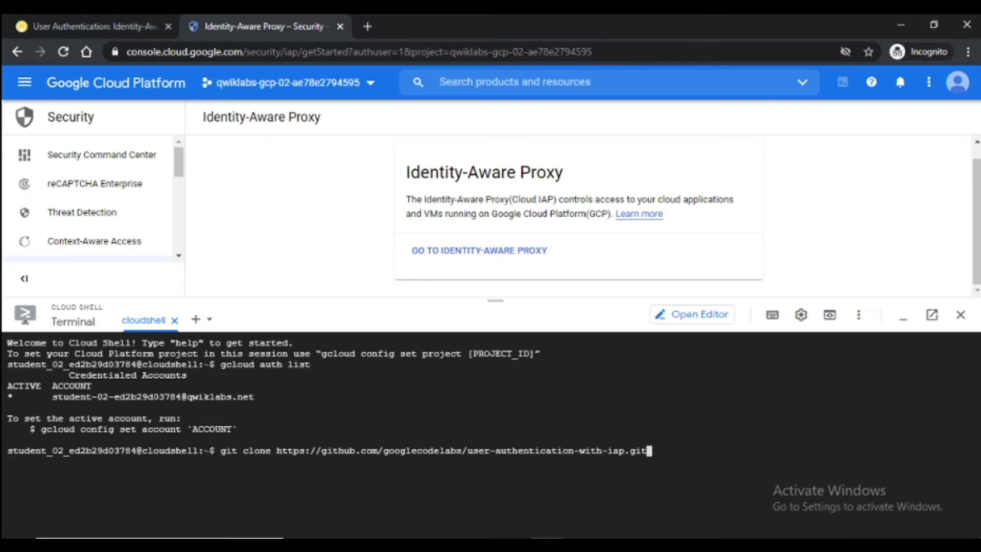
{"action": "key", "text": "Return"}
- Copy the lab's folder-change command and run cd user-authentication-with-iap in Cloud Shell
{"action": "left_click", "coordinate": [21, 23]}
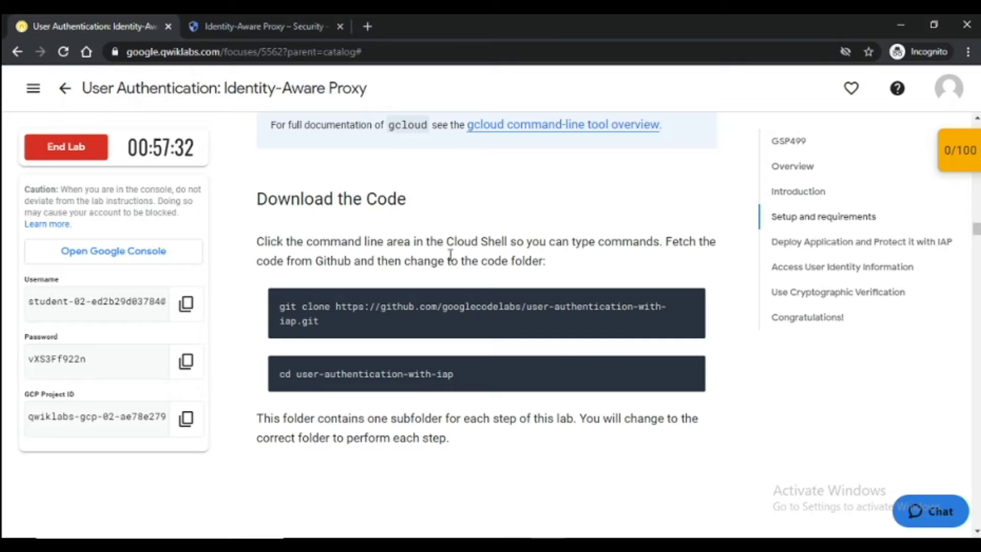
{"action": "left_click", "coordinate": [688, 369]}
{"action": "left_click", "coordinate": [253, 15]}
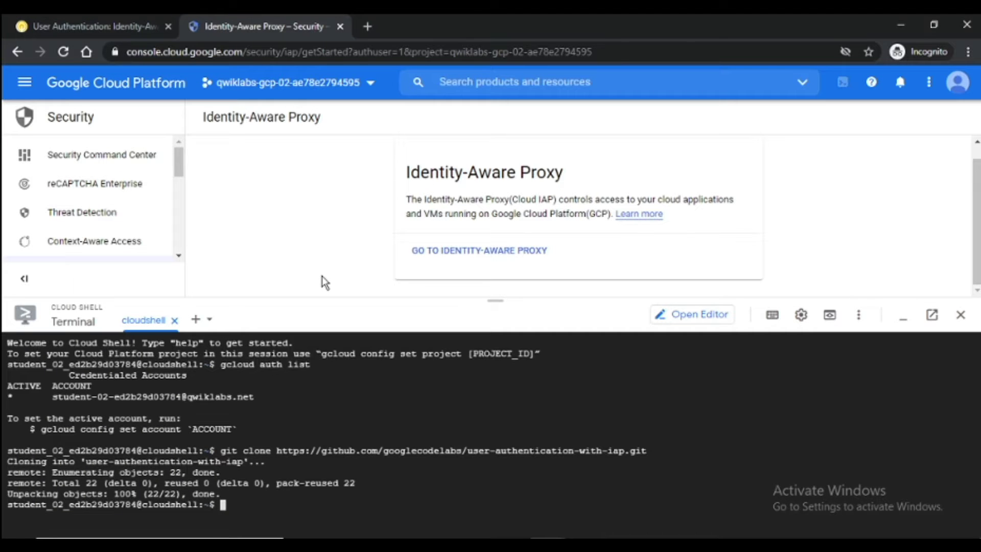
{"action": "key", "text": "ctrl+v"}
{"action": "key", "text": "Return"}
- Find the Review the Application Code section of the lab and run its cd 1-HelloWorld command in Cloud Shell
{"action": "left_click", "coordinate": [29, 34]}
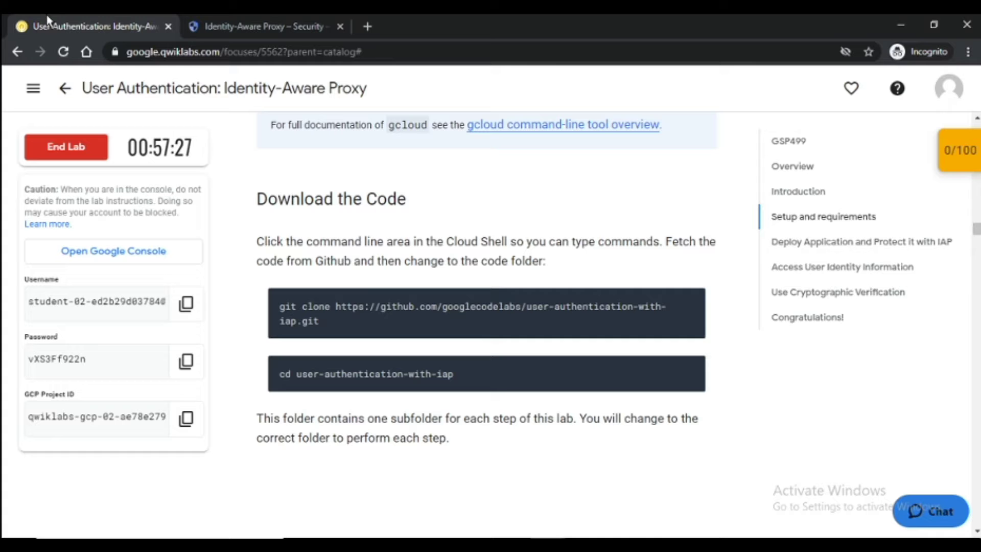
{"action": "scroll", "coordinate": [412, 315], "scroll_direction": "down", "scroll_amount": 5}
{"action": "scroll", "coordinate": [412, 315], "scroll_direction": "down", "scroll_amount": 3}
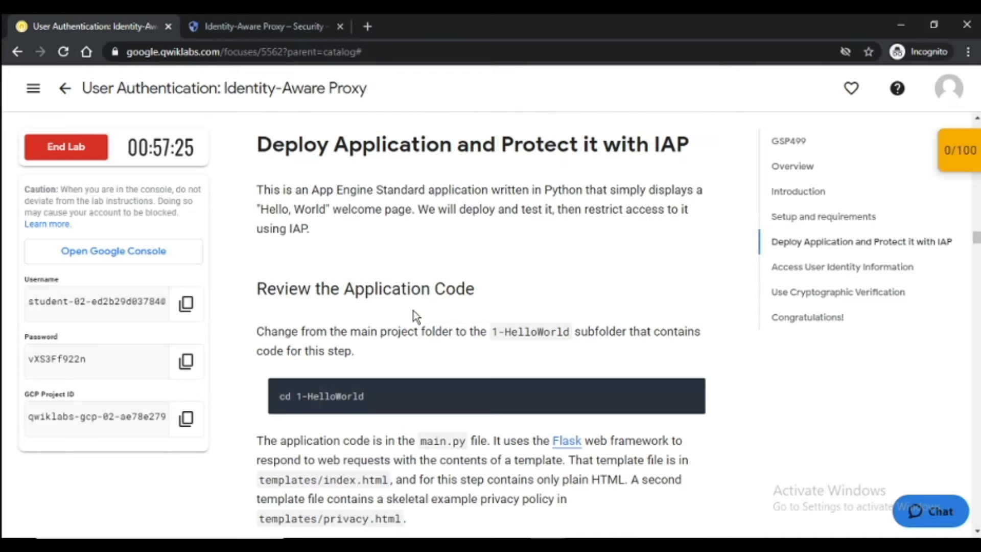
{"action": "left_click", "coordinate": [272, 23]}
{"action": "key", "text": "ctrl+v"}
{"action": "key", "text": "Return"}
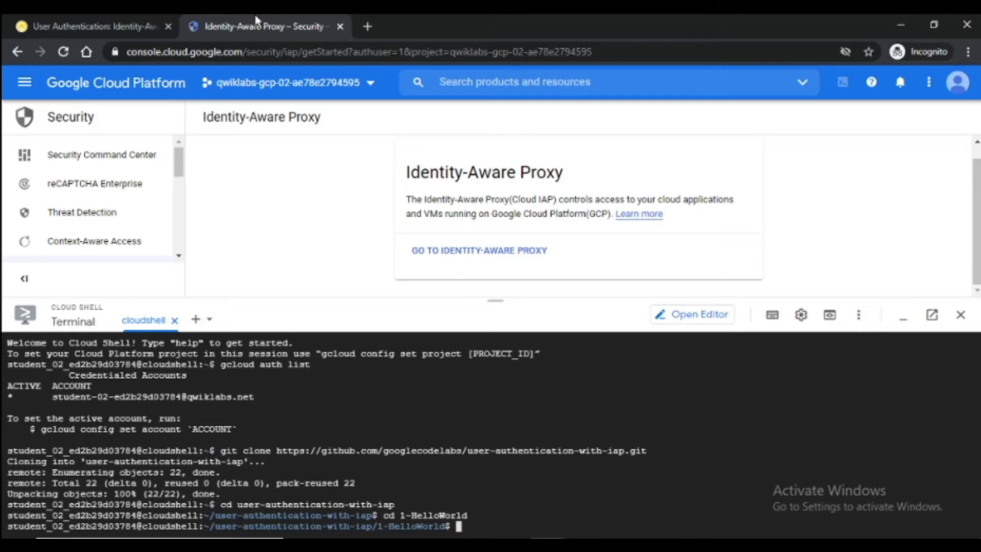
- Copy the lab's file-listing command and run cat main.py in Cloud Shell to review the application code
{"action": "left_click", "coordinate": [99, 26]}
{"action": "scroll", "coordinate": [378, 261], "scroll_direction": "down", "scroll_amount": 5}
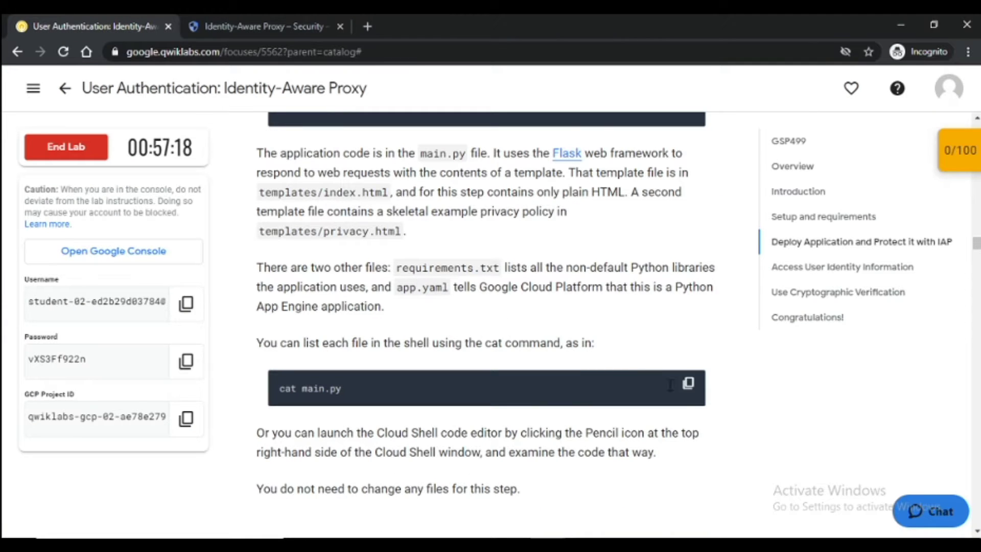
{"action": "left_click", "coordinate": [690, 386]}
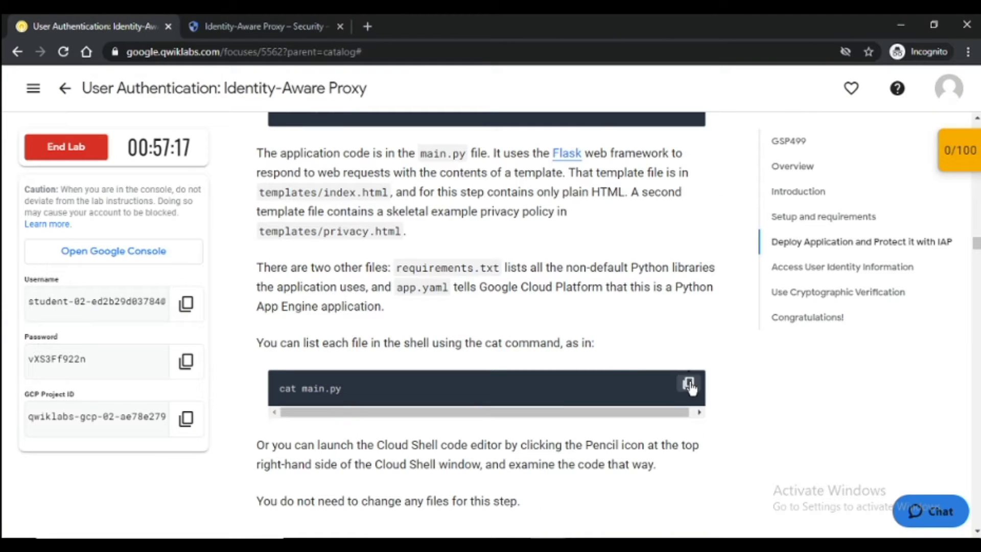
{"action": "left_click", "coordinate": [222, 20]}
{"action": "key", "text": "ctrl+v"}
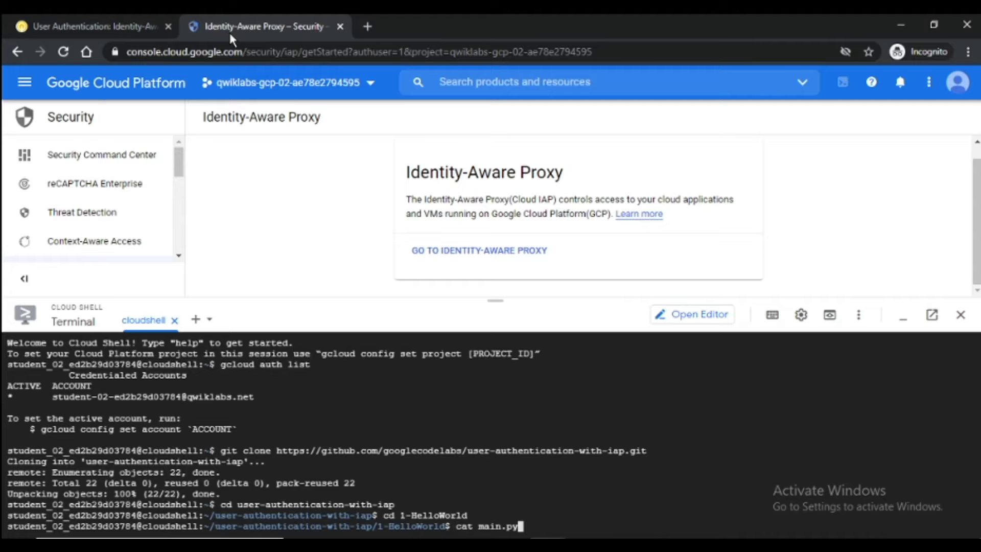
{"action": "key", "text": "Return"}
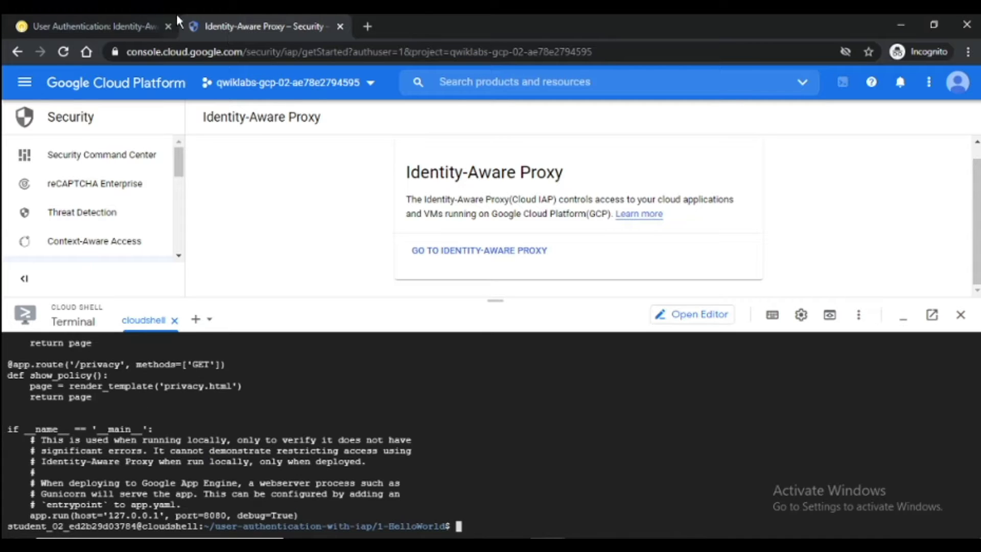
- Copy the command from the lab's Deploy to App Engine section and try to run gcloud app deploy in Cloud Shell
{"action": "left_click", "coordinate": [66, 11]}
{"action": "scroll", "coordinate": [639, 341], "scroll_direction": "down", "scroll_amount": 6}
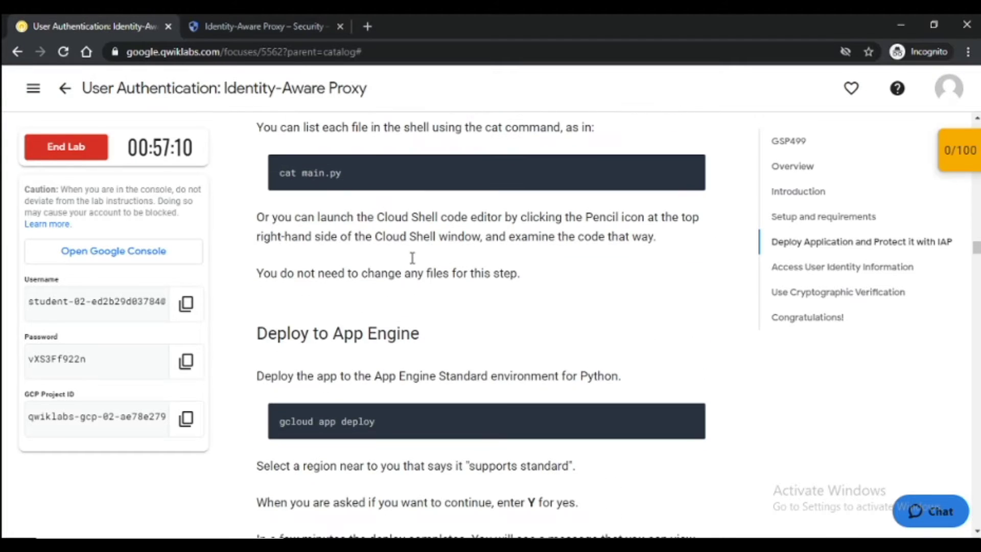
{"action": "left_click", "coordinate": [688, 344]}
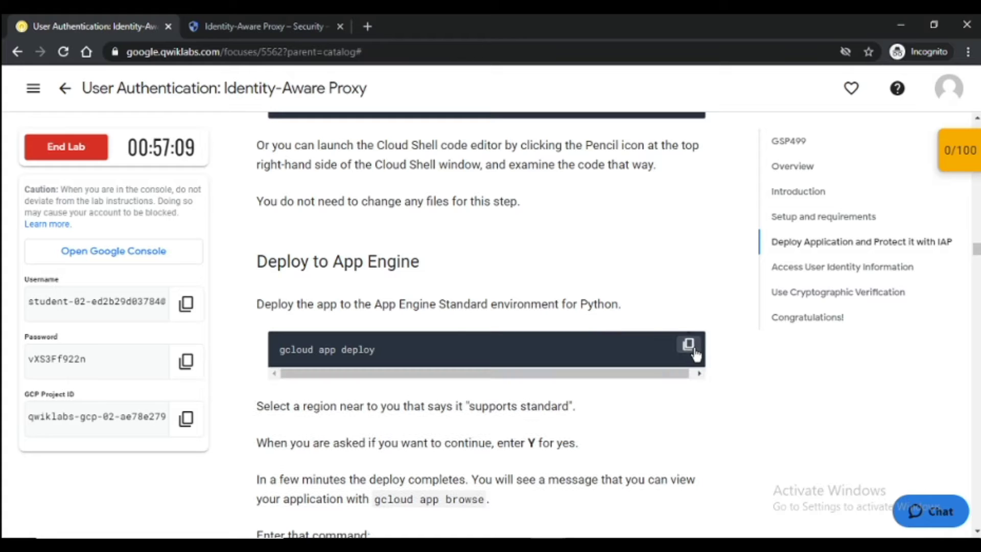
{"action": "left_click", "coordinate": [243, 23]}
{"action": "key", "text": "ctrl+v"}
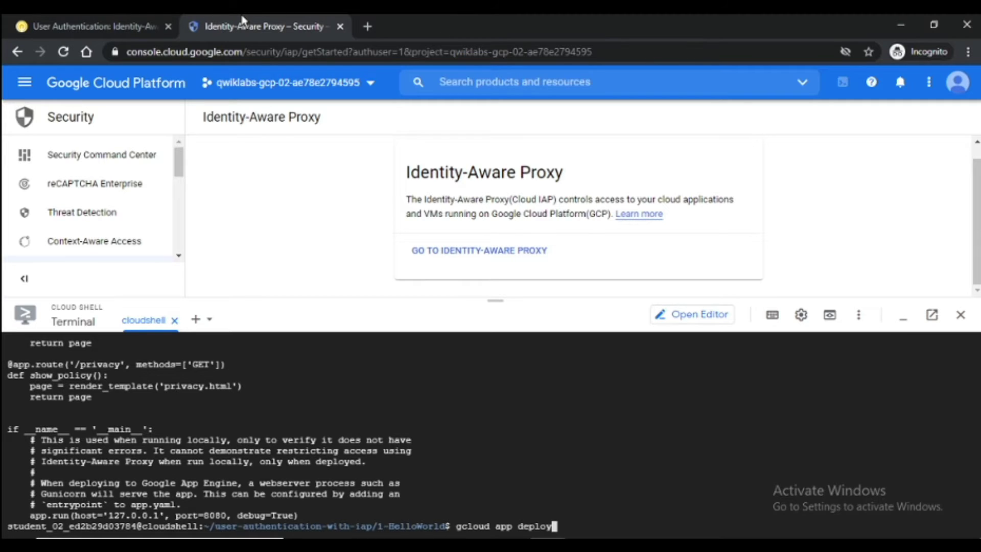
{"action": "key", "text": "Return"}
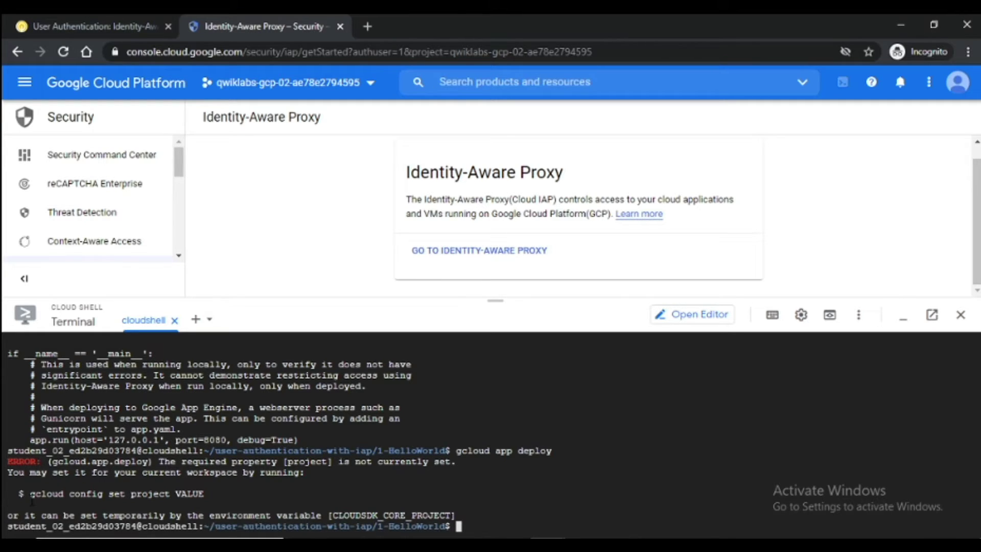
- Open a new Cloud Shell session for the lab's qwiklabs-gcp project and try gcloud app deploy there
{"action": "left_click", "coordinate": [209, 320]}
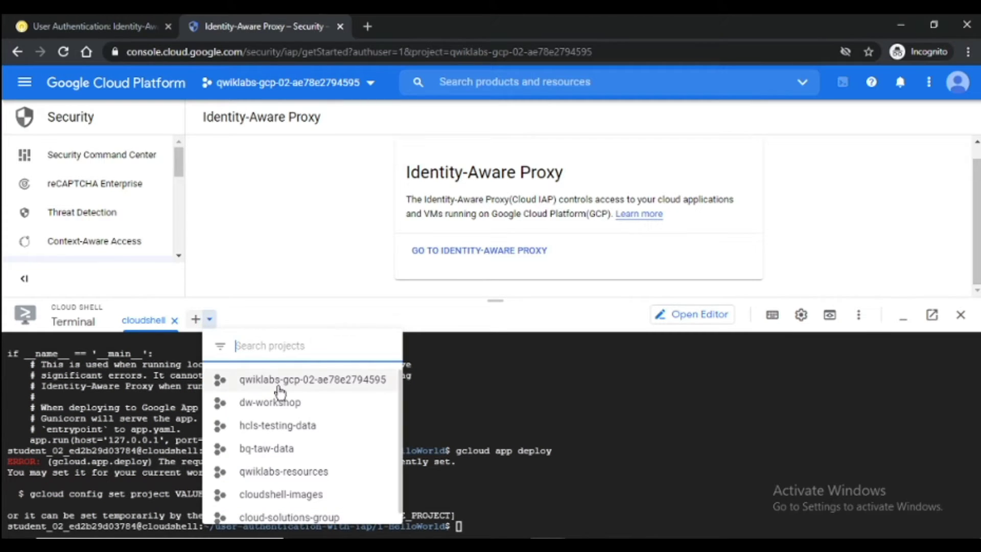
{"action": "left_click", "coordinate": [280, 391]}
{"action": "left_click", "coordinate": [107, 23]}
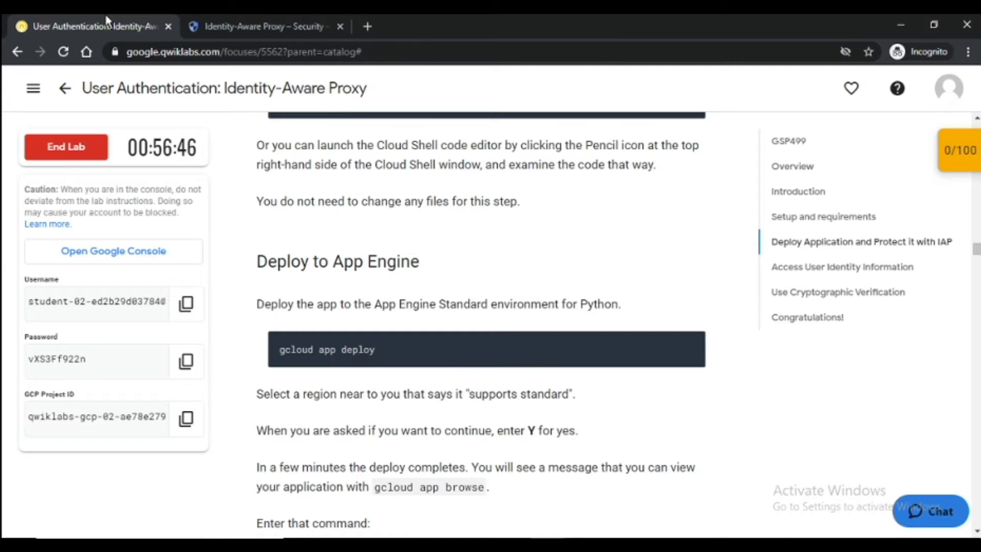
{"action": "left_click", "coordinate": [289, 21]}
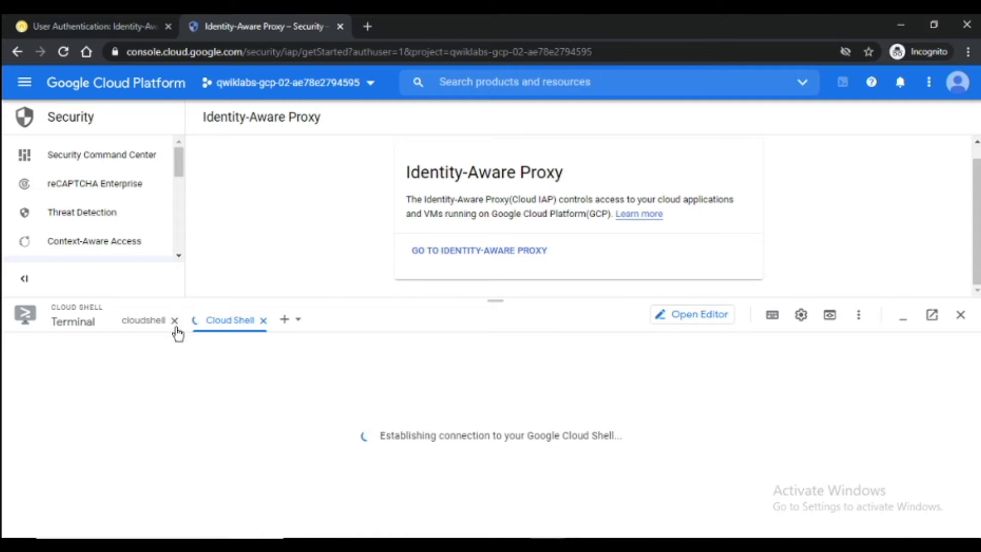
{"action": "type", "text": "gcloud app deploy"}
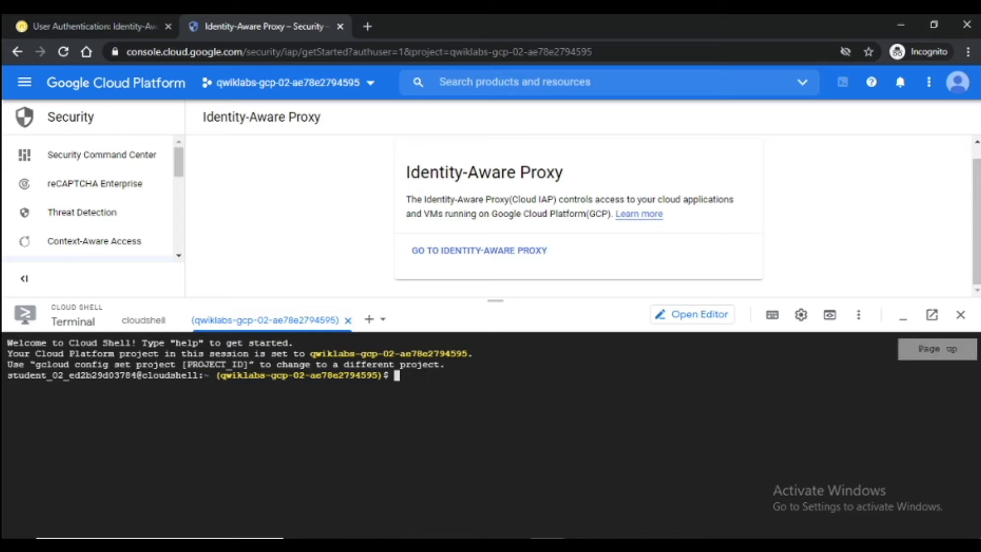
{"action": "key", "text": "Return"}
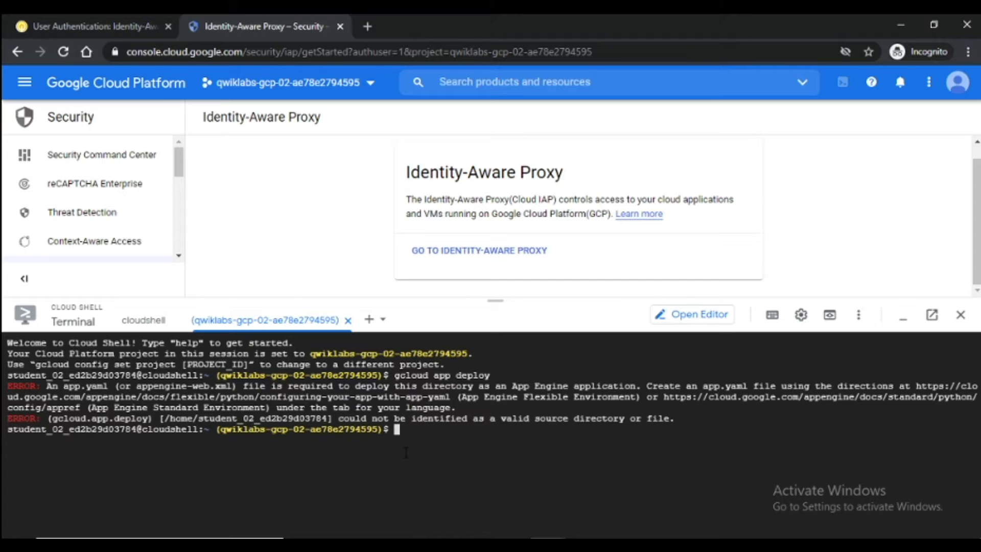
- Go back to the lab's setup commands and run gcloud auth list in the new Cloud Shell session
{"action": "left_click", "coordinate": [97, 21]}
{"action": "scroll", "coordinate": [422, 226], "scroll_direction": "up", "scroll_amount": 6}
{"action": "scroll", "coordinate": [422, 226], "scroll_direction": "up", "scroll_amount": 15}
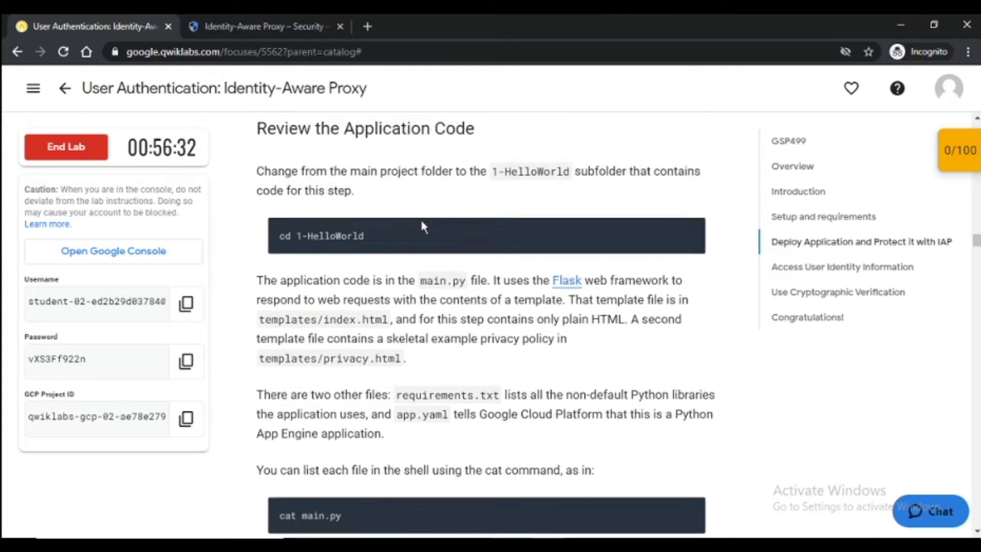
{"action": "scroll", "coordinate": [448, 241], "scroll_direction": "up", "scroll_amount": 5}
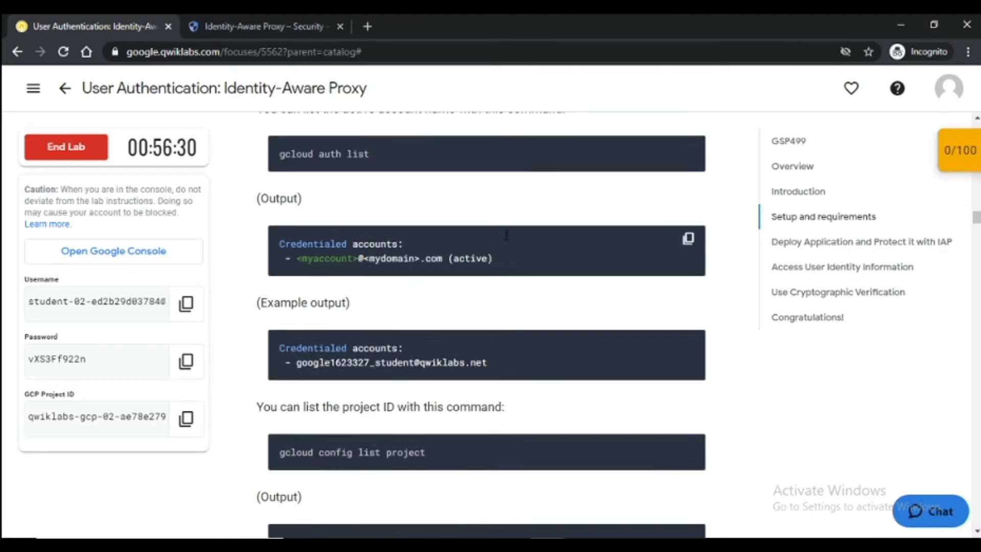
{"action": "left_click", "coordinate": [688, 348]}
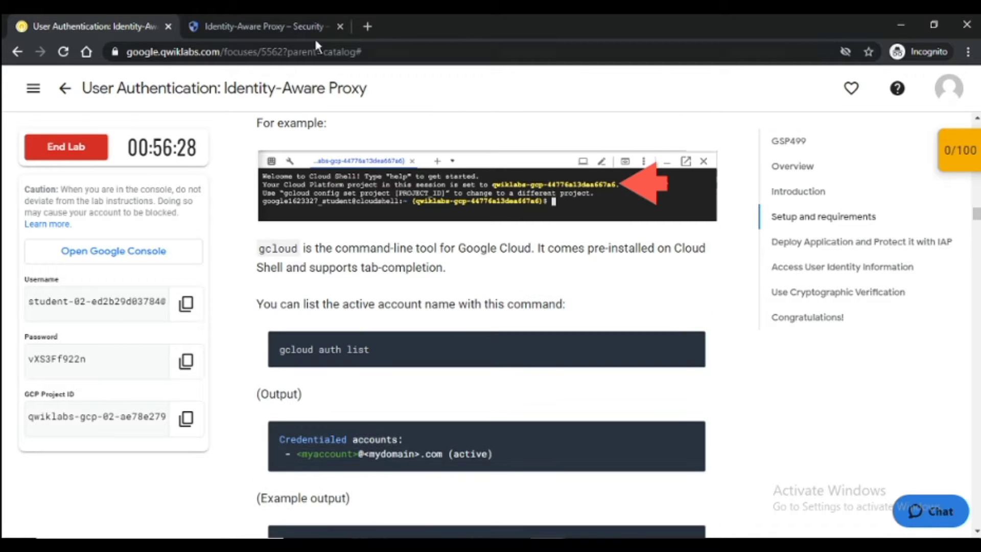
{"action": "left_click", "coordinate": [312, 29]}
{"action": "key", "text": "ctrl+v"}
{"action": "key", "text": "Return"}
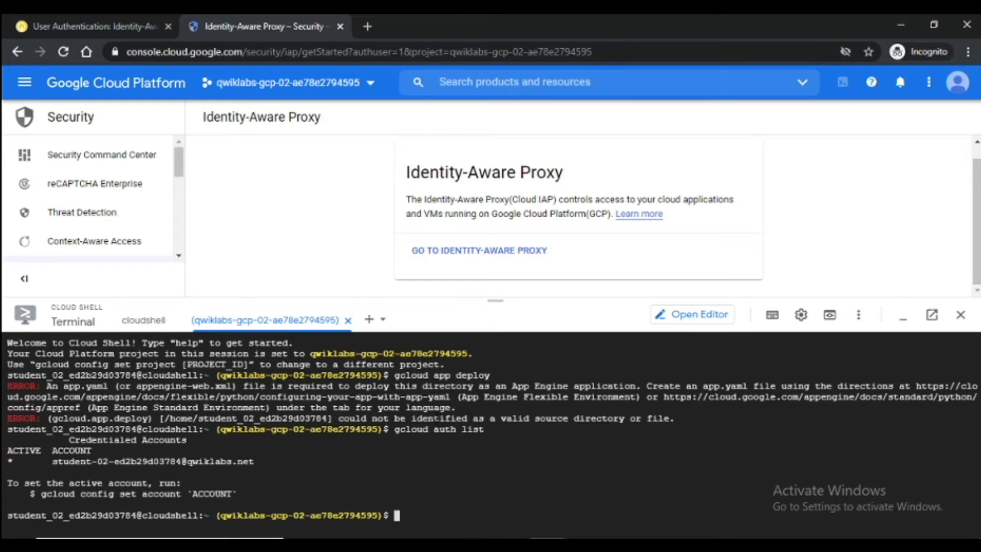
- Copy the lab's clone command again and try to clone the user-authentication-with-iap repository in the new Cloud Shell session
{"action": "left_click", "coordinate": [92, 26]}
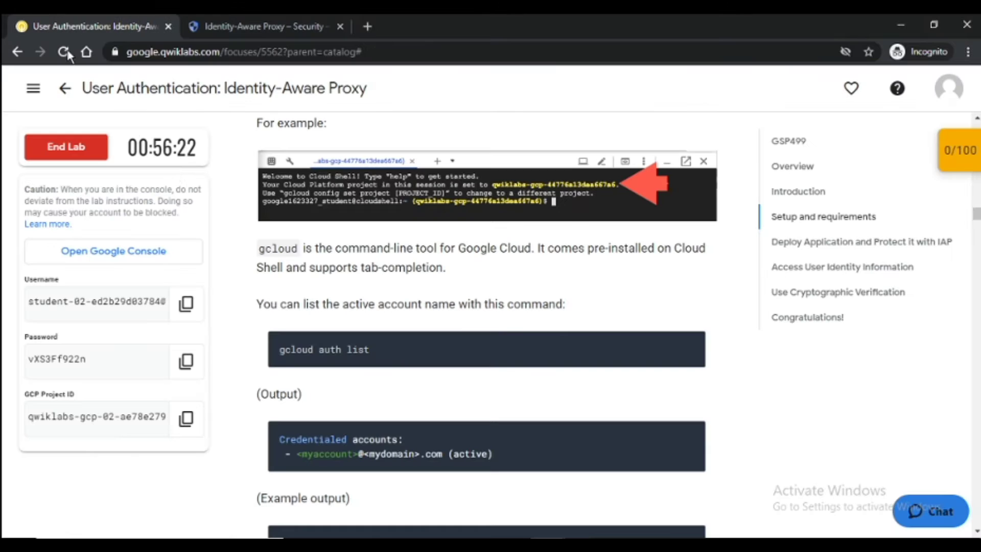
{"action": "scroll", "coordinate": [594, 420], "scroll_direction": "down", "scroll_amount": 5}
{"action": "scroll", "coordinate": [610, 400], "scroll_direction": "down", "scroll_amount": 8}
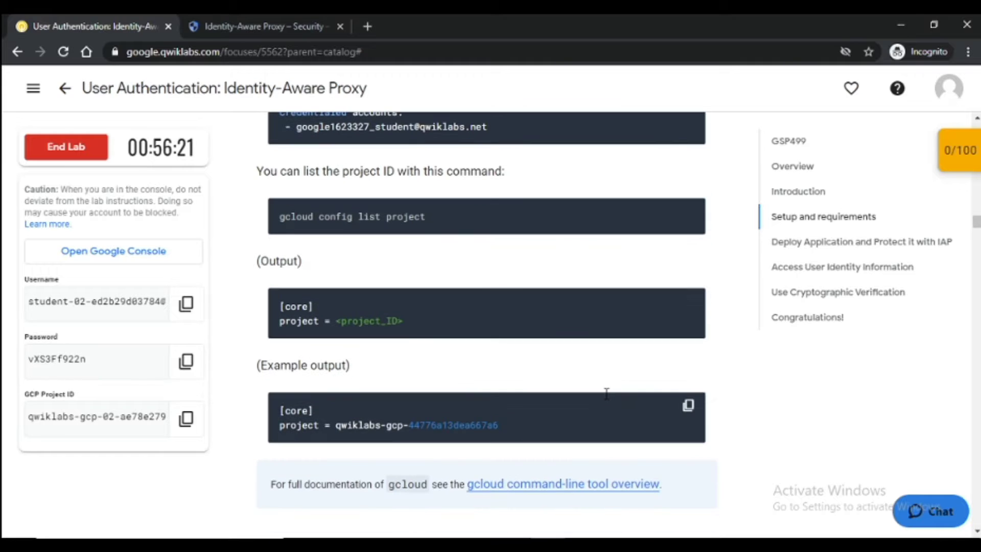
{"action": "left_click", "coordinate": [689, 372]}
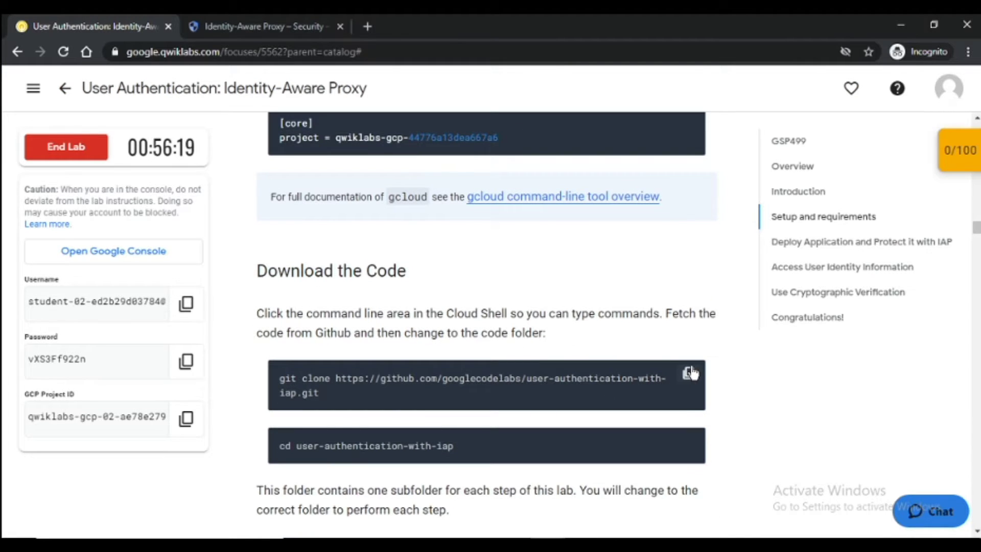
{"action": "left_click", "coordinate": [299, 20]}
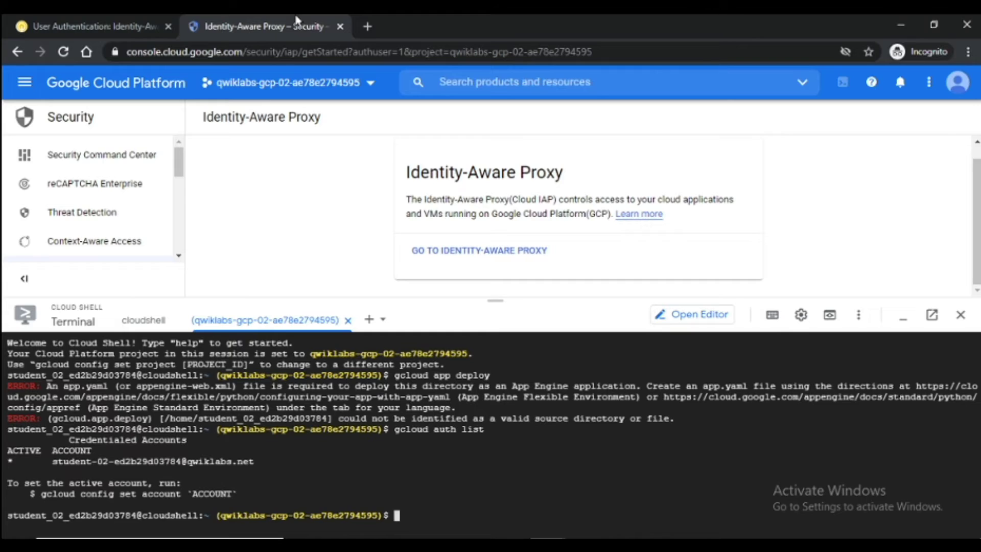
{"action": "key", "text": "ctrl+v"}
{"action": "key", "text": "Return"}
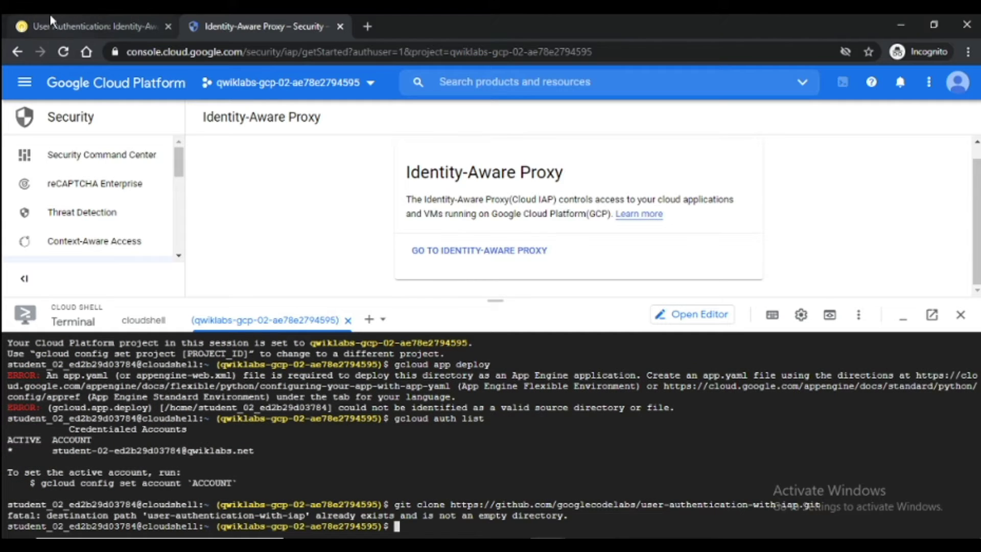
- Copy the lab's cd user-authentication-with-iap command and run it in the new Cloud Shell session
{"action": "left_click", "coordinate": [126, 23]}
{"action": "left_click", "coordinate": [222, 23]}
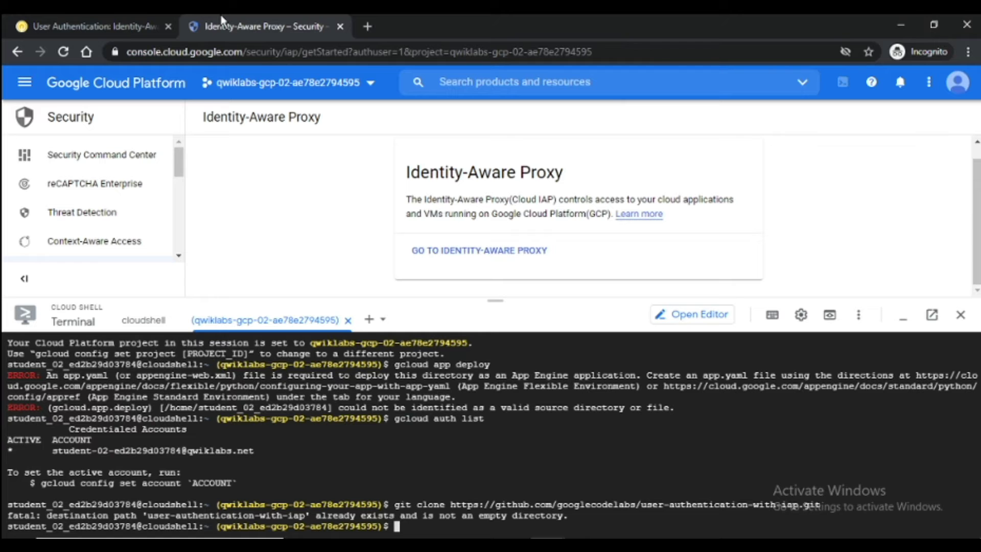
{"action": "left_click", "coordinate": [79, 20]}
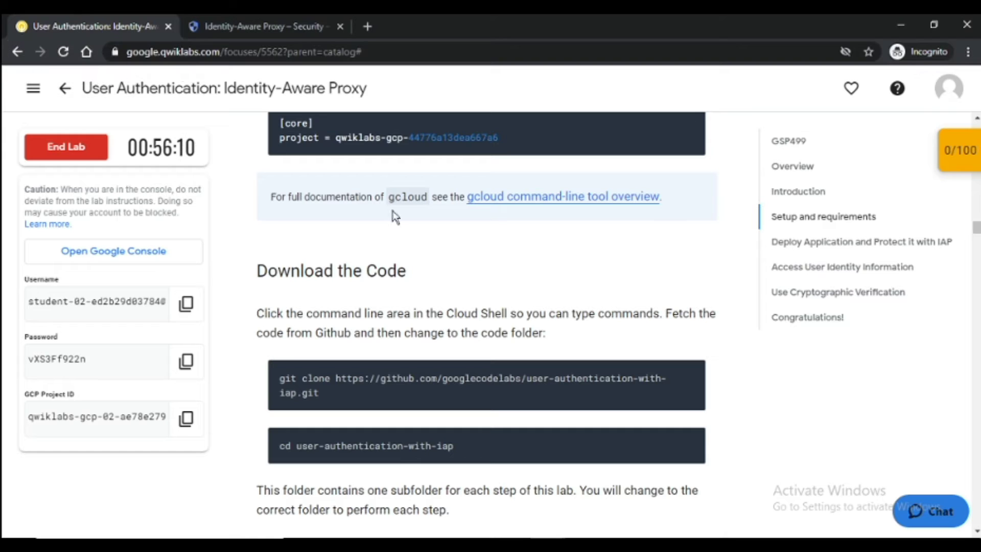
{"action": "left_click", "coordinate": [688, 440]}
{"action": "left_click", "coordinate": [275, 23]}
{"action": "key", "text": "ctrl+v"}
{"action": "key", "text": "Return"}
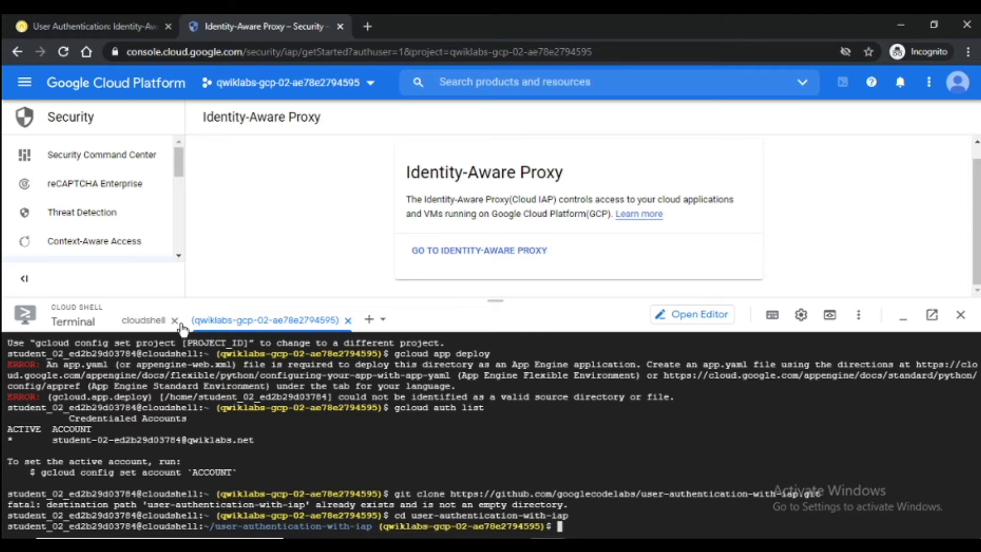
- Close the old cloudshell session and run the lab's cd 1-HelloWorld command in the remaining Cloud Shell session
{"action": "left_click", "coordinate": [174, 321]}
{"action": "left_click", "coordinate": [111, 16]}
{"action": "scroll", "coordinate": [470, 338], "scroll_direction": "down", "scroll_amount": 10}
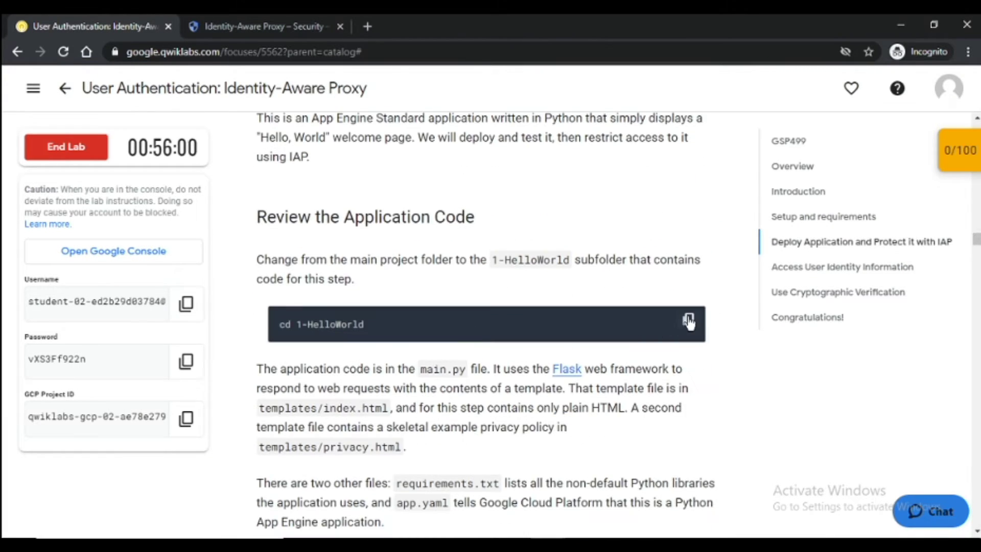
{"action": "left_click", "coordinate": [687, 321]}
{"action": "left_click", "coordinate": [290, 20]}
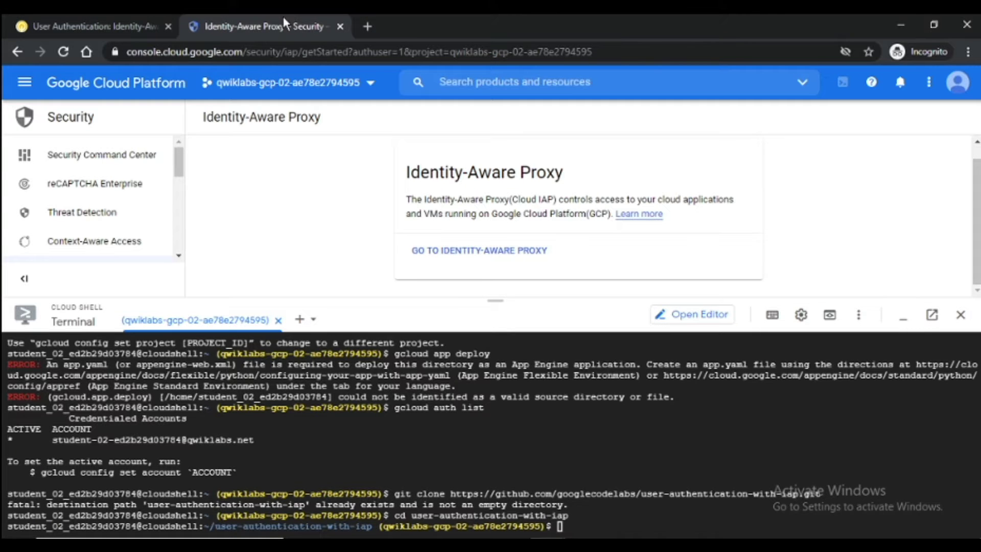
{"action": "left_click", "coordinate": [636, 471]}
{"action": "key", "text": "ctrl+v"}
{"action": "key", "text": "Return"}
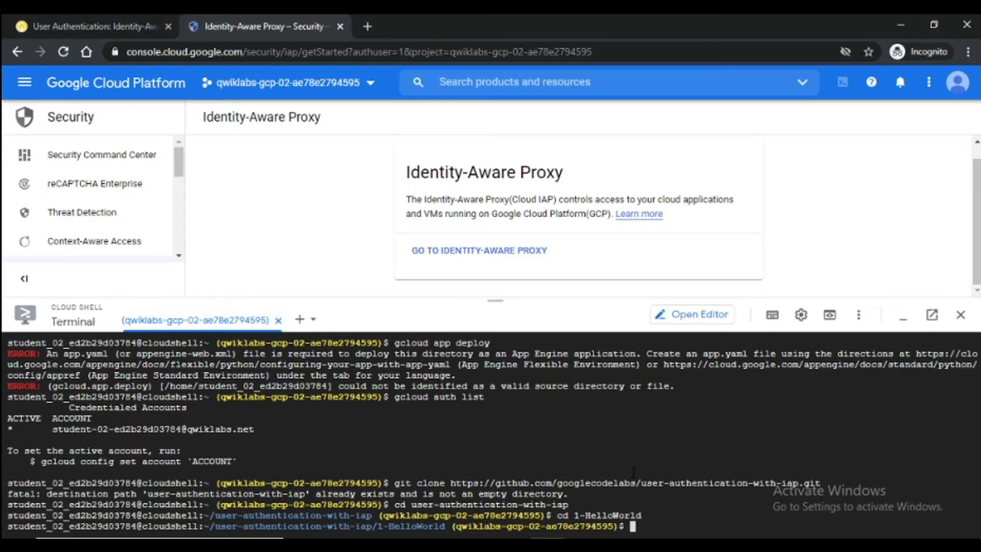
- Copy the lab's cat main.py command and run it in Cloud Shell to list the application code
{"action": "left_click", "coordinate": [92, 26]}
{"action": "scroll", "coordinate": [467, 253], "scroll_direction": "down", "scroll_amount": 5}
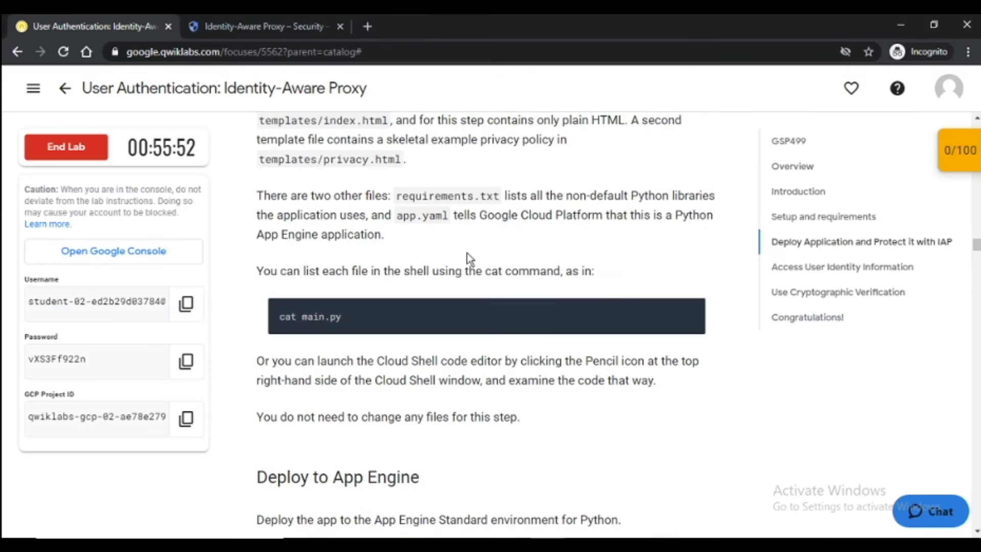
{"action": "left_click", "coordinate": [688, 311]}
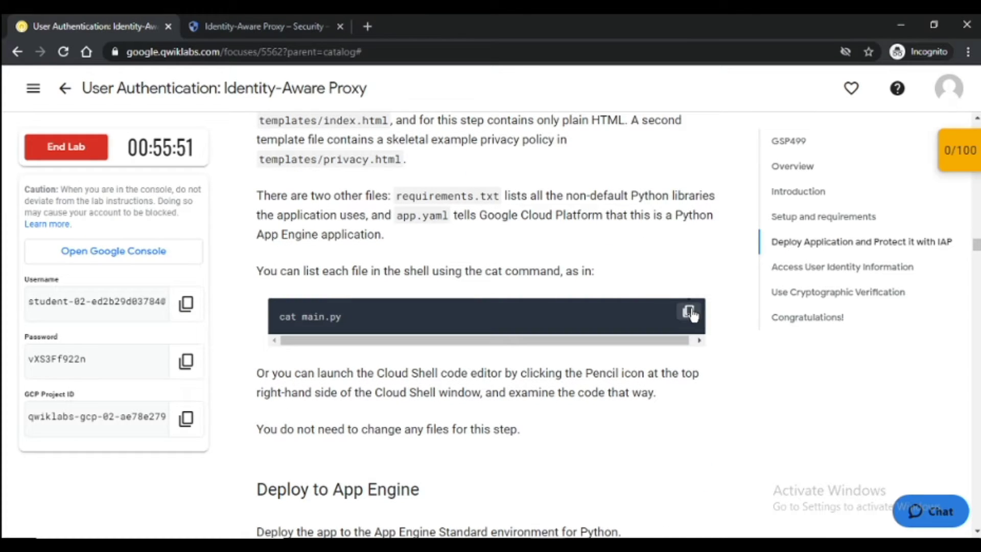
{"action": "left_click", "coordinate": [243, 22]}
{"action": "key", "text": "ctrl+v"}
{"action": "key", "text": "Return"}
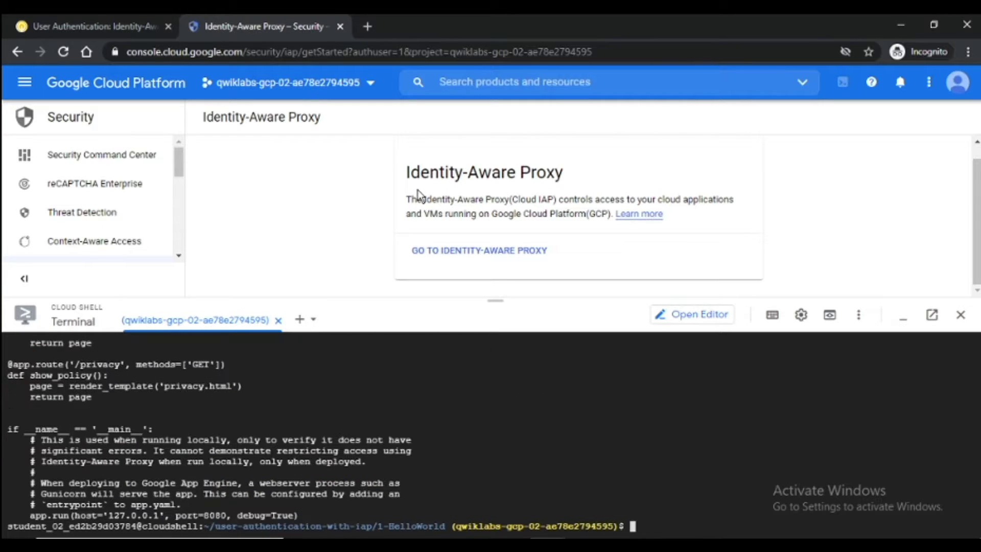
- Copy the command from the lab's Deploy to App Engine section and run gcloud app deploy in the 1-HelloWorld folder
{"action": "left_click", "coordinate": [105, 24]}
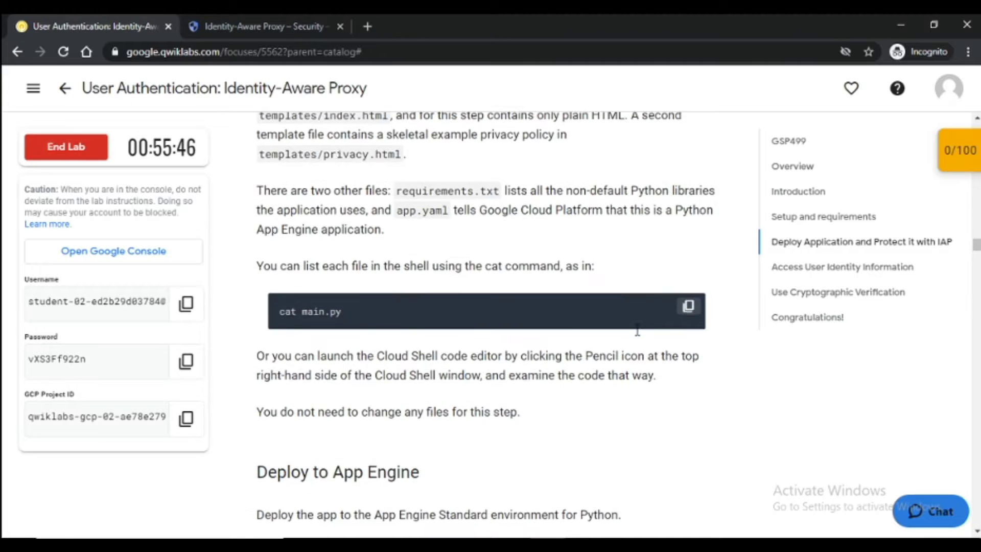
{"action": "scroll", "coordinate": [634, 334], "scroll_direction": "down", "scroll_amount": 3}
{"action": "scroll", "coordinate": [632, 332], "scroll_direction": "down", "scroll_amount": 3}
{"action": "mouse_move", "coordinate": [651, 277]}
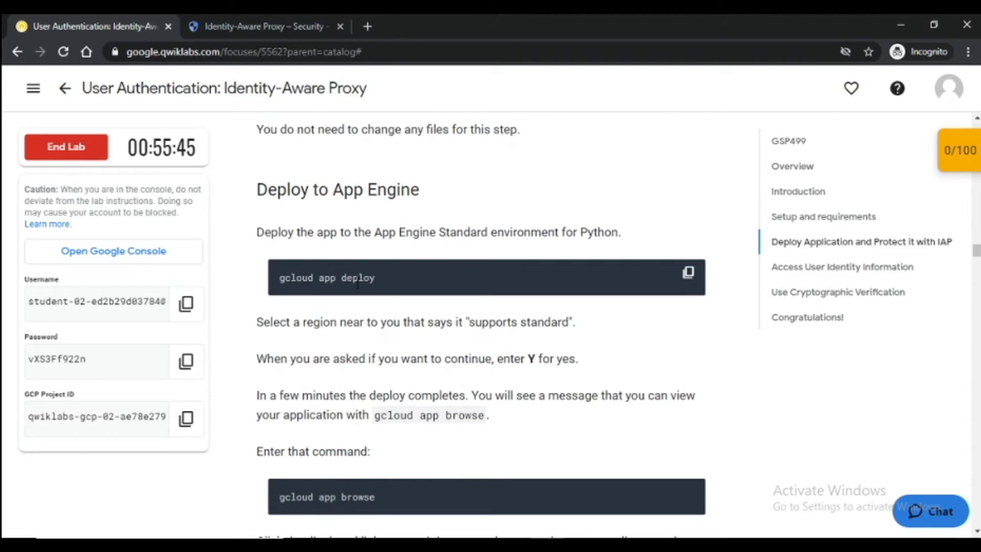
{"action": "left_click", "coordinate": [690, 272]}
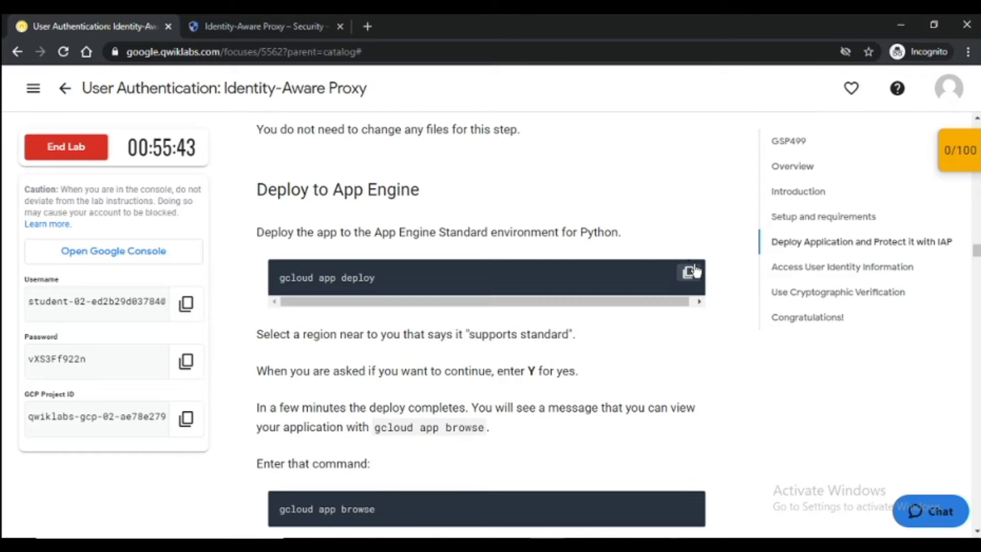
{"action": "left_click", "coordinate": [260, 26]}
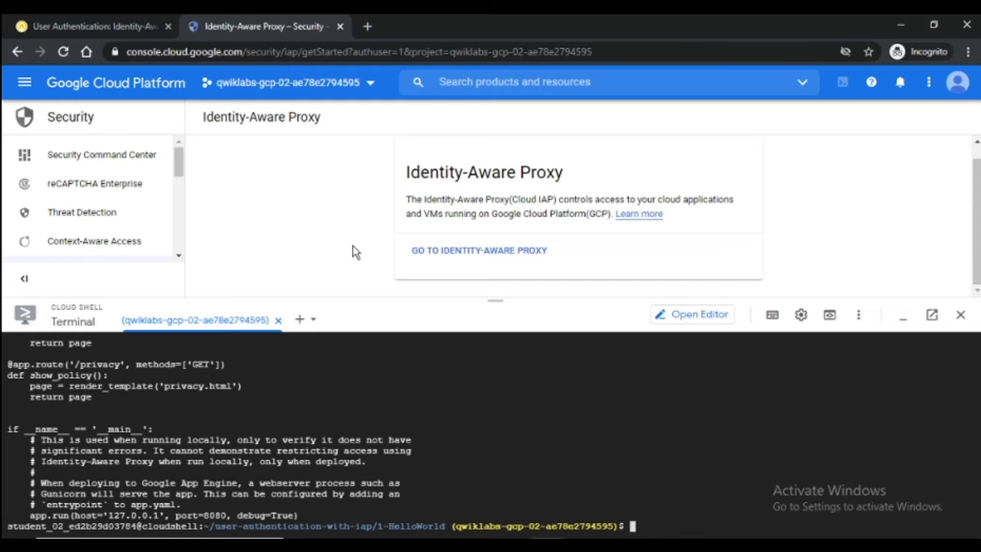
{"action": "key", "text": "ctrl+v"}
{"action": "key", "text": "Return"}
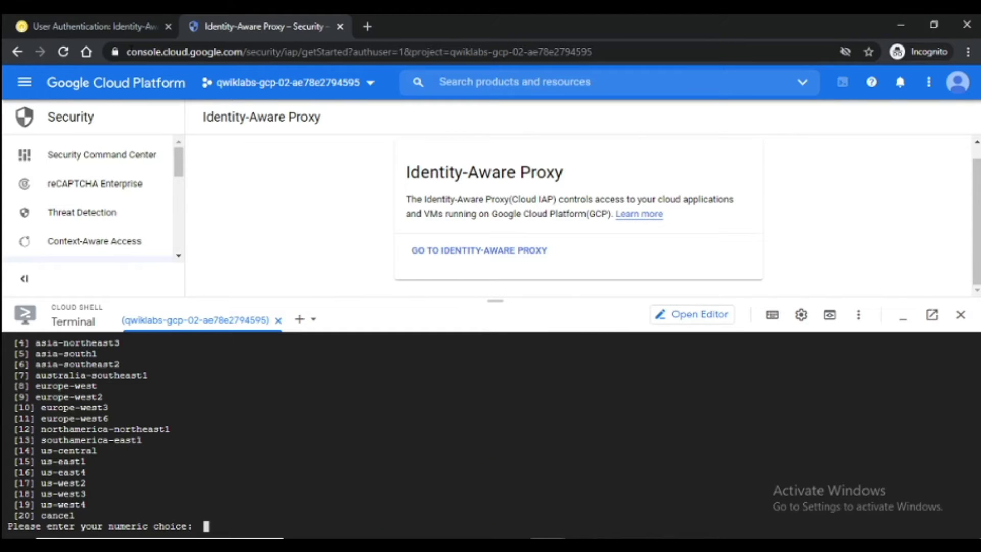
- Check the lab's region instructions and choose option 14, us-central, as the App Engine application's region
{"action": "left_click", "coordinate": [142, 21]}
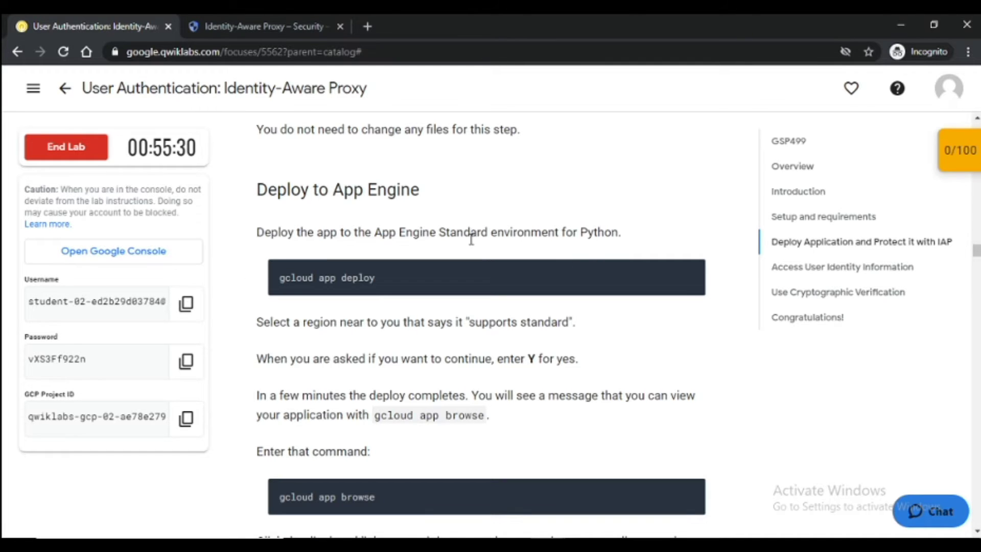
{"action": "scroll", "coordinate": [472, 239], "scroll_direction": "up", "scroll_amount": 5}
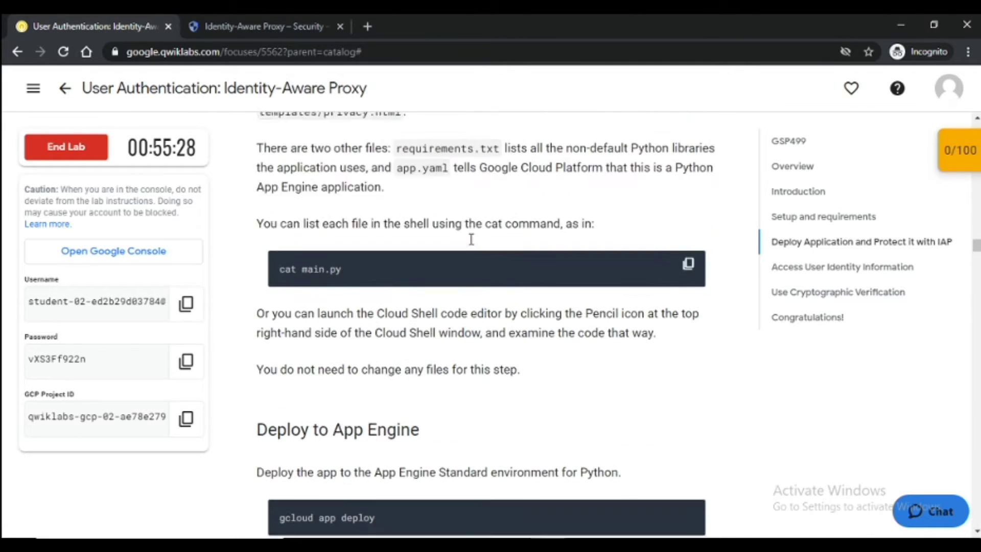
{"action": "scroll", "coordinate": [471, 240], "scroll_direction": "up", "scroll_amount": 10}
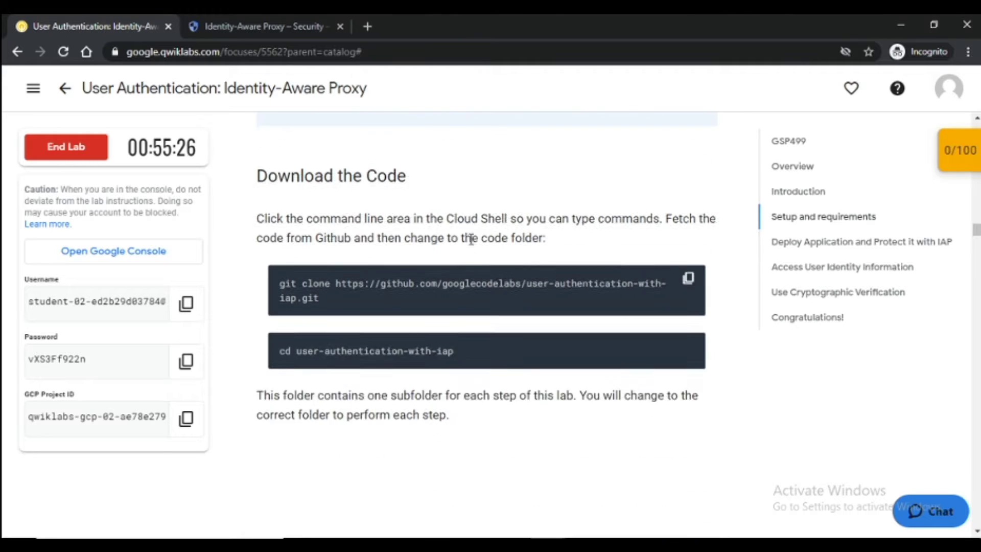
{"action": "scroll", "coordinate": [467, 239], "scroll_direction": "down", "scroll_amount": 10}
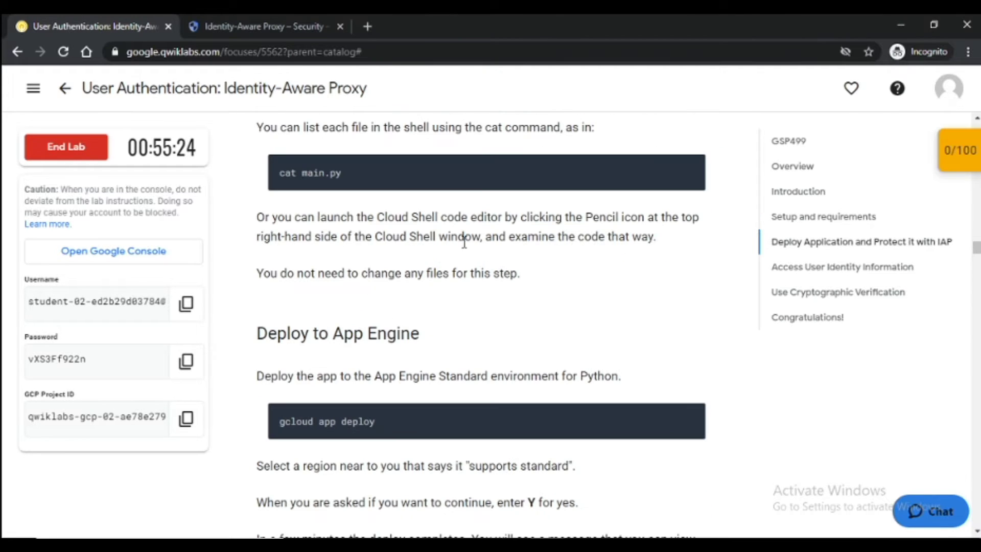
{"action": "left_click", "coordinate": [251, 23]}
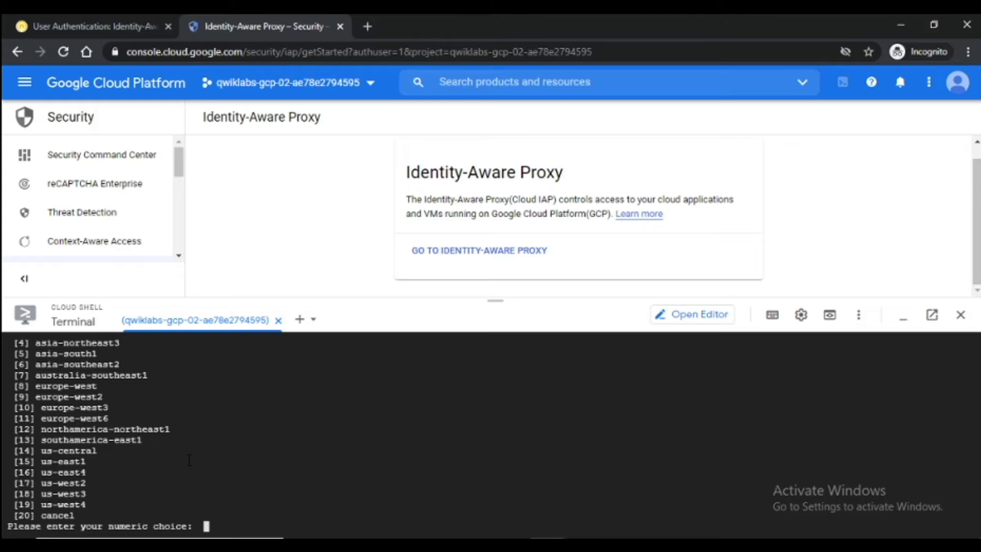
{"action": "scroll", "coordinate": [189, 460], "scroll_direction": "up", "scroll_amount": 3}
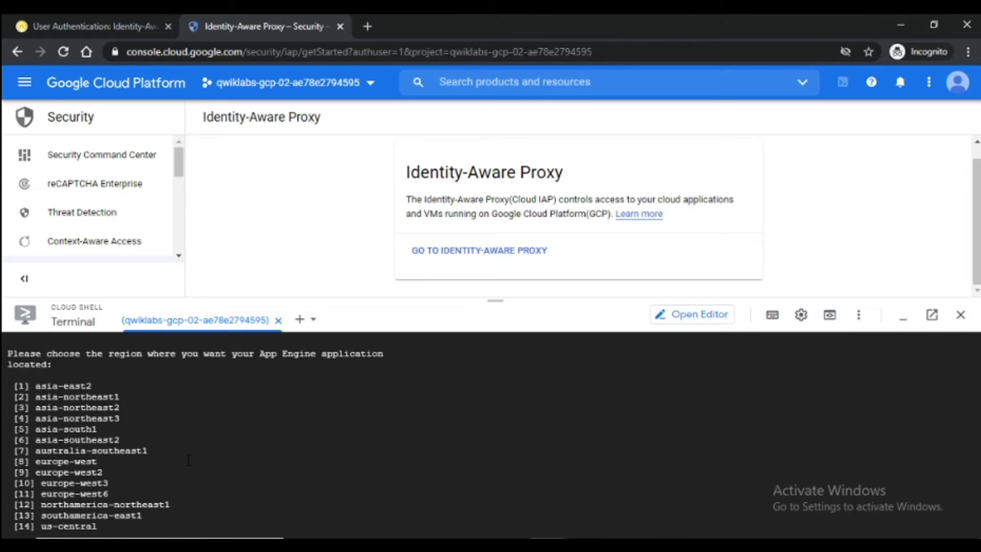
{"action": "scroll", "coordinate": [189, 460], "scroll_direction": "down", "scroll_amount": 3}
{"action": "scroll", "coordinate": [188, 459], "scroll_direction": "up", "scroll_amount": 3}
{"action": "scroll", "coordinate": [188, 462], "scroll_direction": "down", "scroll_amount": 3}
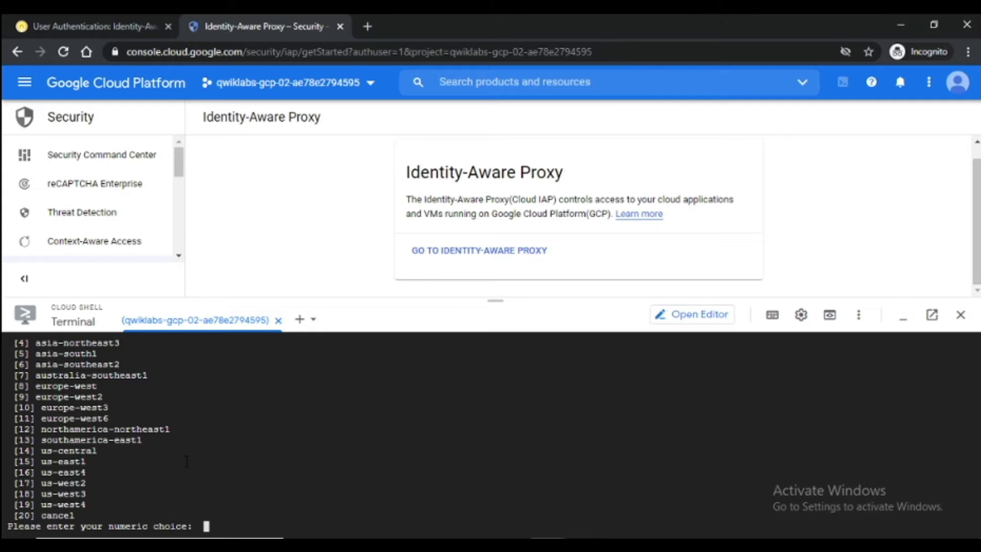
{"action": "type", "text": "14"}
{"action": "key", "text": "Return"}
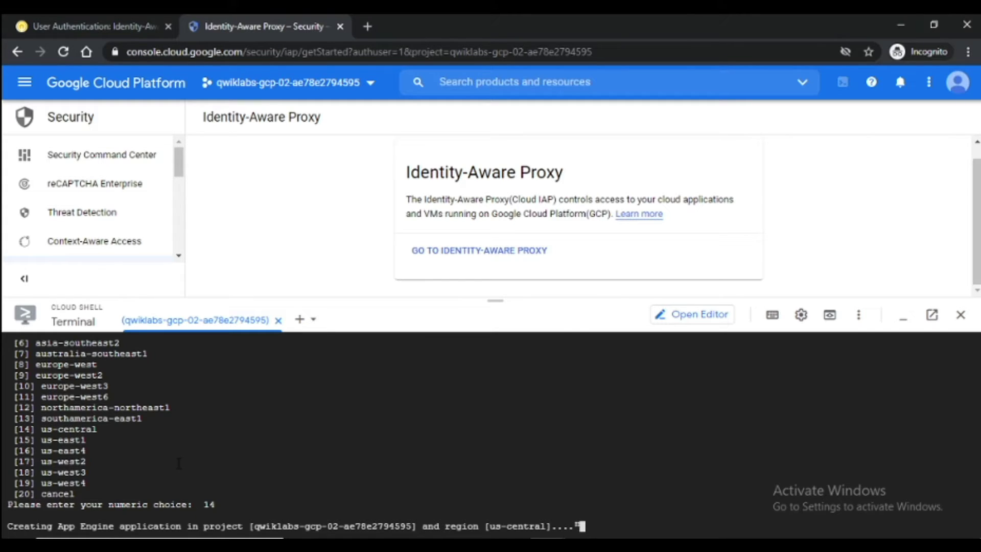
- Check the lab's deployment instructions and answer Y to continue deploying the service from Cloud Shell
{"action": "left_click", "coordinate": [90, 25]}
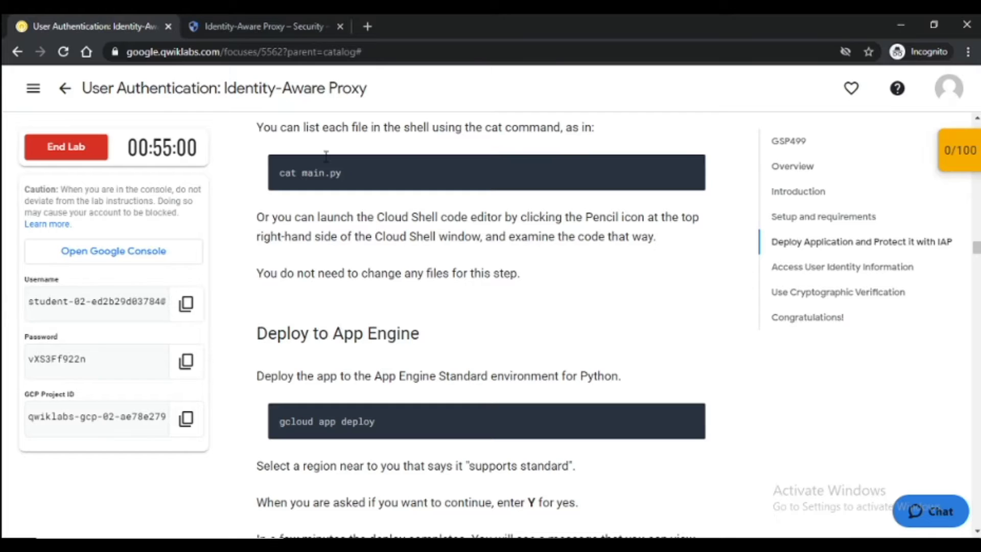
{"action": "scroll", "coordinate": [611, 266], "scroll_direction": "down", "scroll_amount": 2}
{"action": "scroll", "coordinate": [611, 266], "scroll_direction": "down", "scroll_amount": 4}
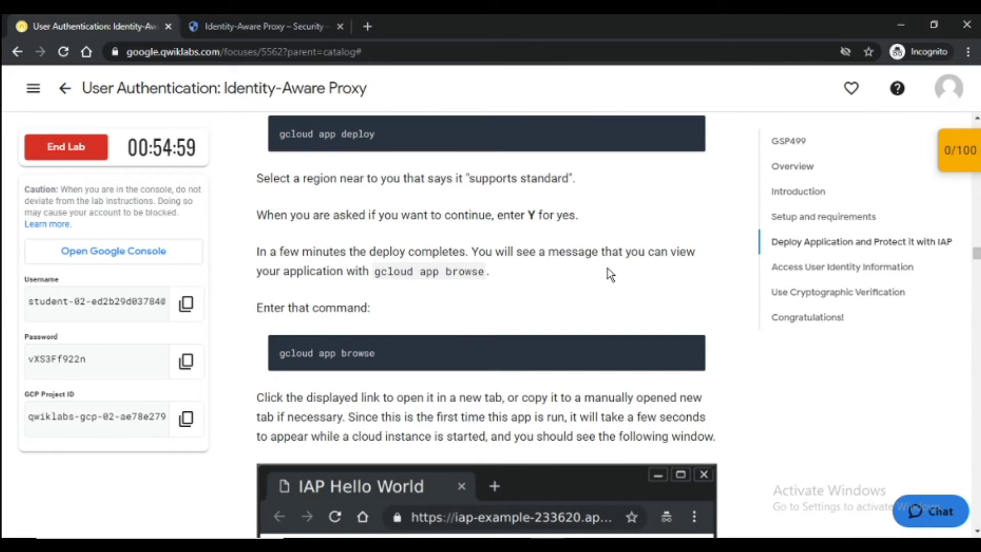
{"action": "left_click", "coordinate": [286, 26]}
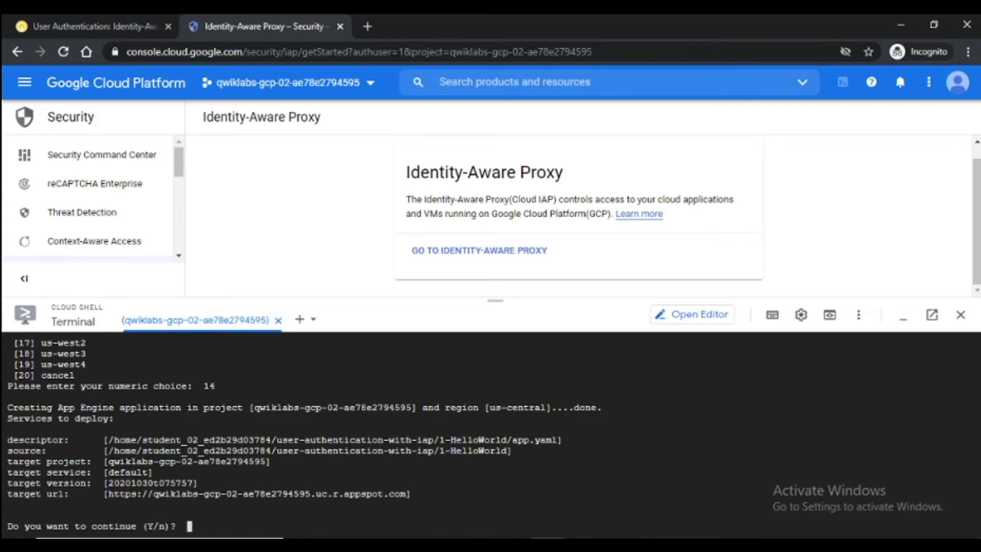
{"action": "type", "text": "Y"}
{"action": "key", "text": "Return"}
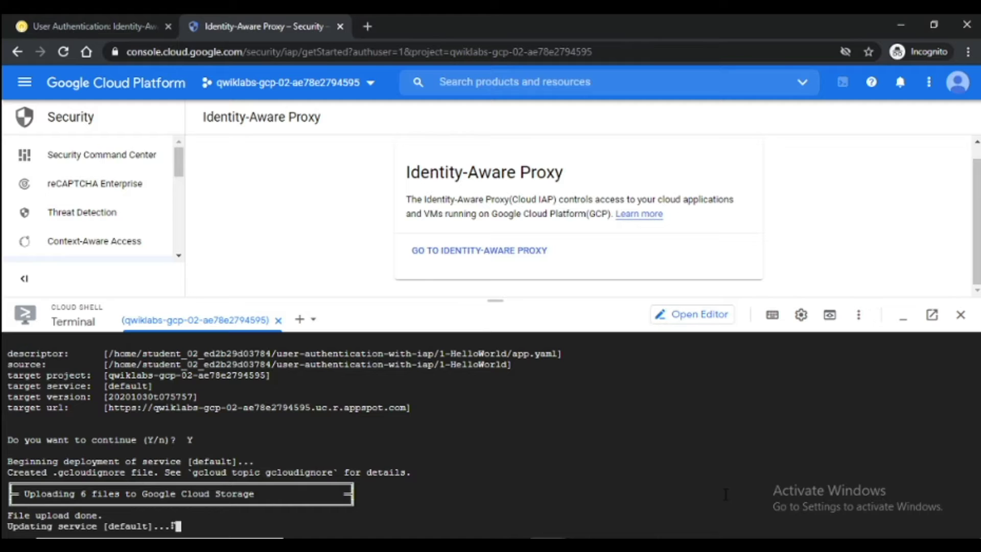
- Go to the Identity-Aware Proxy resources page and open the OAuth consent screen configuration
{"action": "left_click", "coordinate": [538, 251]}
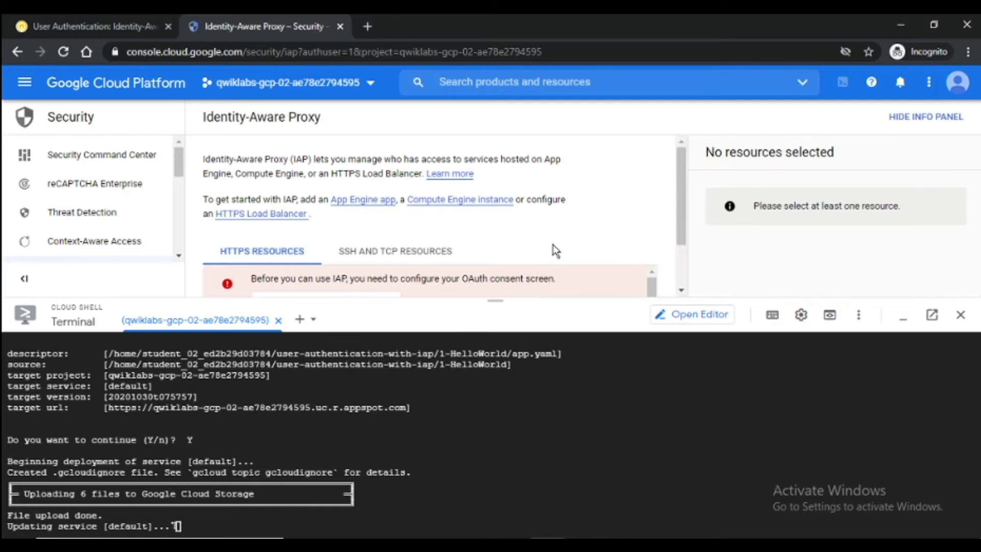
{"action": "scroll", "coordinate": [557, 220], "scroll_direction": "down", "scroll_amount": 1}
{"action": "scroll", "coordinate": [557, 217], "scroll_direction": "up", "scroll_amount": 1}
{"action": "scroll", "coordinate": [375, 258], "scroll_direction": "down", "scroll_amount": 1}
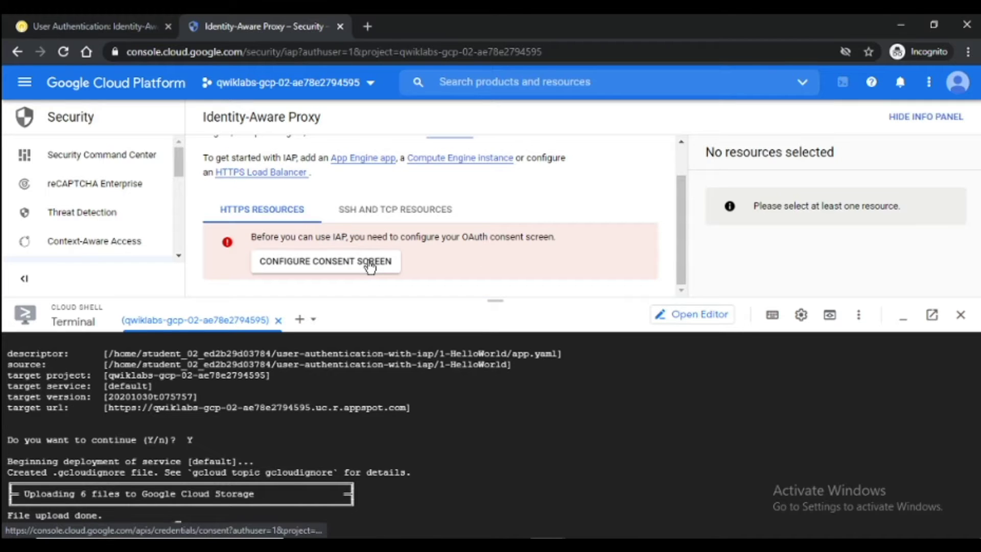
{"action": "left_click", "coordinate": [370, 264]}
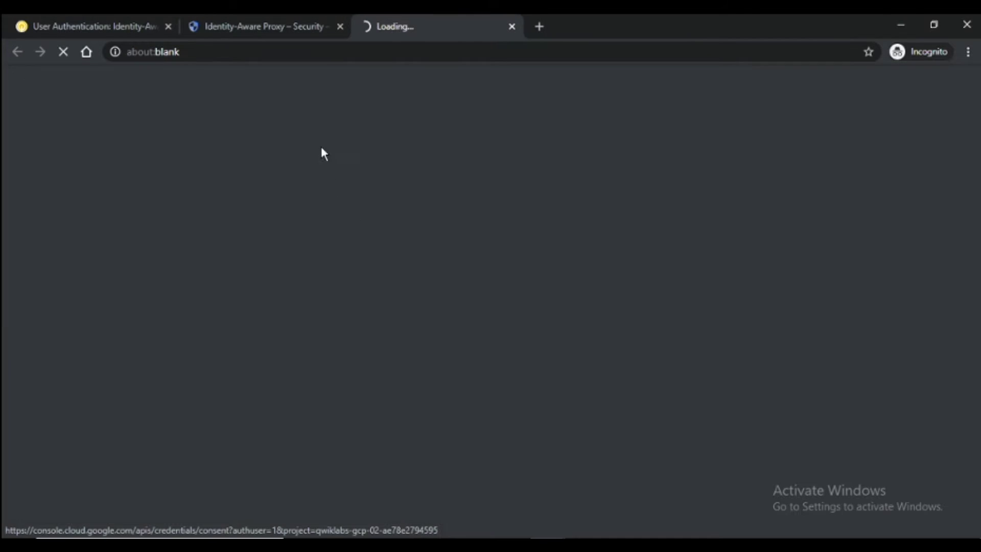
- Return to the Identity-Aware Proxy page's Cloud Shell and run gcloud app deploy again
{"action": "left_click", "coordinate": [315, 21]}
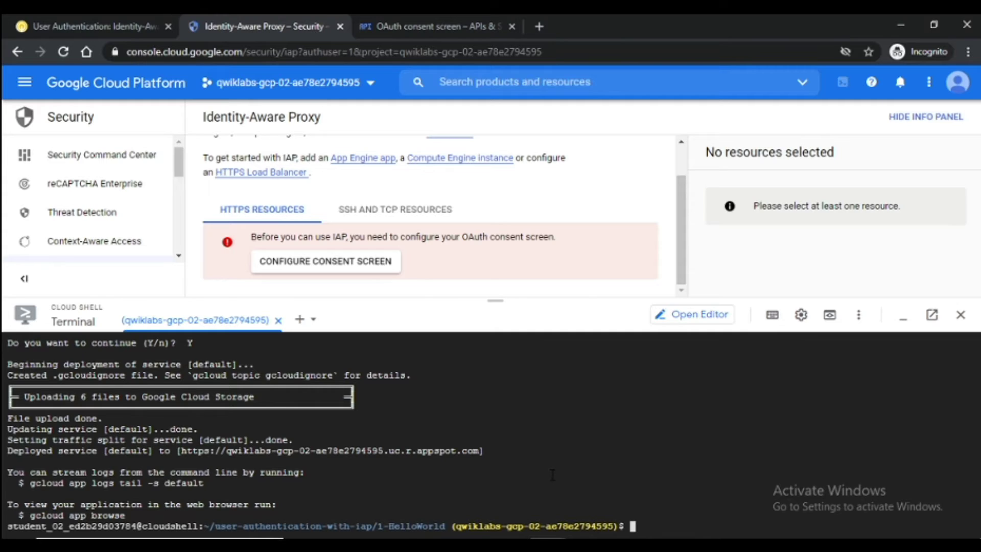
{"action": "key", "text": "ctrl+v"}
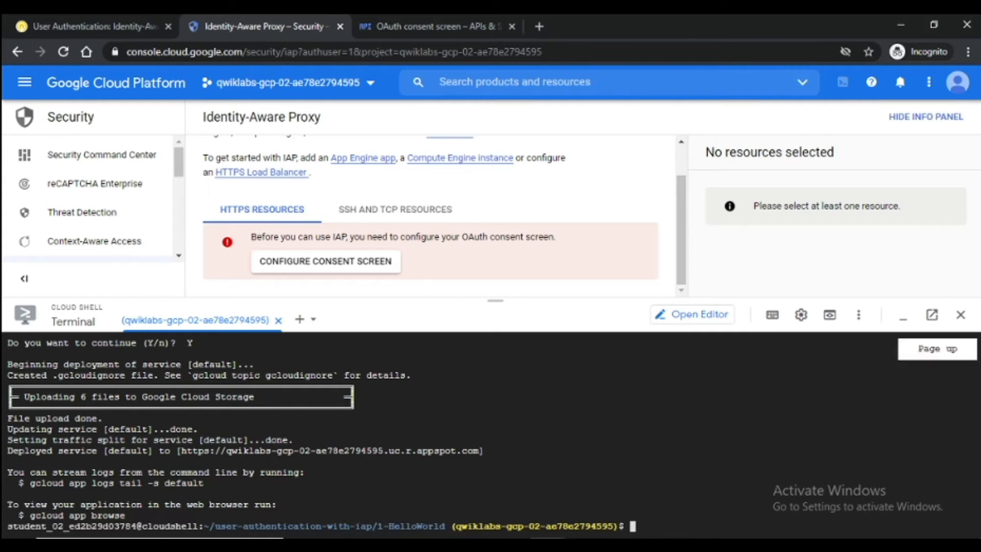
{"action": "key", "text": "Return"}
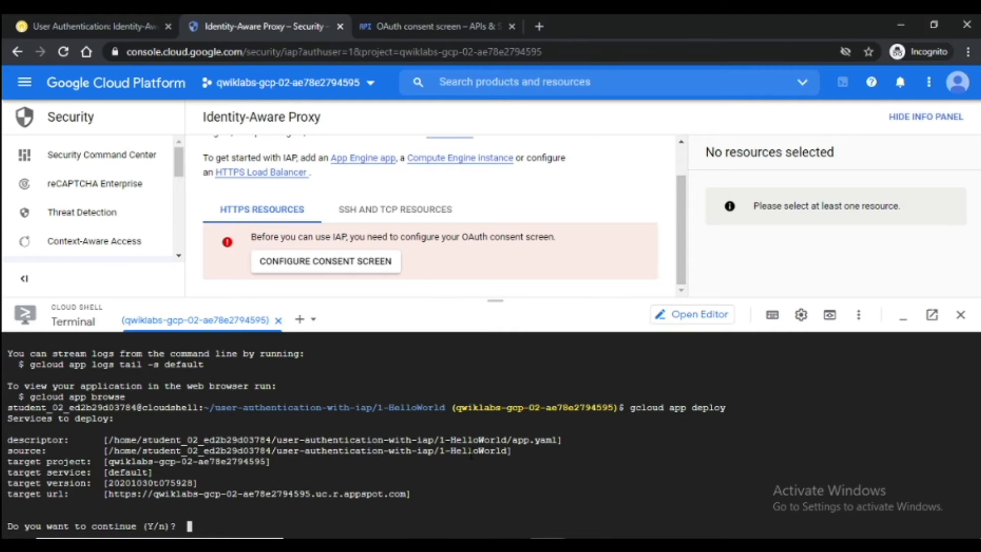
- Copy the gcloud app browse command from the lab, cancel the pending deployment in Cloud Shell and run the copied command
{"action": "left_click", "coordinate": [103, 17]}
{"action": "scroll", "coordinate": [560, 334], "scroll_direction": "up", "scroll_amount": 1}
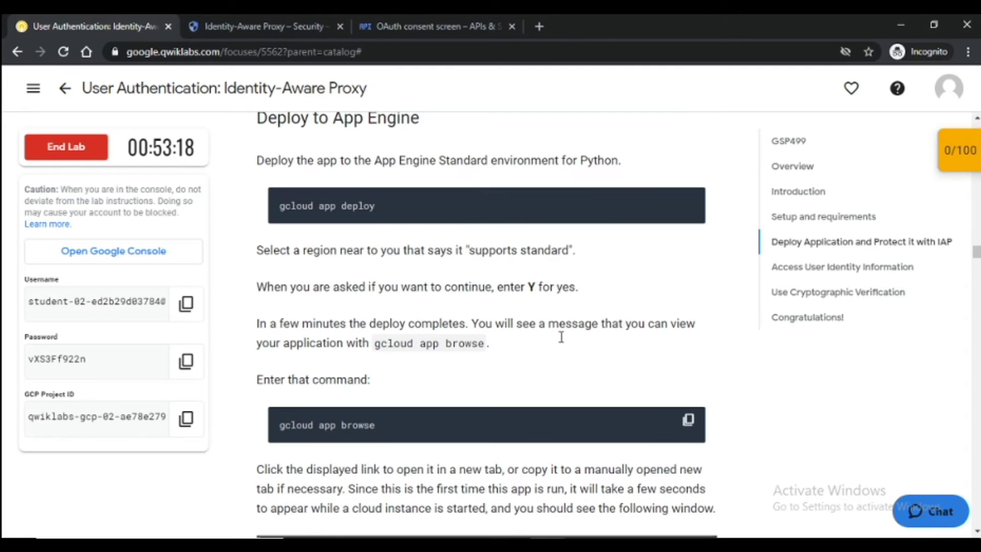
{"action": "scroll", "coordinate": [561, 337], "scroll_direction": "down", "scroll_amount": 1}
{"action": "left_click", "coordinate": [695, 350]}
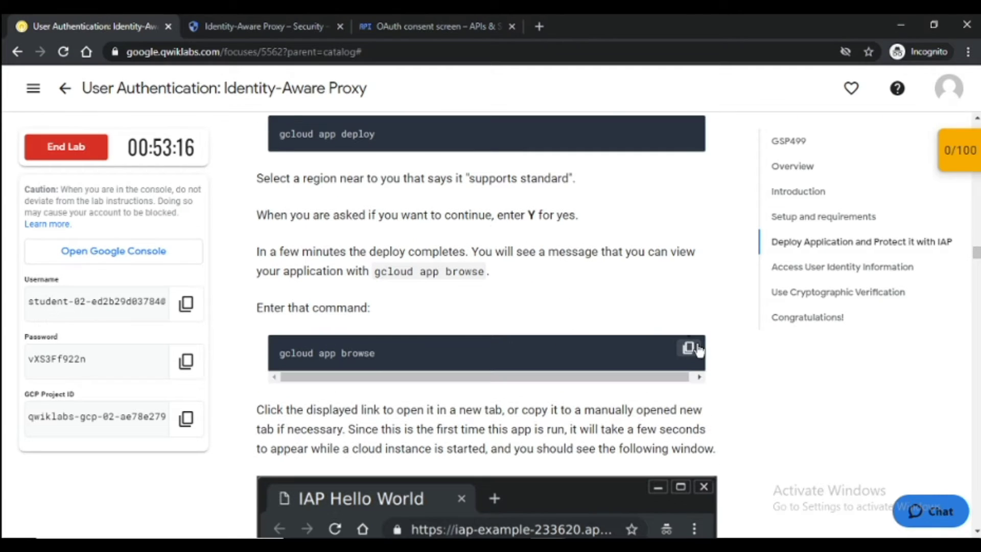
{"action": "left_click", "coordinate": [262, 23]}
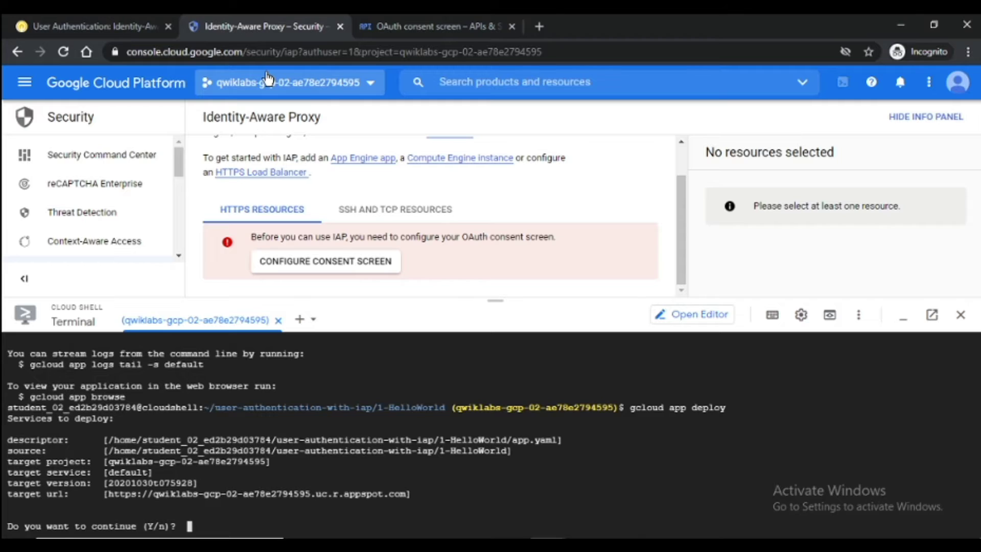
{"action": "key", "text": "ctrl+c"}
{"action": "key", "text": "ctrl+v"}
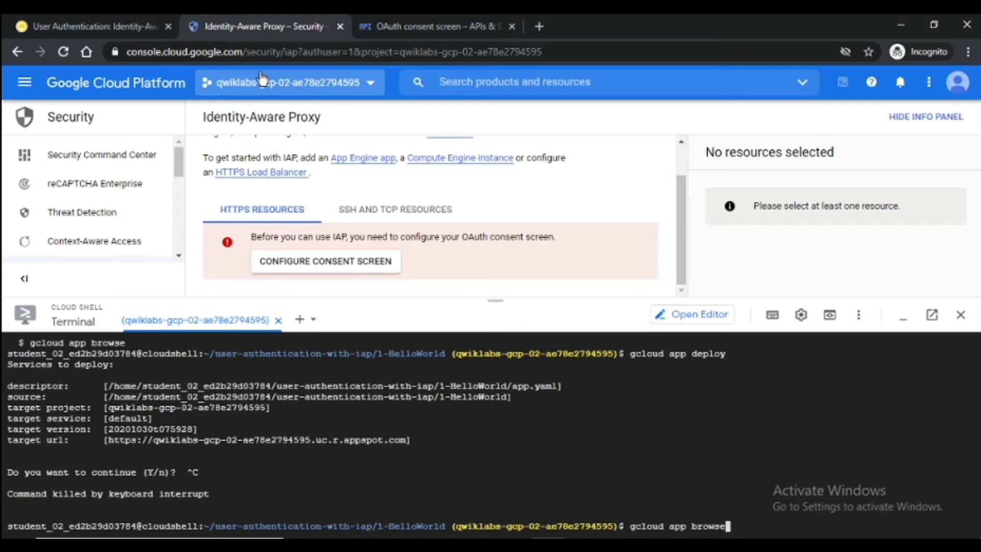
{"action": "key", "text": "Return"}
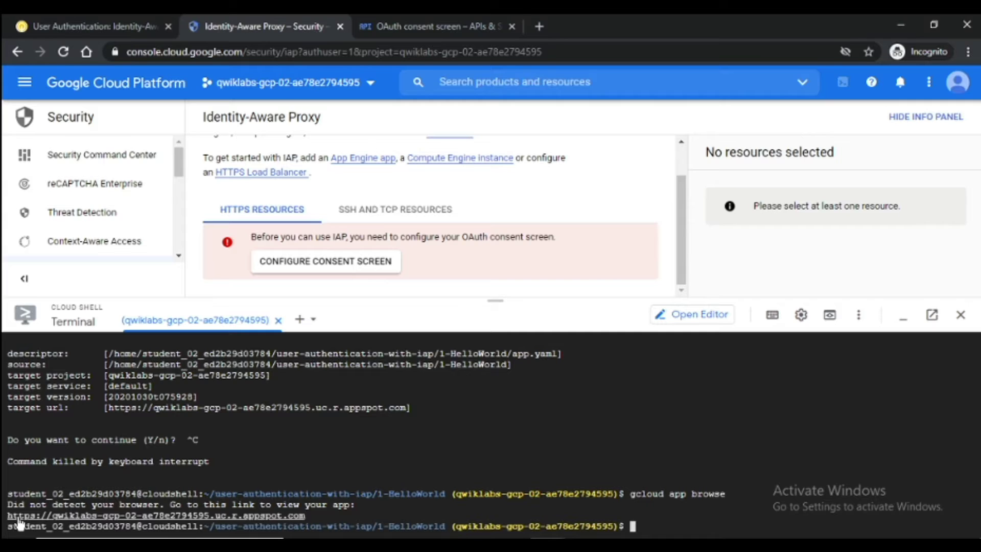
- Open the deployed app's link from the Cloud Shell output and enlarge the Hello World page
{"action": "left_click", "coordinate": [52, 516]}
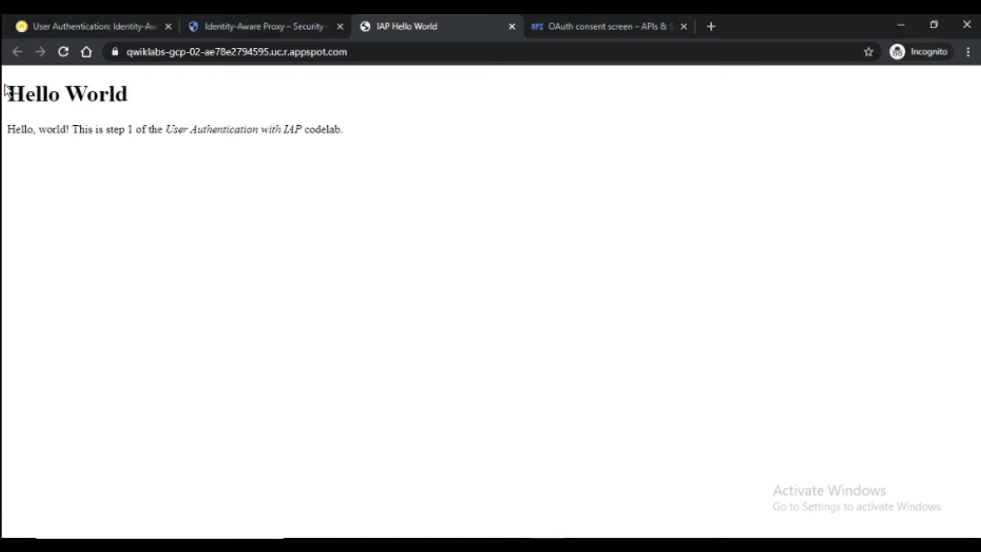
{"action": "left_click_drag", "start_coordinate": [5, 88], "coordinate": [368, 140]}
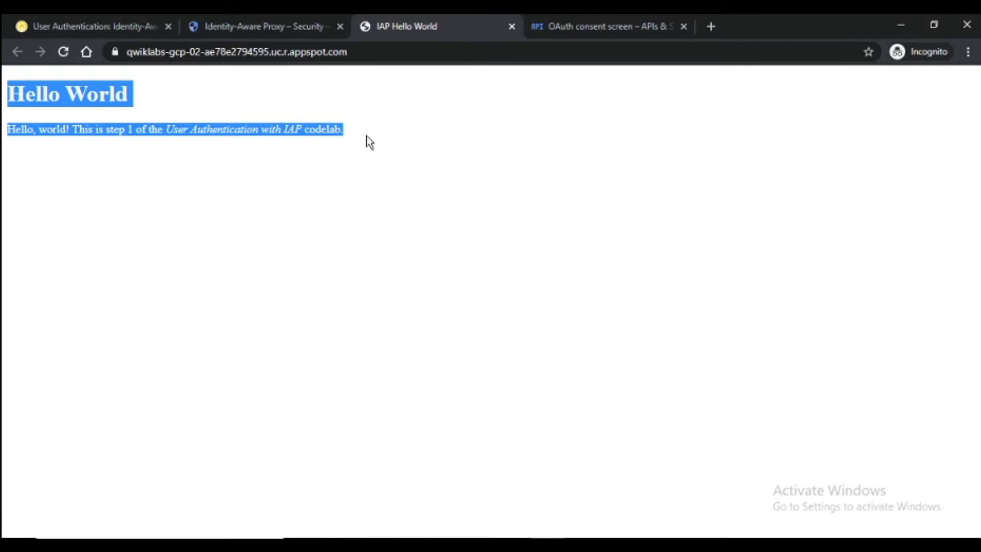
{"action": "left_click", "coordinate": [437, 220]}
{"action": "key", "text": "ctrl+plus"}
{"action": "key", "text": "ctrl+plus"}
{"action": "key", "text": "ctrl+plus"}
{"action": "key", "text": "ctrl+plus"}
{"action": "key", "text": "ctrl+plus"}
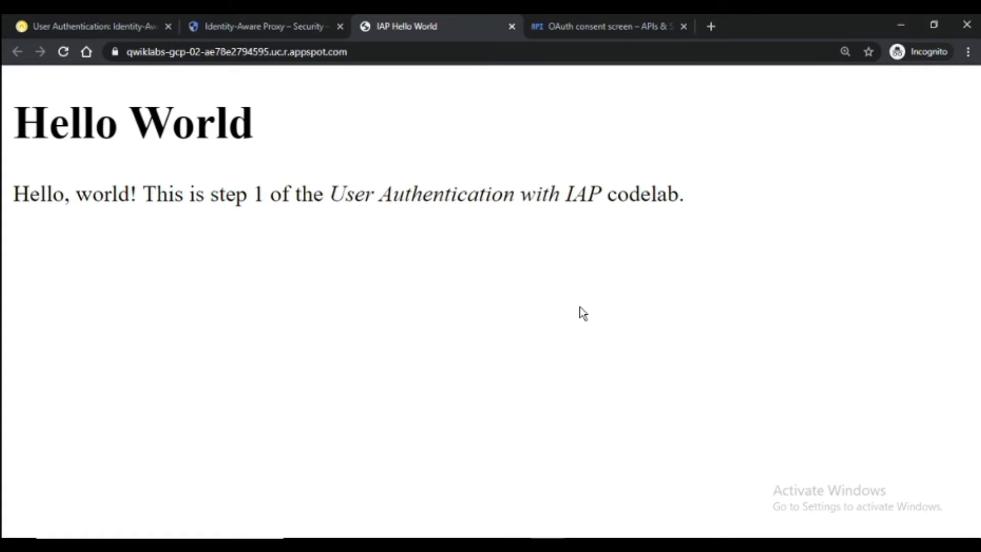
- Check the lab progress for the "Deploy an App Engine application" objective
{"action": "left_click", "coordinate": [68, 23]}
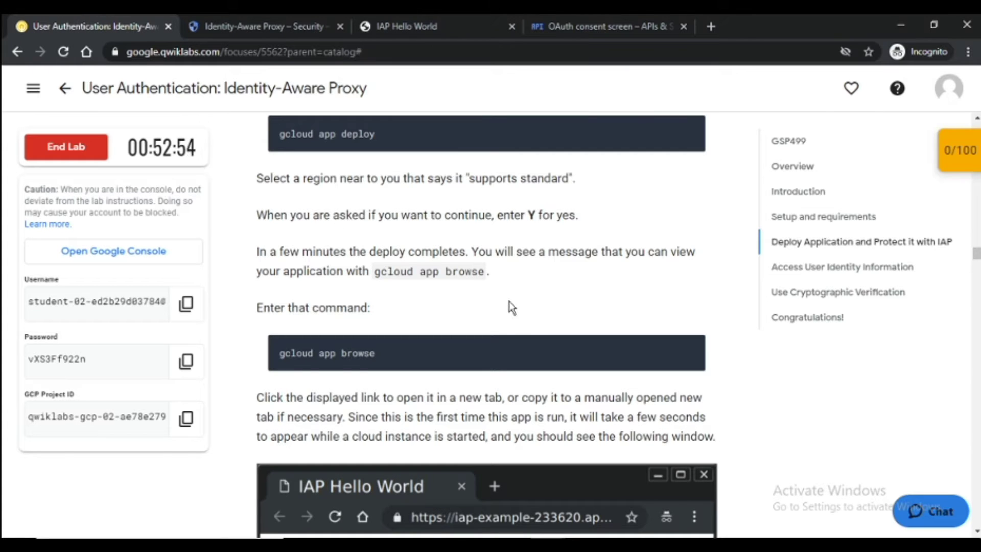
{"action": "scroll", "coordinate": [516, 332], "scroll_direction": "down", "scroll_amount": 10}
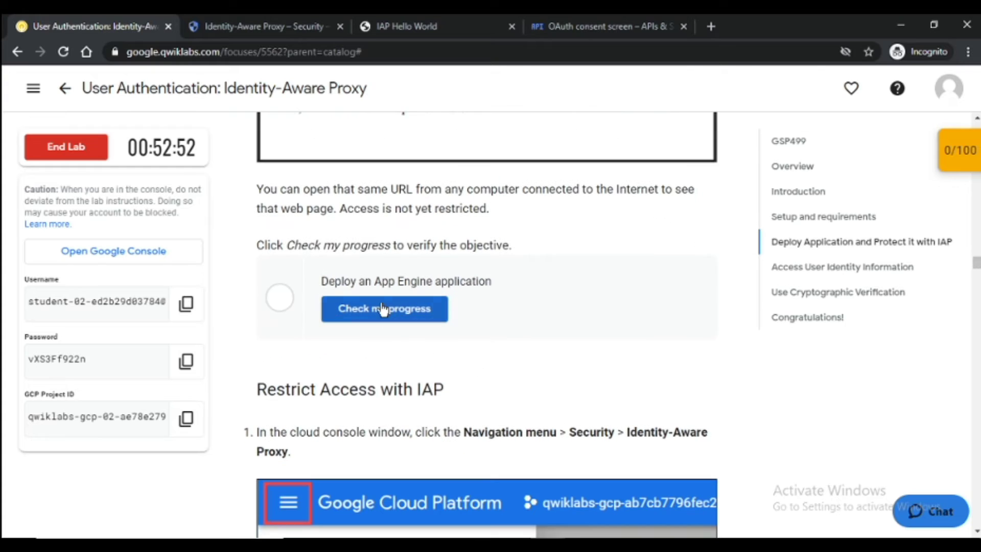
{"action": "left_click", "coordinate": [378, 309]}
- Read the lab's Restrict Access with IAP instructions up to the field table and select the application name "IAP Example" for copying
{"action": "scroll", "coordinate": [536, 322], "scroll_direction": "down", "scroll_amount": 3}
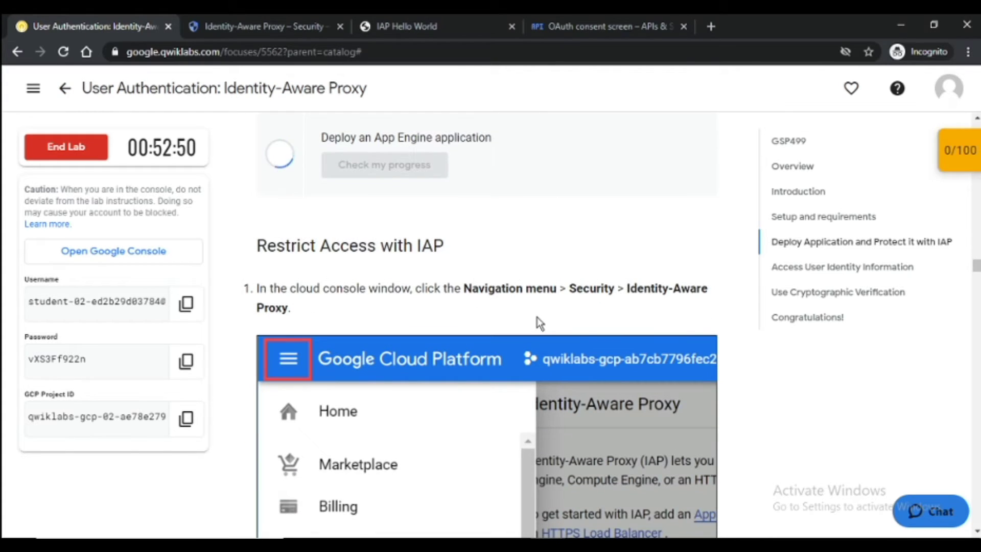
{"action": "scroll", "coordinate": [536, 322], "scroll_direction": "down", "scroll_amount": 8}
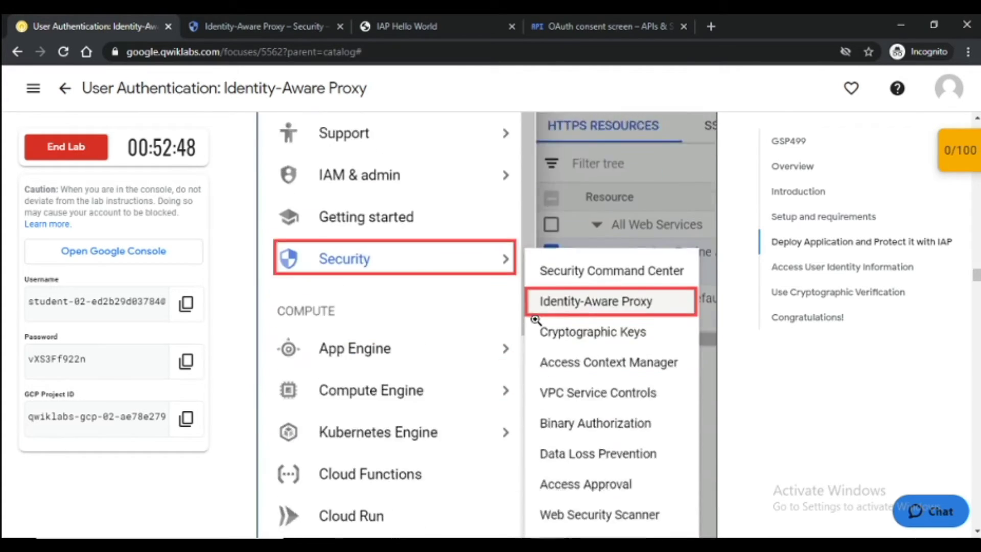
{"action": "scroll", "coordinate": [535, 320], "scroll_direction": "down", "scroll_amount": 10}
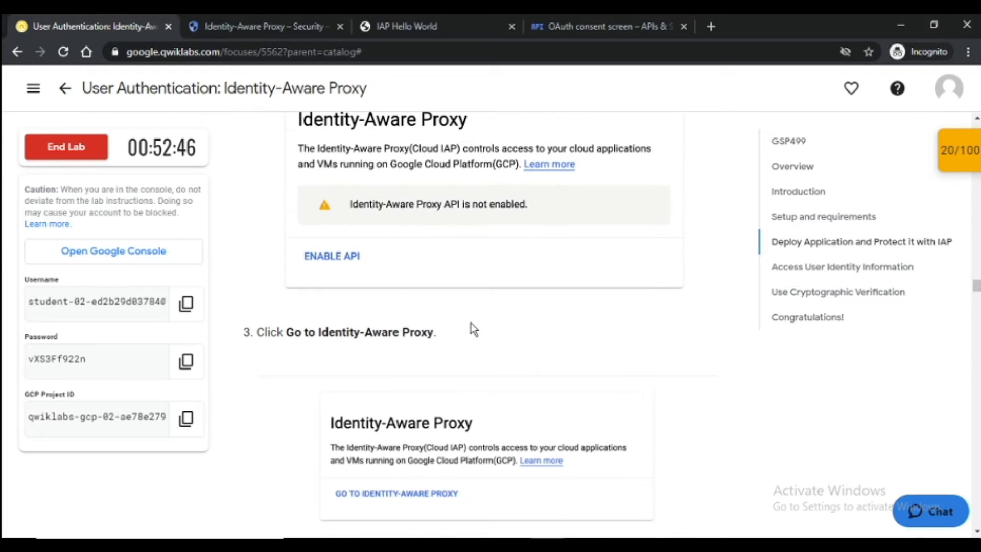
{"action": "scroll", "coordinate": [470, 325], "scroll_direction": "down", "scroll_amount": 5}
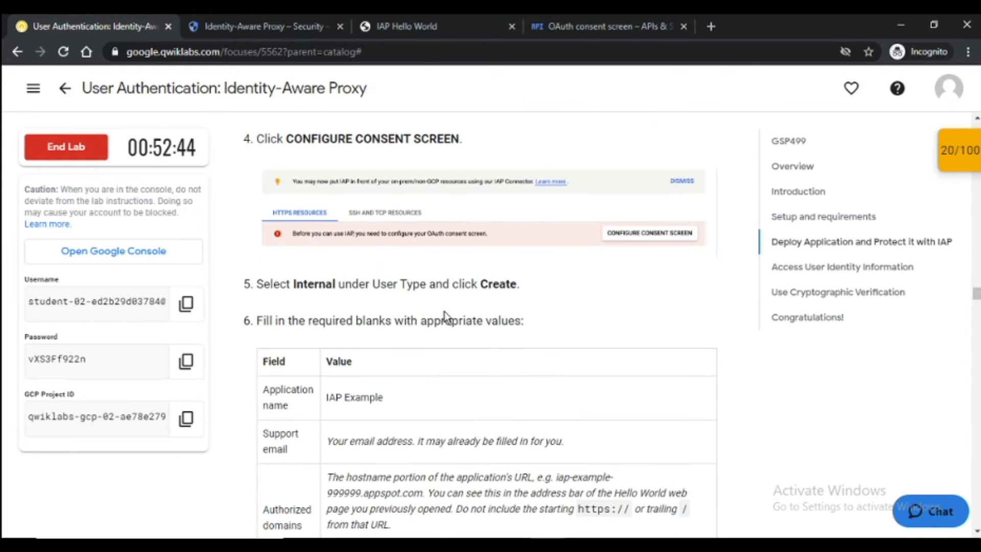
{"action": "scroll", "coordinate": [619, 261], "scroll_direction": "up", "scroll_amount": 3}
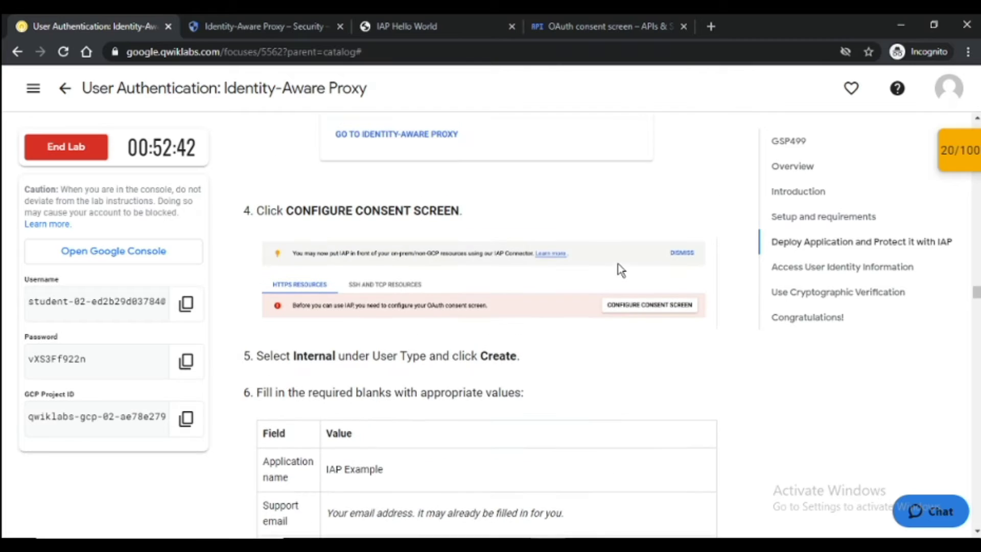
{"action": "scroll", "coordinate": [511, 279], "scroll_direction": "down", "scroll_amount": 3}
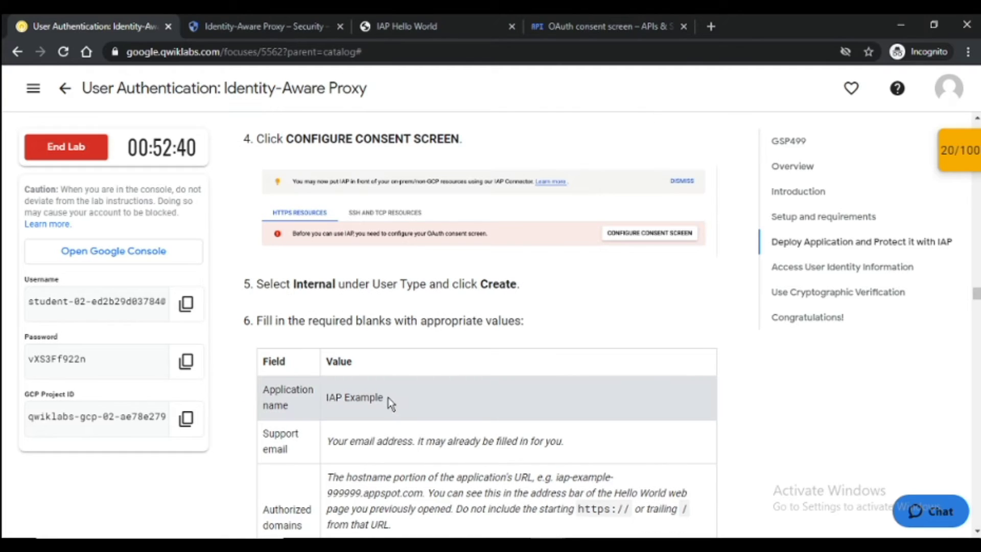
{"action": "left_click_drag", "start_coordinate": [384, 398], "coordinate": [327, 400]}
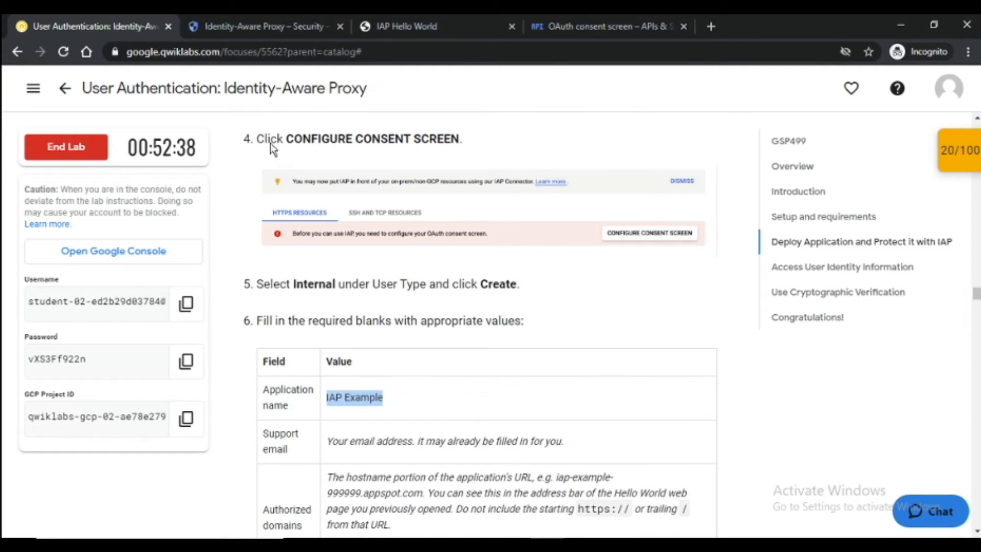
- Go to the OAuth consent screen page, choose the External user type and create the app registration
{"action": "left_click", "coordinate": [261, 26]}
{"action": "left_click", "coordinate": [462, 28]}
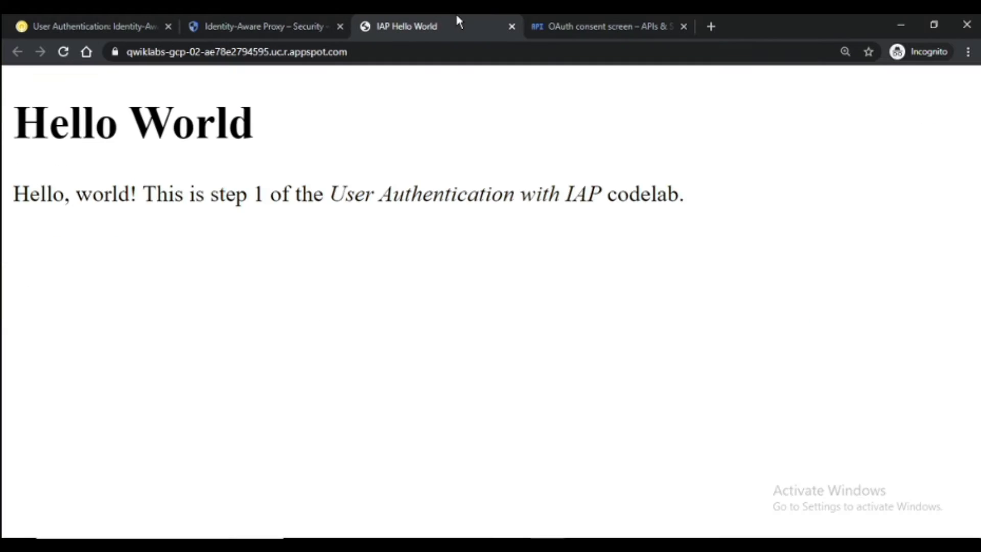
{"action": "left_click", "coordinate": [583, 23]}
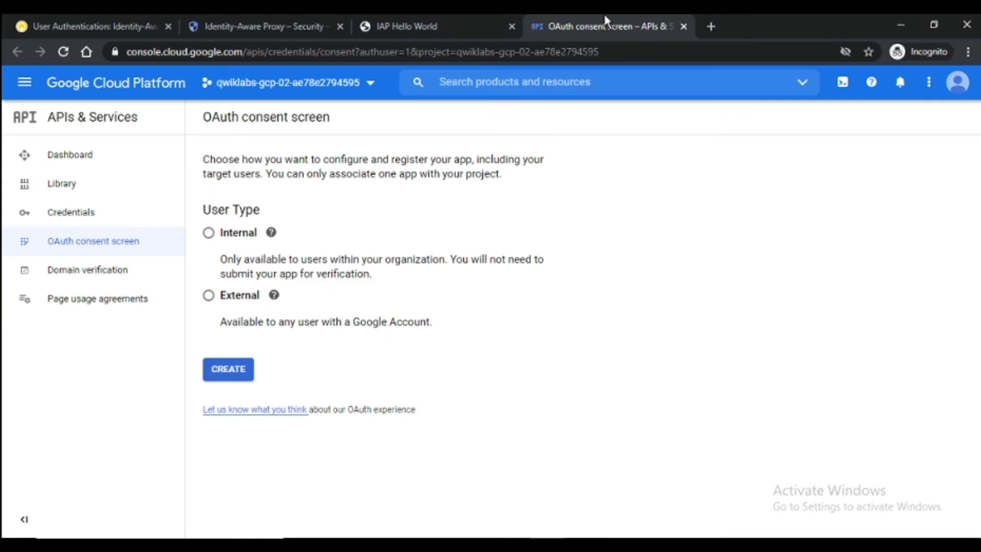
{"action": "left_click", "coordinate": [208, 296]}
{"action": "left_click", "coordinate": [228, 375]}
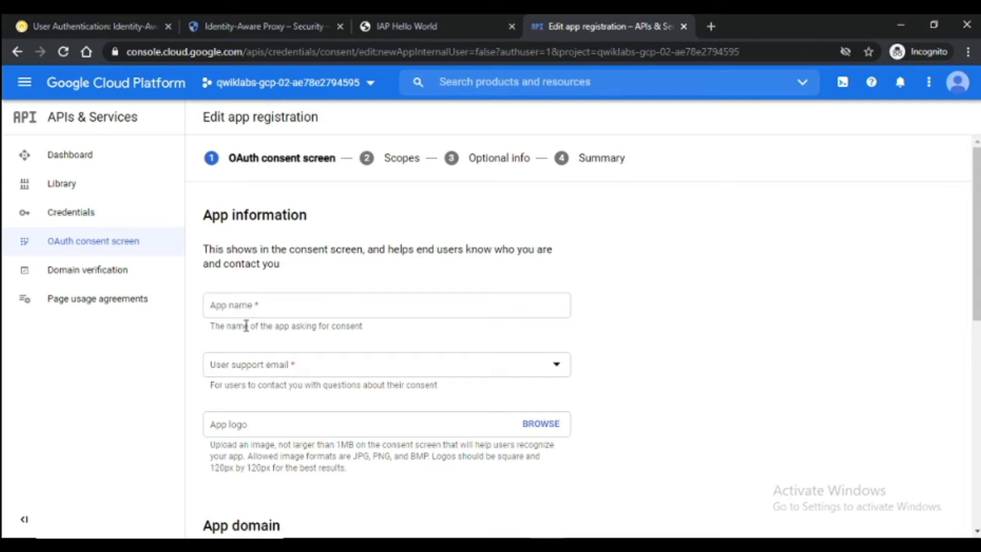
- Set the app name to IAP Example and choose the student account's address as the user support email
{"action": "left_click", "coordinate": [252, 311]}
{"action": "key", "text": "ctrl+v"}
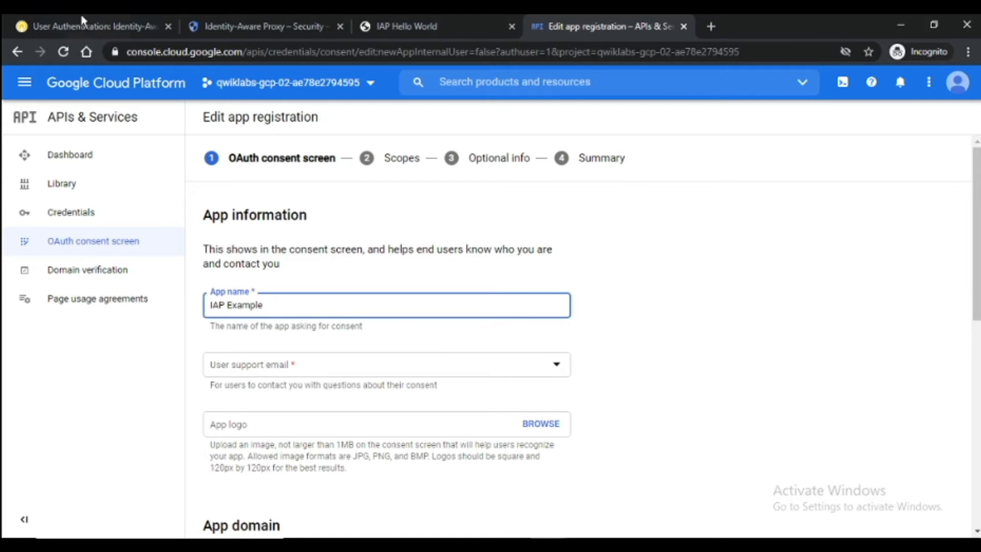
{"action": "left_click", "coordinate": [64, 20]}
{"action": "scroll", "coordinate": [327, 302], "scroll_direction": "down", "scroll_amount": 3}
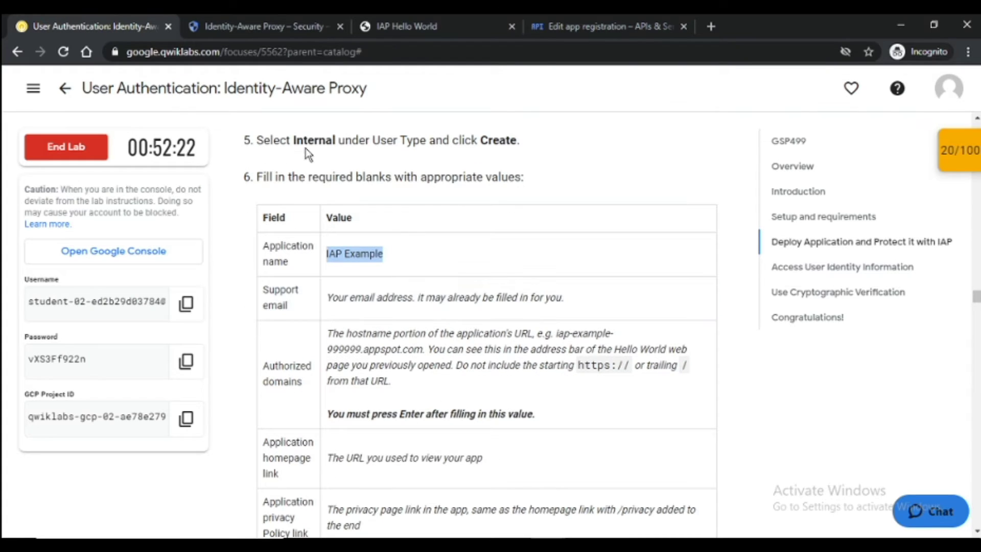
{"action": "left_click", "coordinate": [583, 17]}
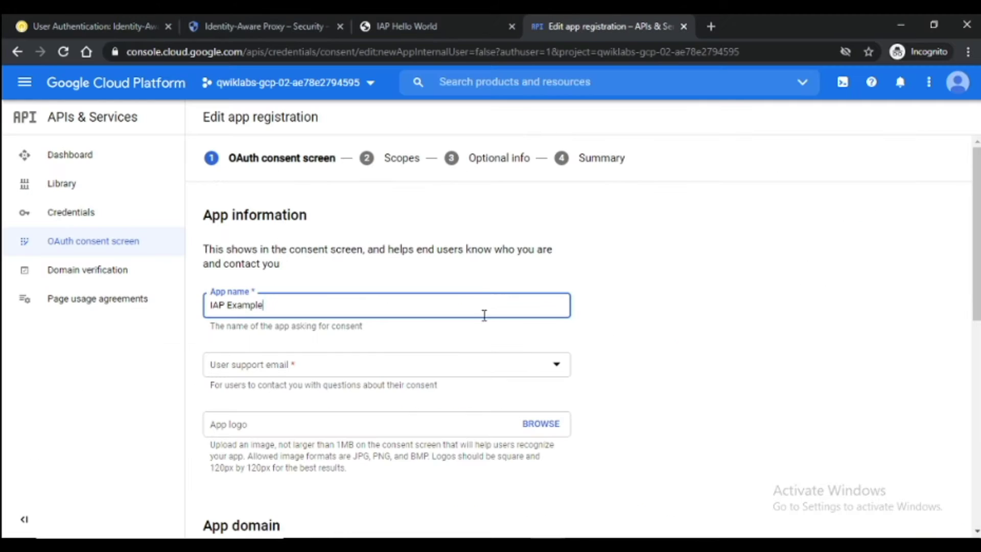
{"action": "left_click", "coordinate": [470, 371]}
{"action": "left_click", "coordinate": [452, 380]}
{"action": "scroll", "coordinate": [454, 387], "scroll_direction": "down", "scroll_amount": 3}
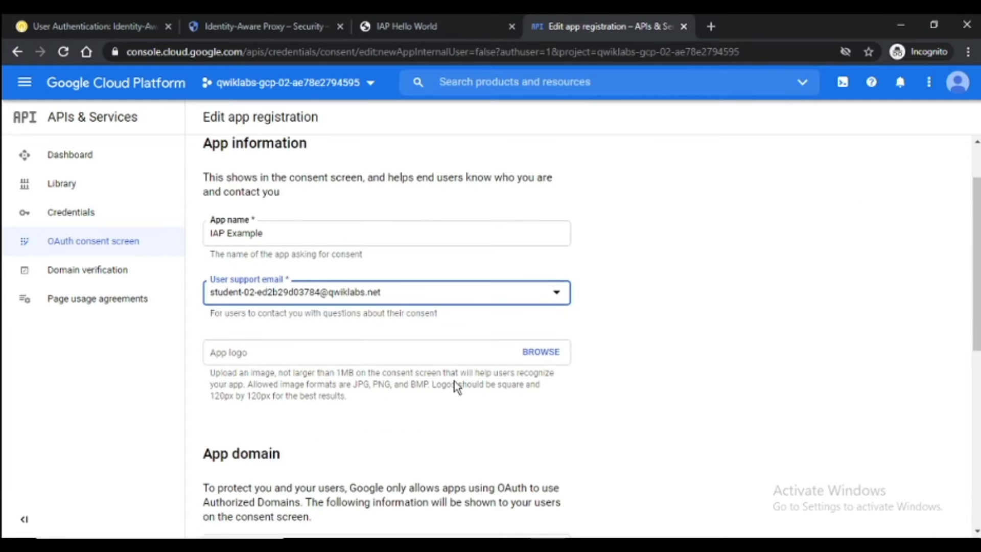
{"action": "scroll", "coordinate": [456, 387], "scroll_direction": "down", "scroll_amount": 6}
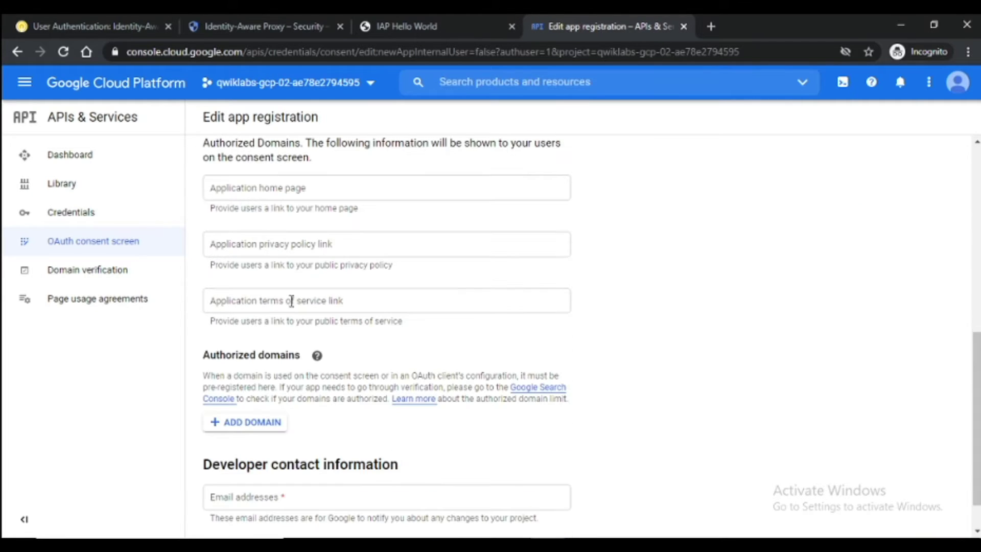
{"action": "scroll", "coordinate": [367, 250], "scroll_direction": "up", "scroll_amount": 2}
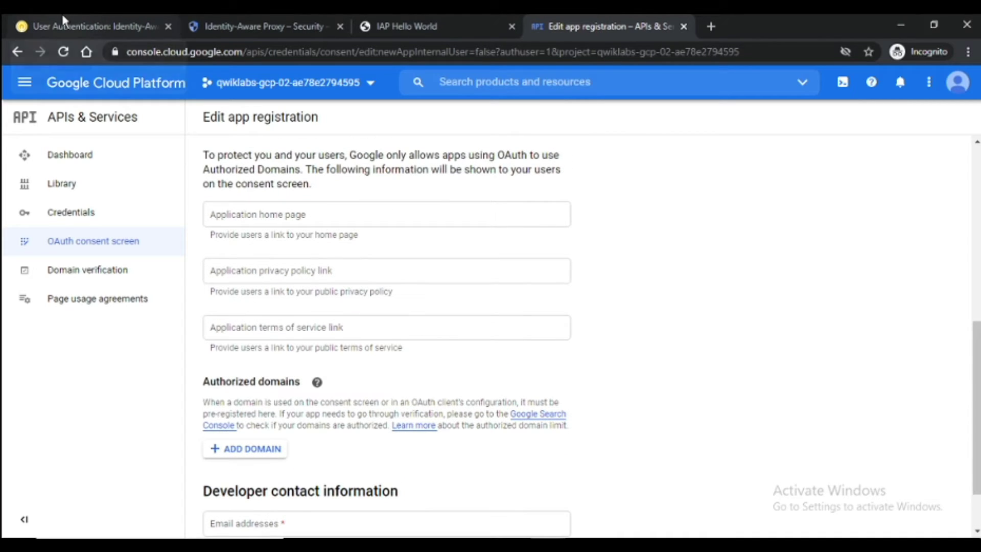
{"action": "left_click", "coordinate": [155, 23]}
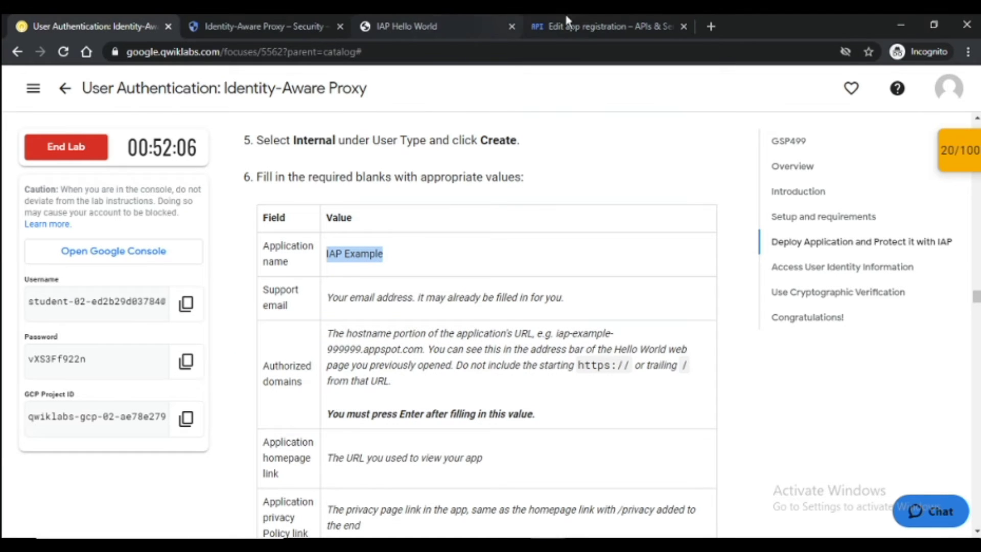
{"action": "left_click", "coordinate": [565, 23]}
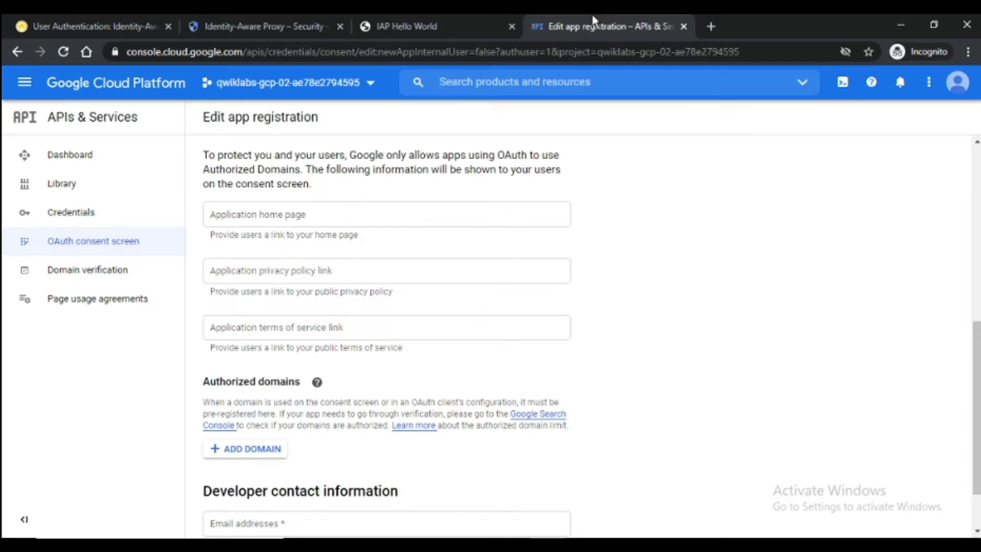
{"action": "left_click", "coordinate": [384, 18]}
{"action": "left_click", "coordinate": [419, 52]}
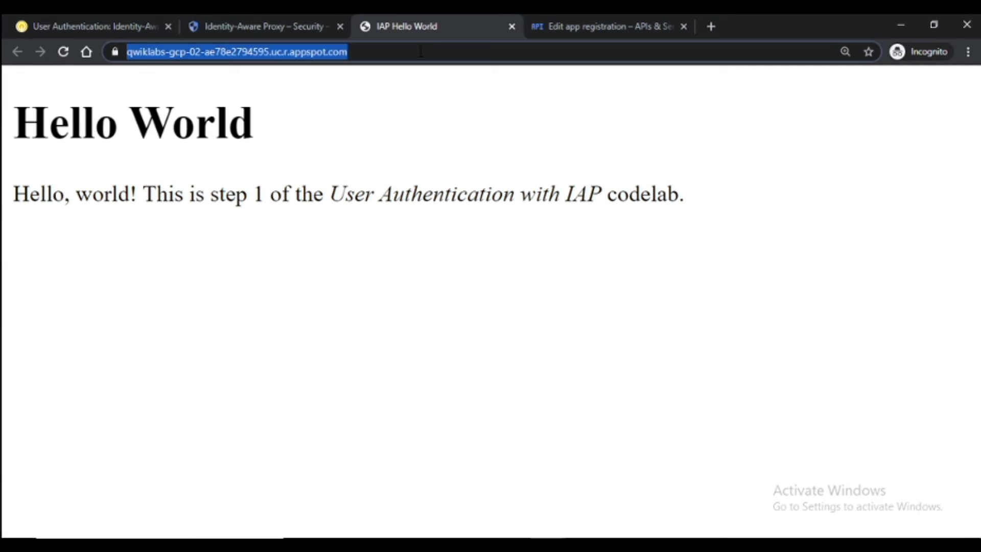
{"action": "left_click", "coordinate": [419, 52]}
{"action": "left_click_drag", "start_coordinate": [159, 52], "coordinate": [401, 55]}
{"action": "key", "text": "ctrl+c"}
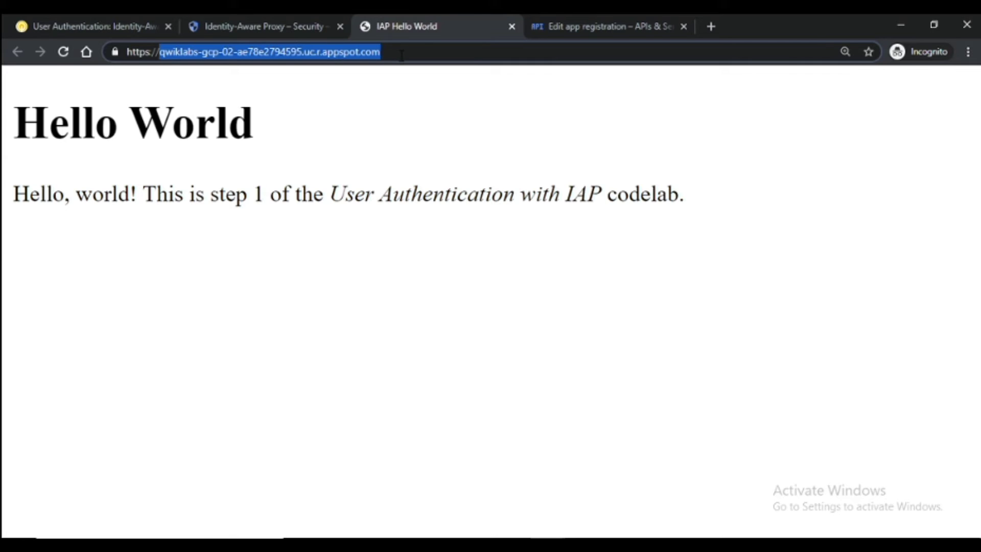
- Set the application home page in the app registration to qwiklabs-gcp-02-ae78e2794595.uc.r.appspot.com
{"action": "left_click", "coordinate": [553, 23]}
{"action": "scroll", "coordinate": [322, 257], "scroll_direction": "up", "scroll_amount": 2}
{"action": "scroll", "coordinate": [322, 257], "scroll_direction": "up", "scroll_amount": 3}
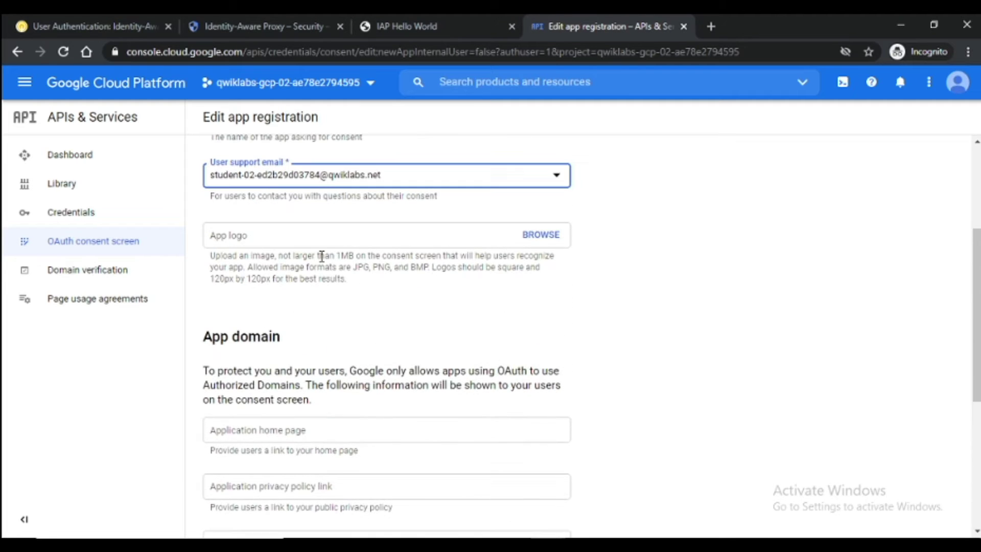
{"action": "scroll", "coordinate": [322, 256], "scroll_direction": "up", "scroll_amount": 3}
{"action": "scroll", "coordinate": [320, 259], "scroll_direction": "down", "scroll_amount": 6}
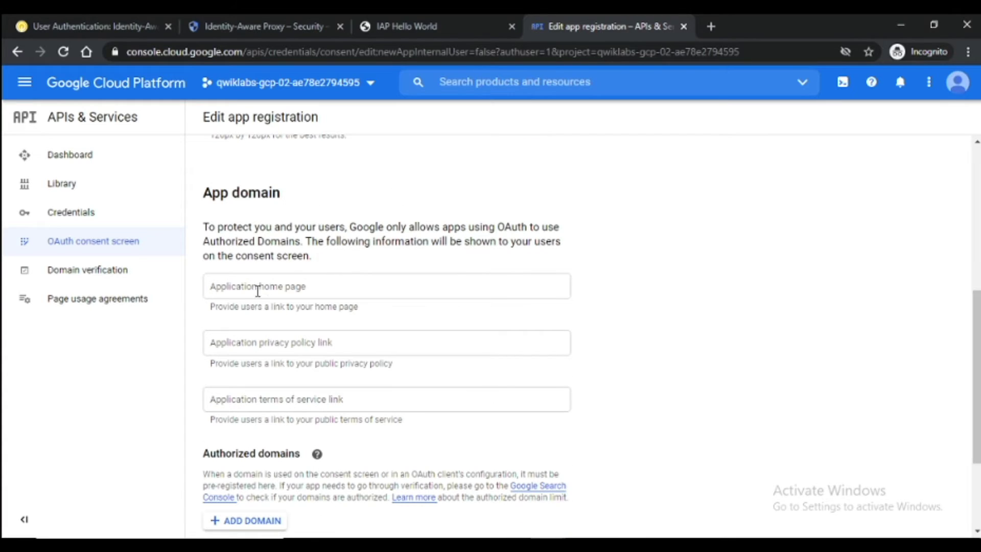
{"action": "left_click", "coordinate": [271, 289]}
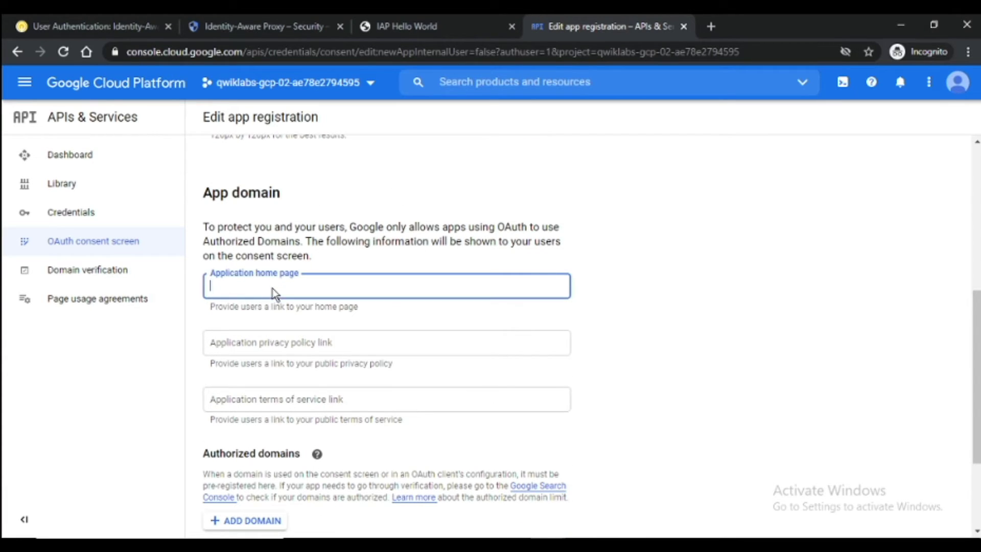
{"action": "key", "text": "ctrl+v"}
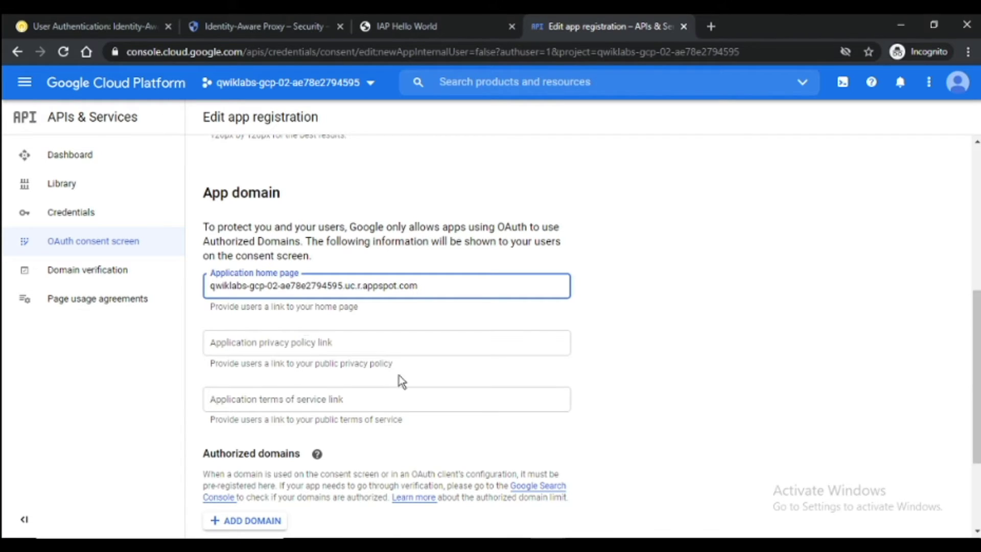
{"action": "scroll", "coordinate": [450, 359], "scroll_direction": "down", "scroll_amount": 3}
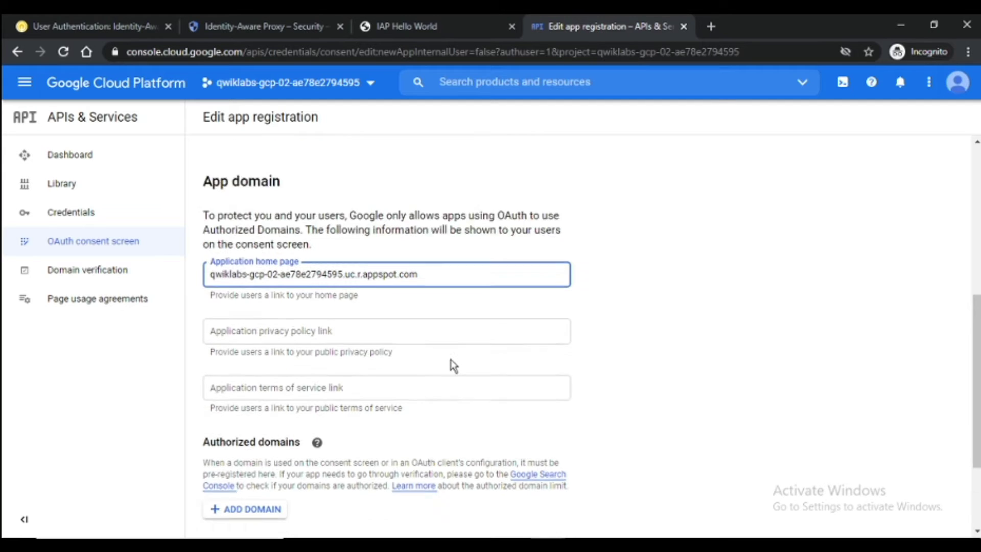
{"action": "scroll", "coordinate": [451, 360], "scroll_direction": "up", "scroll_amount": 4}
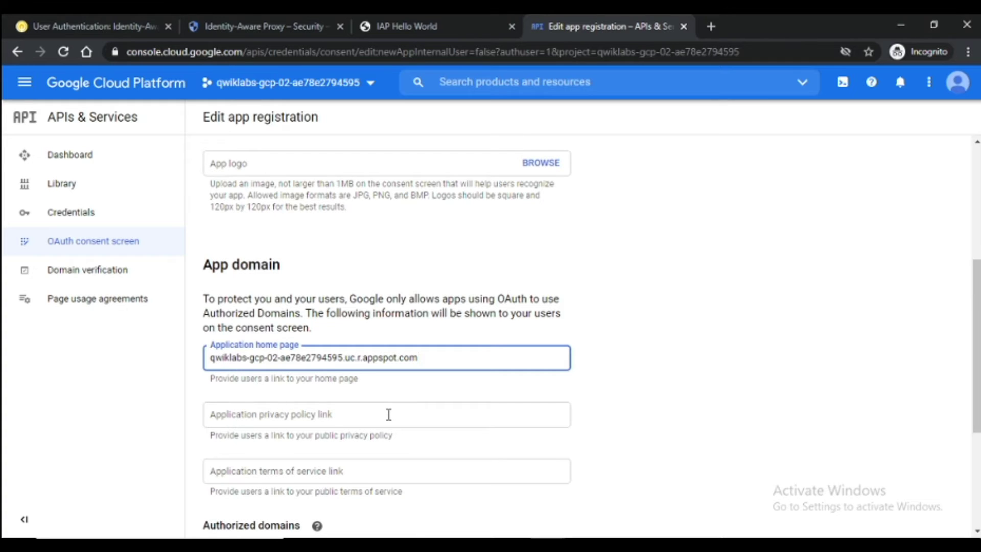
{"action": "left_click", "coordinate": [47, 16]}
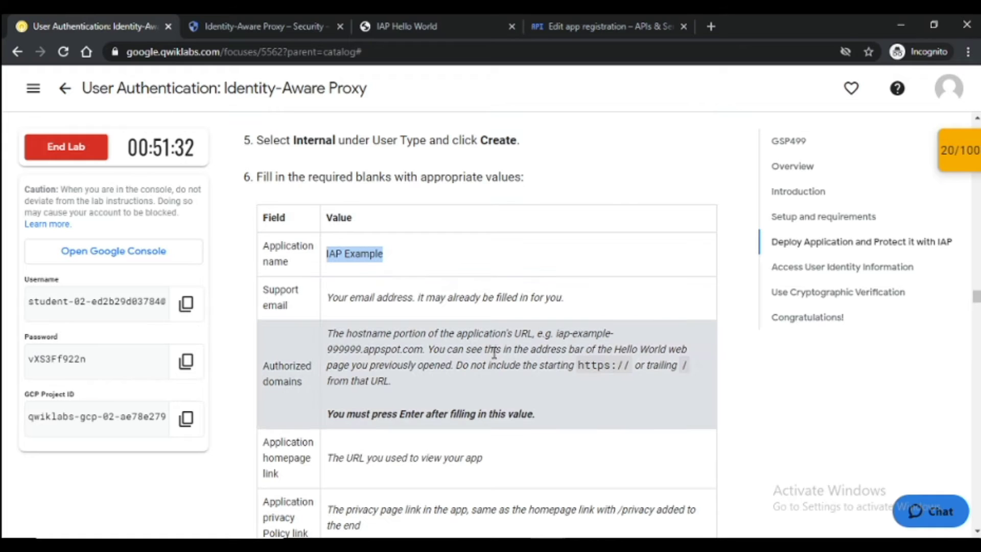
{"action": "scroll", "coordinate": [496, 352], "scroll_direction": "down", "scroll_amount": 1}
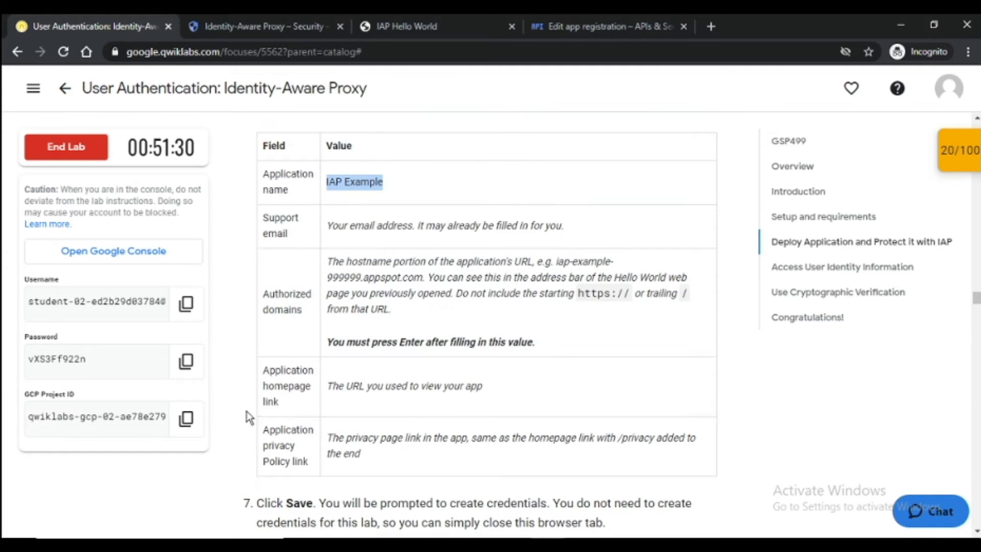
{"action": "left_click", "coordinate": [287, 20]}
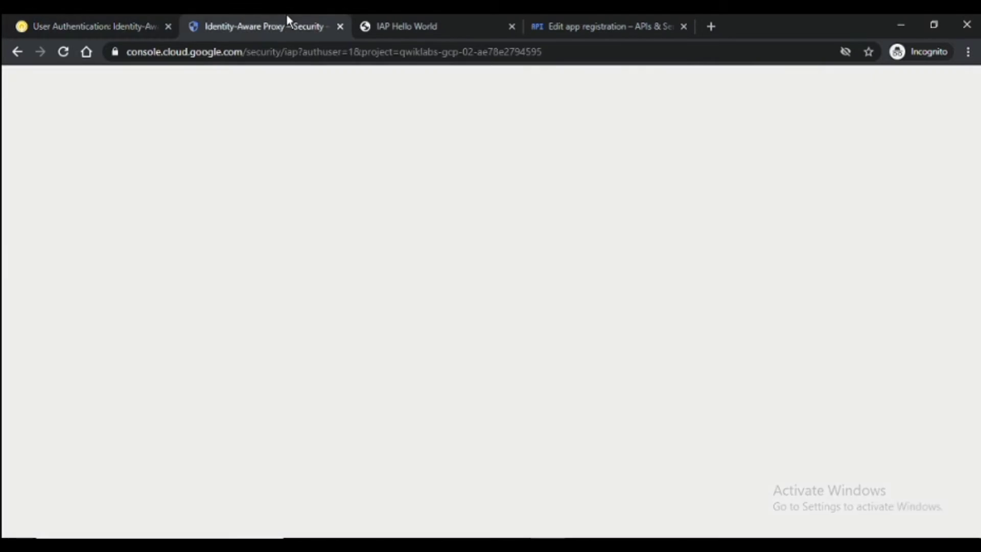
{"action": "left_click", "coordinate": [458, 15]}
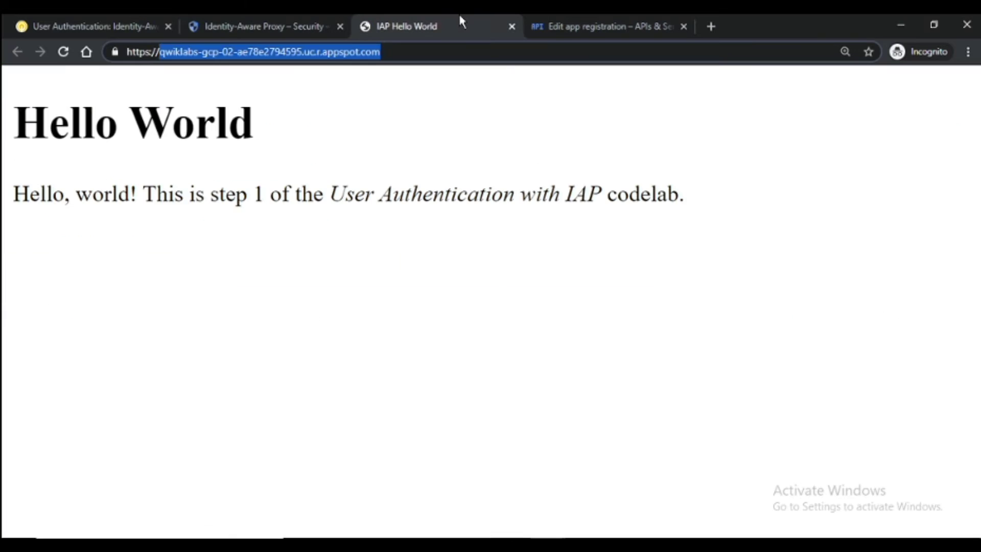
{"action": "triple_click", "coordinate": [433, 52]}
{"action": "key", "text": "ctrl+c"}
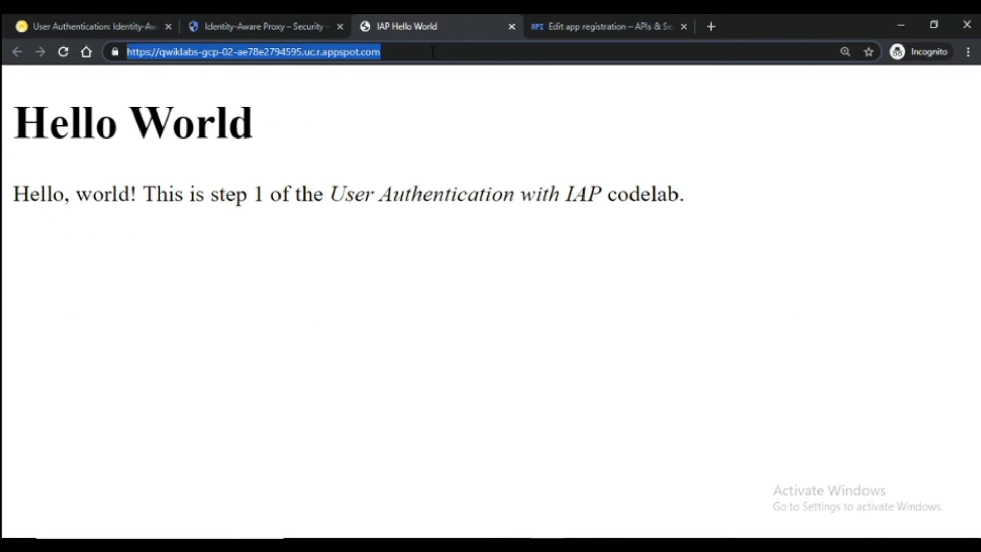
{"action": "left_click", "coordinate": [586, 25]}
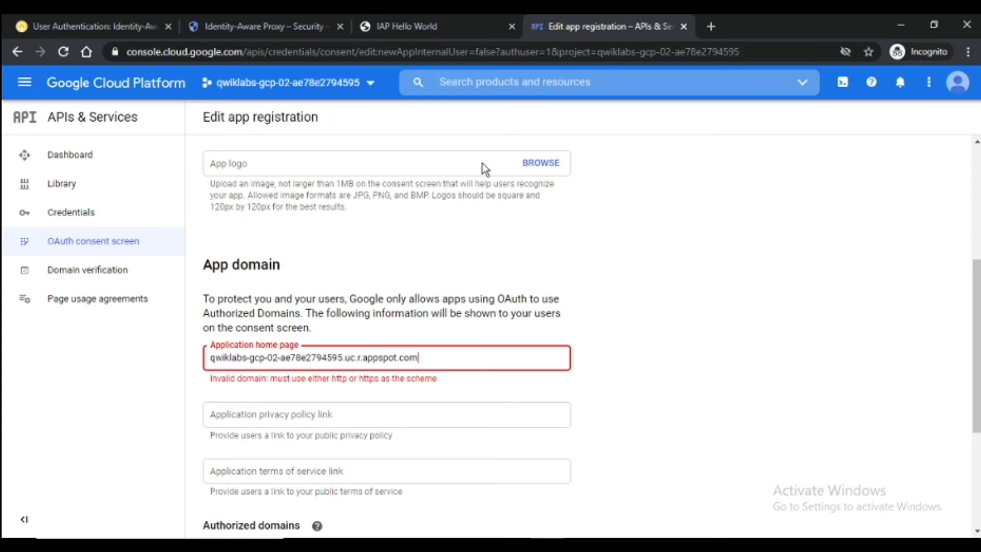
{"action": "triple_click", "coordinate": [372, 355]}
{"action": "key", "text": "ctrl+v"}
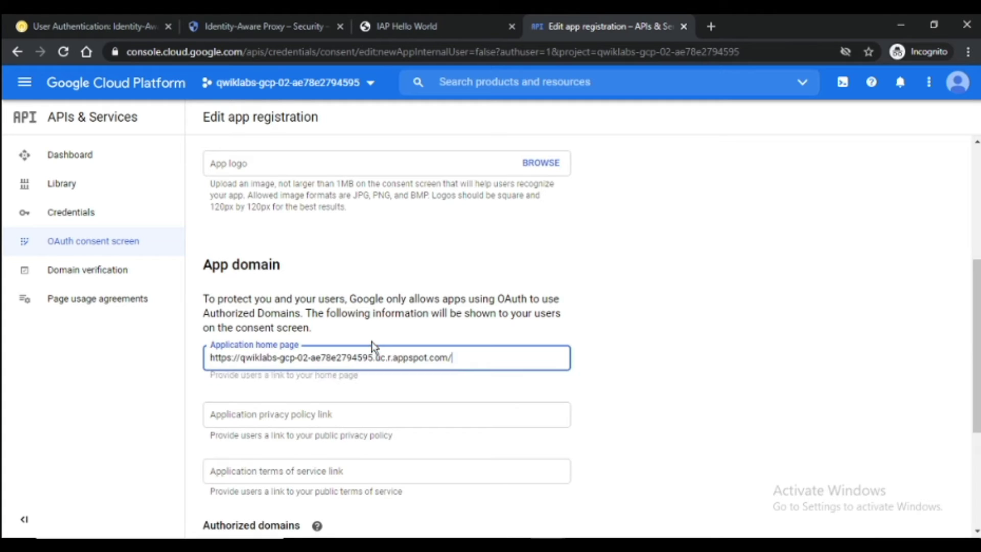
{"action": "left_click", "coordinate": [372, 415]}
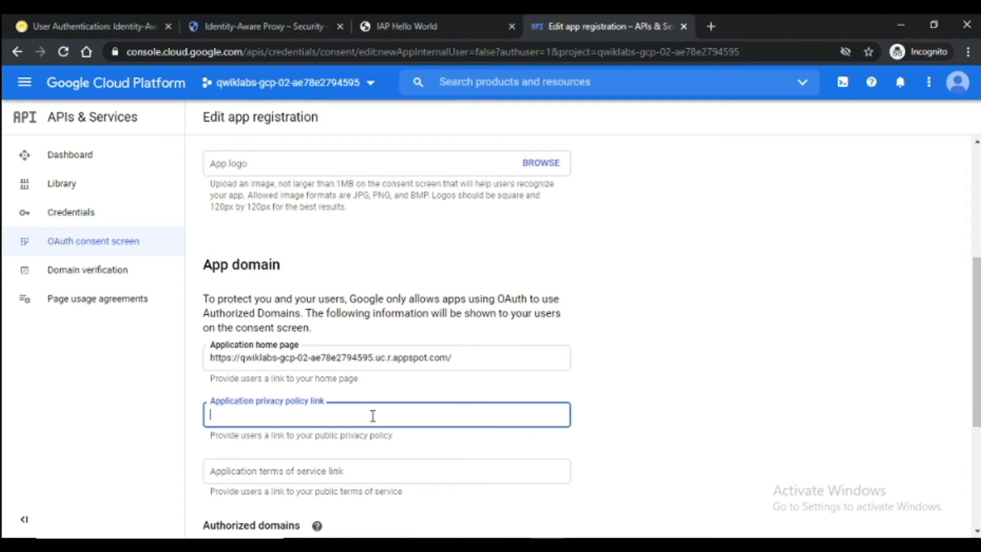
{"action": "key", "text": "ctrl+v"}
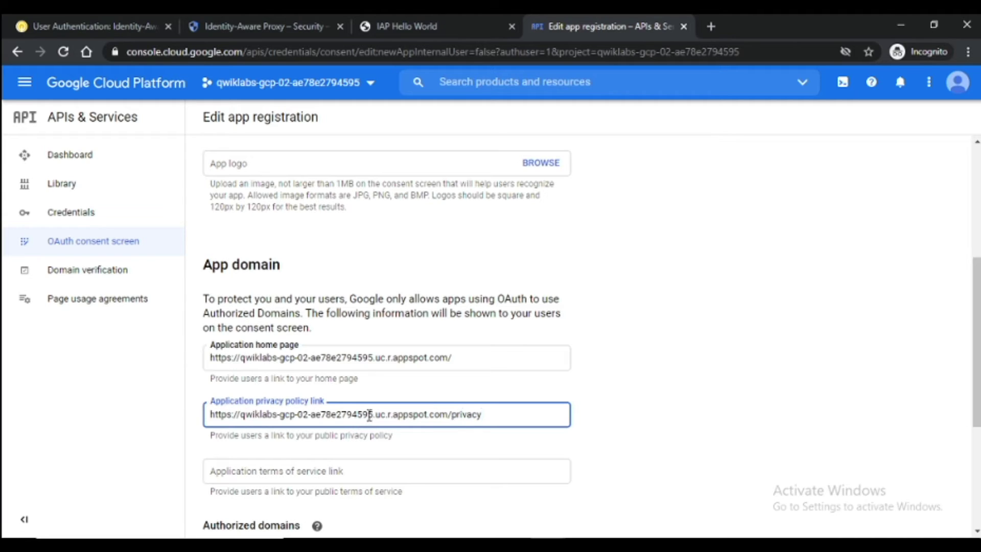
{"action": "left_click", "coordinate": [87, 26]}
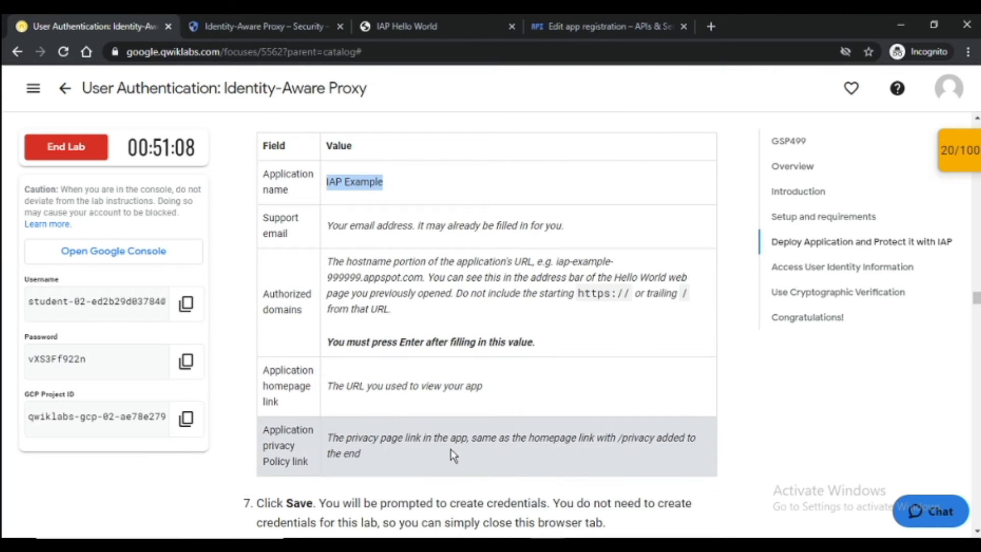
{"action": "left_click", "coordinate": [656, 438]}
{"action": "left_click_drag", "start_coordinate": [656, 439], "coordinate": [619, 438]}
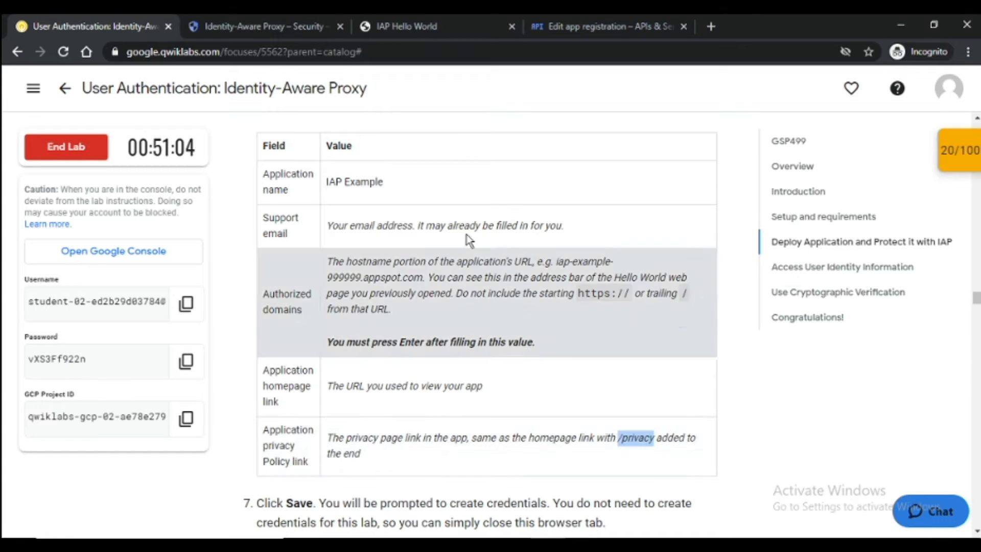
{"action": "left_click", "coordinate": [556, 20]}
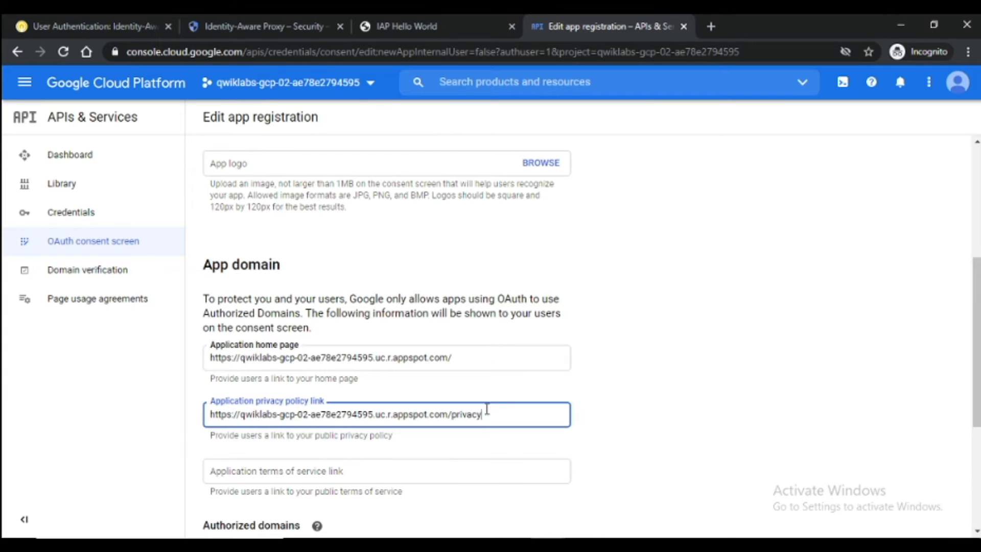
{"action": "left_click_drag", "start_coordinate": [482, 414], "coordinate": [450, 411]}
{"action": "left_click", "coordinate": [528, 407]}
- Review the App domain entries and add a blank entry under Authorized domains
{"action": "scroll", "coordinate": [529, 409], "scroll_direction": "down", "scroll_amount": 2}
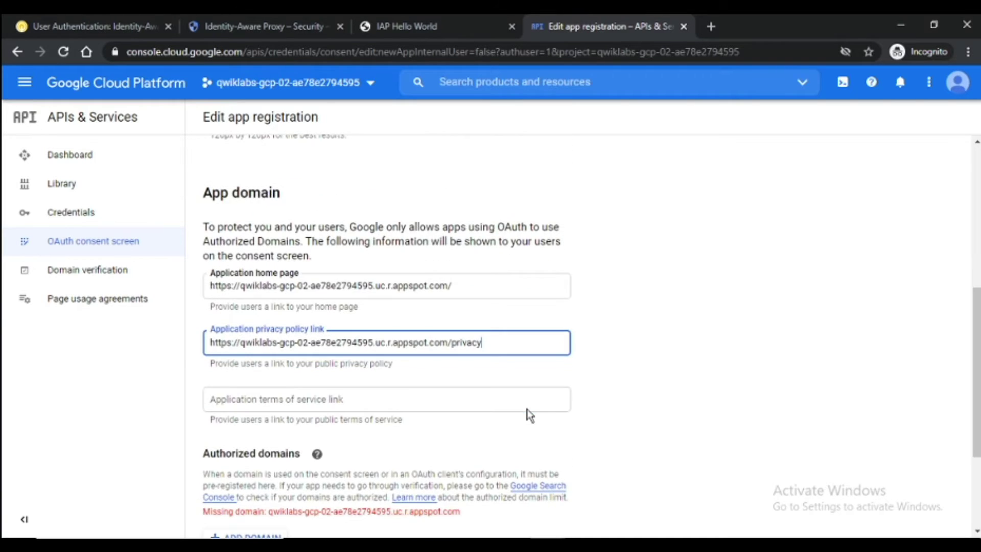
{"action": "scroll", "coordinate": [422, 381], "scroll_direction": "down", "scroll_amount": 2}
{"action": "scroll", "coordinate": [421, 384], "scroll_direction": "down", "scroll_amount": 2}
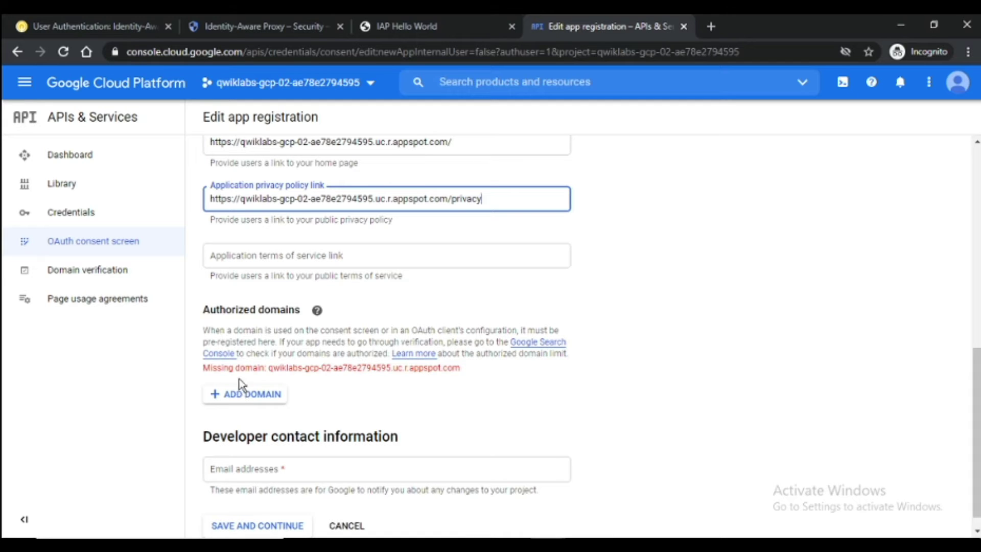
{"action": "scroll", "coordinate": [423, 403], "scroll_direction": "up", "scroll_amount": 10}
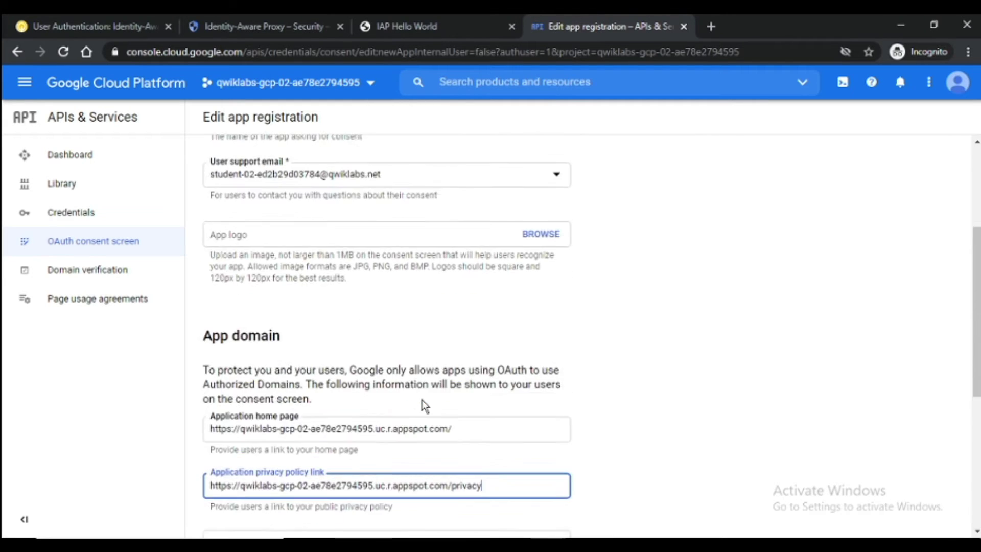
{"action": "scroll", "coordinate": [422, 399], "scroll_direction": "down", "scroll_amount": 5}
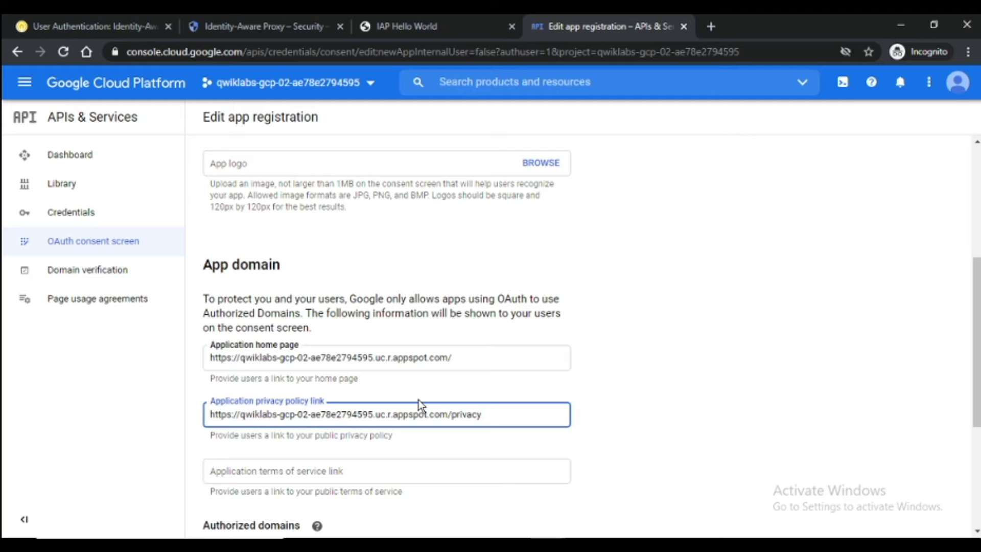
{"action": "scroll", "coordinate": [419, 405], "scroll_direction": "down", "scroll_amount": 3}
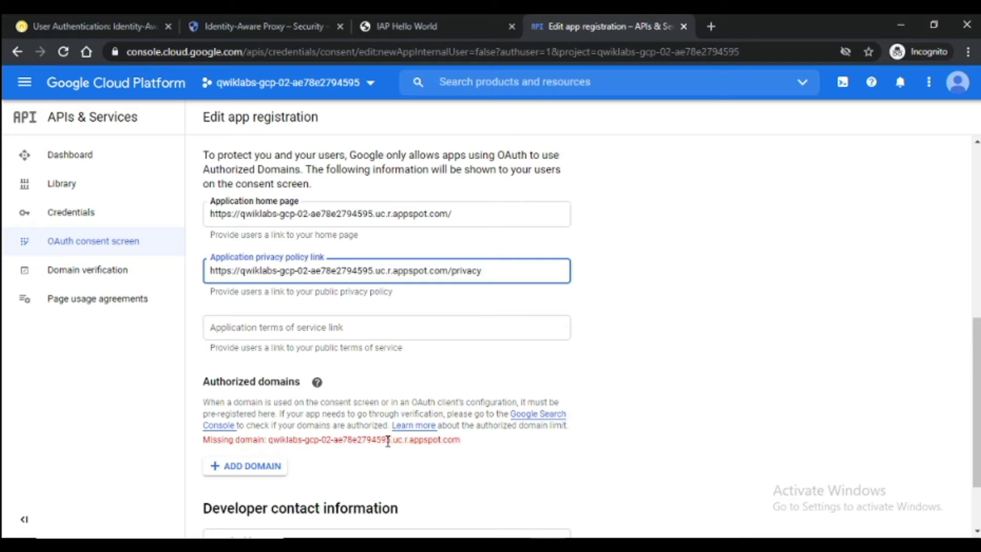
{"action": "scroll", "coordinate": [449, 447], "scroll_direction": "down", "scroll_amount": 2}
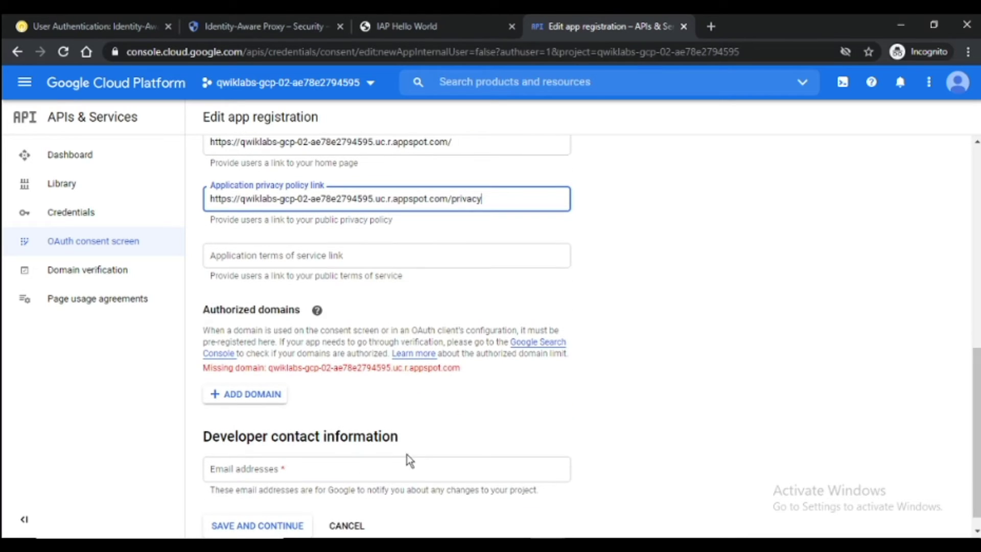
{"action": "left_click", "coordinate": [264, 401]}
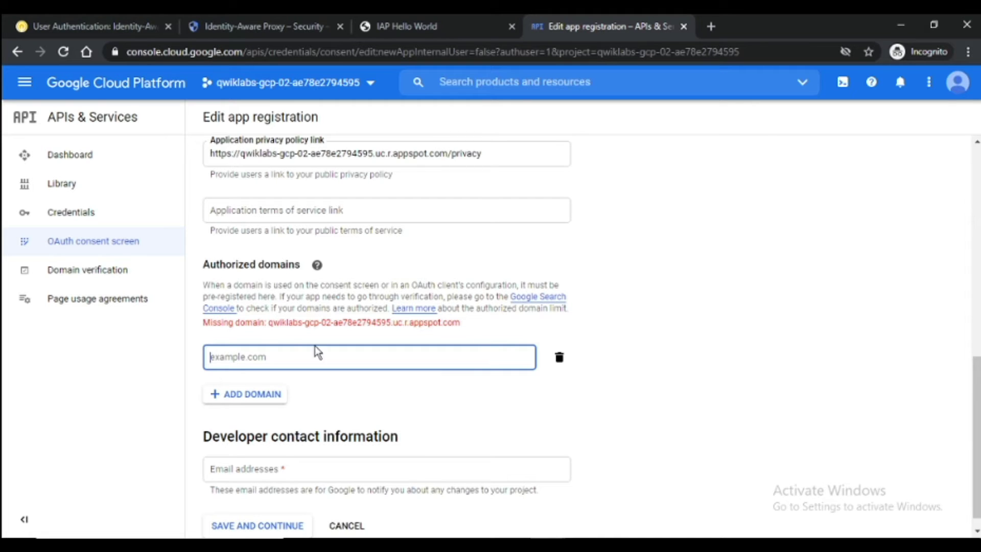
{"action": "left_click", "coordinate": [439, 12]}
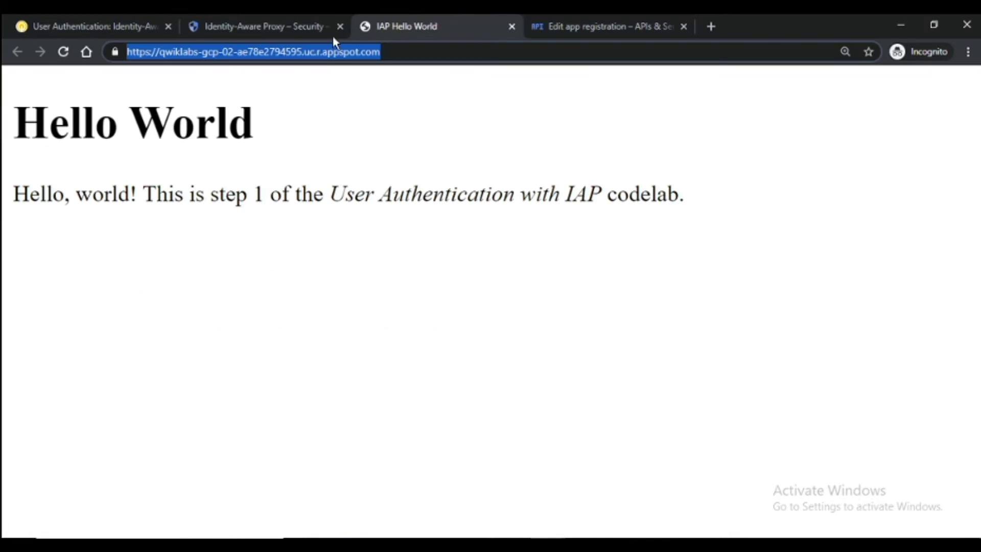
{"action": "left_click", "coordinate": [238, 52]}
{"action": "left_click_drag", "start_coordinate": [160, 51], "coordinate": [463, 33]}
{"action": "key", "text": "ctrl+c"}
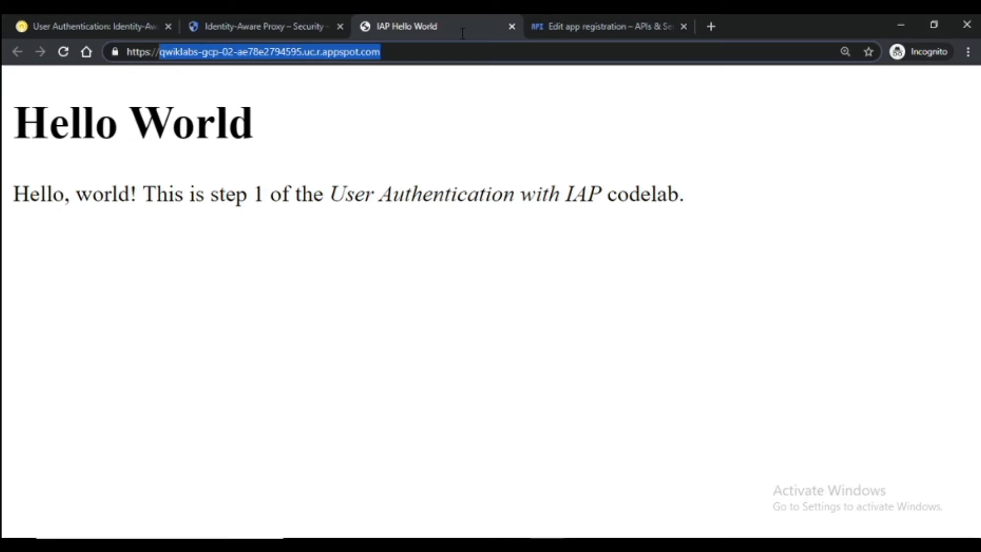
{"action": "left_click", "coordinate": [276, 12]}
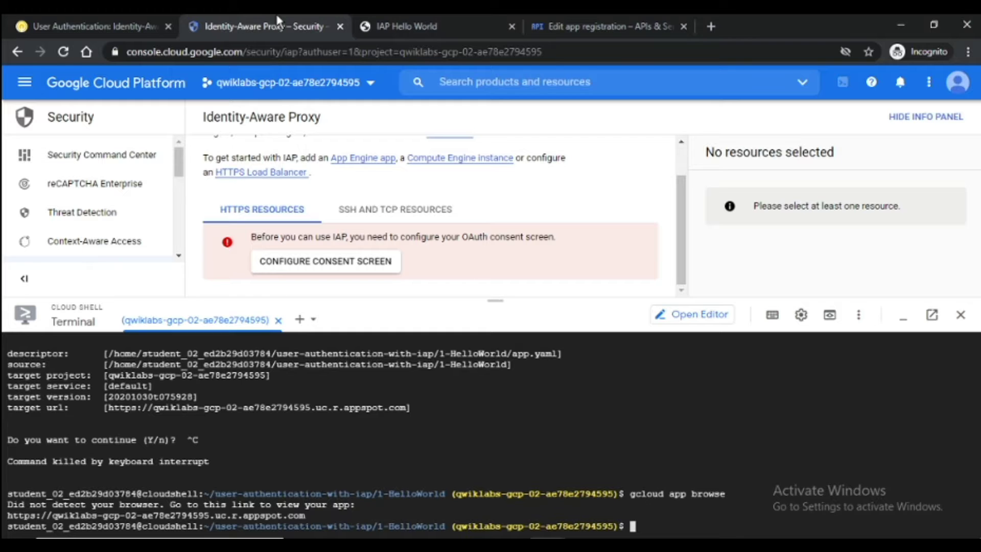
{"action": "left_click", "coordinate": [424, 18]}
{"action": "left_click", "coordinate": [548, 18]}
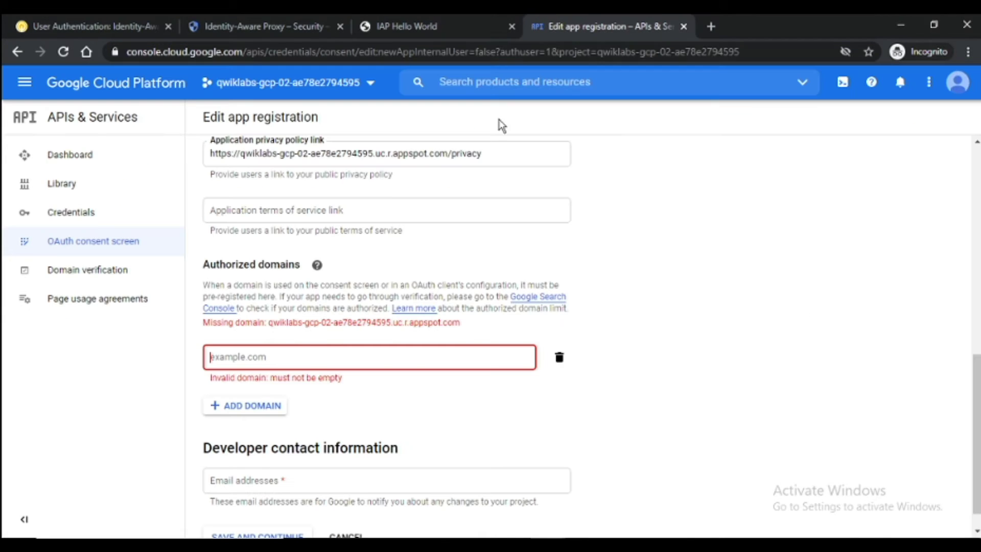
{"action": "key", "text": "ctrl+v"}
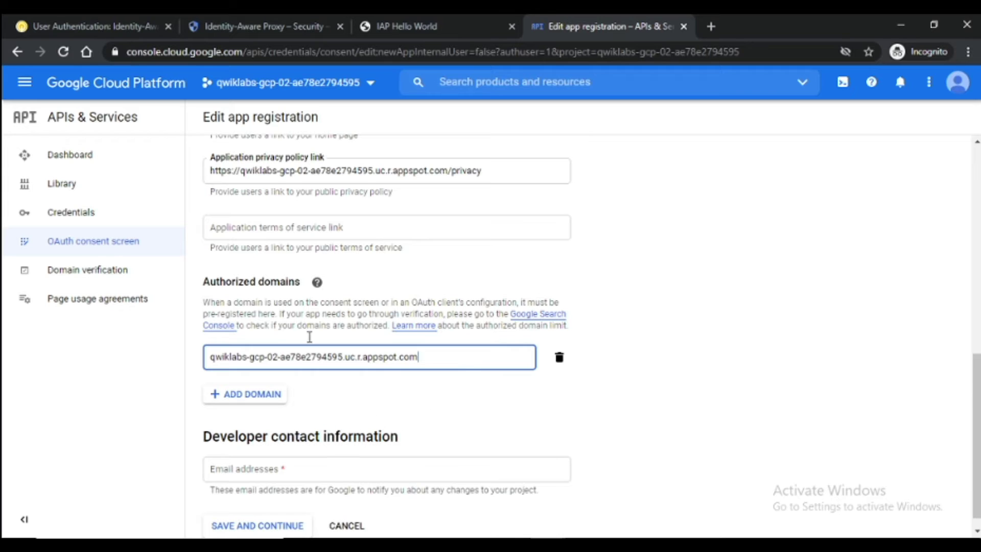
- Check the app name, support email, home page, privacy policy link and authorized domain against the lab's table of required values
{"action": "left_click", "coordinate": [113, 19]}
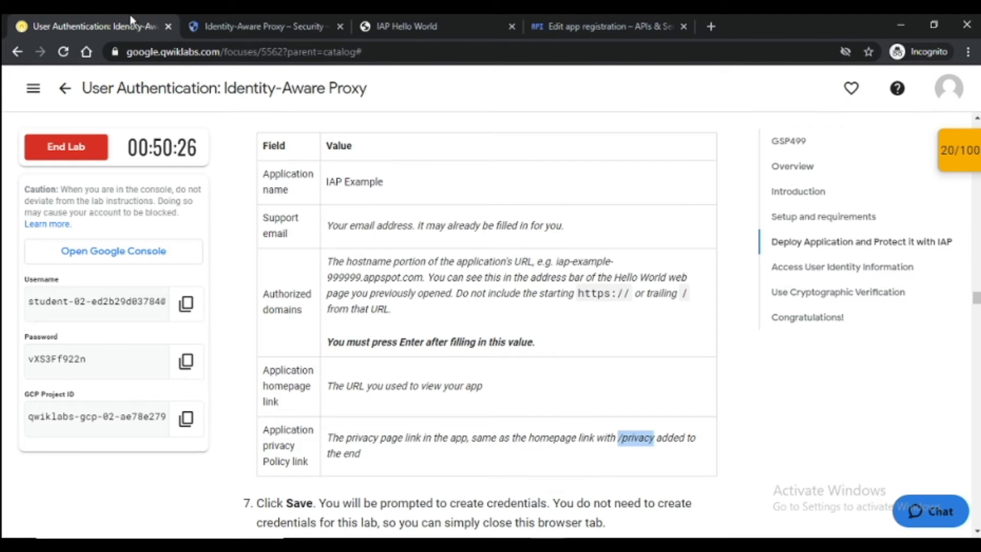
{"action": "left_click", "coordinate": [291, 23]}
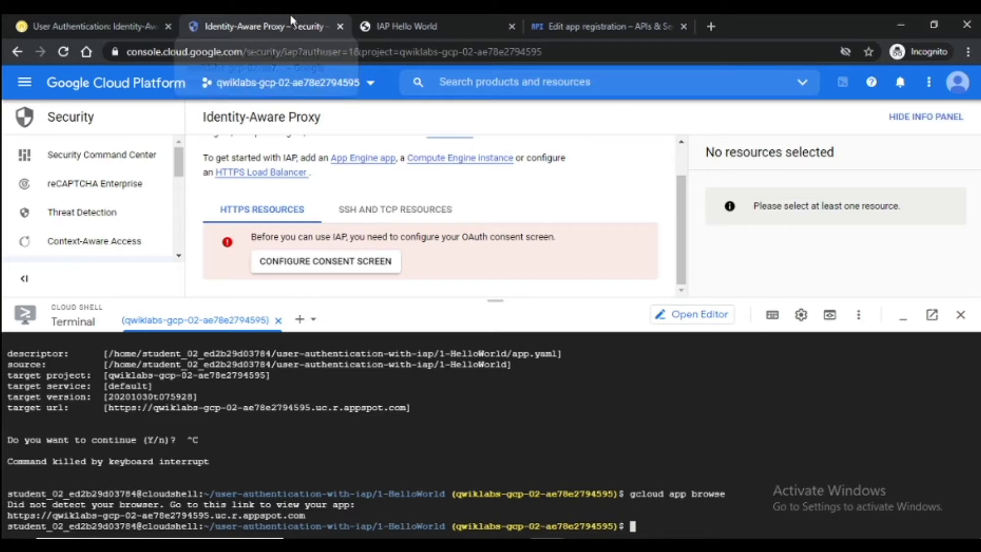
{"action": "left_click", "coordinate": [605, 23]}
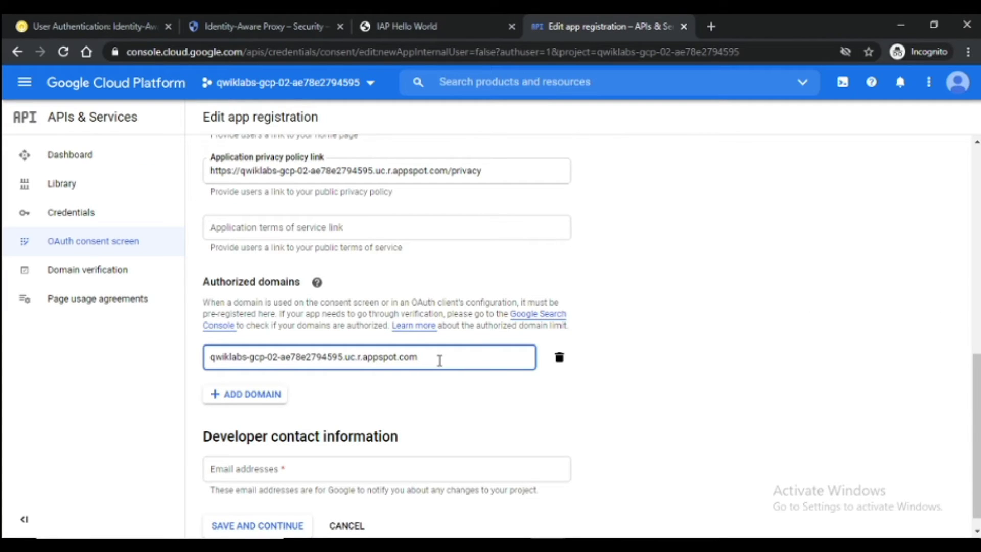
{"action": "scroll", "coordinate": [467, 335], "scroll_direction": "up", "scroll_amount": 4}
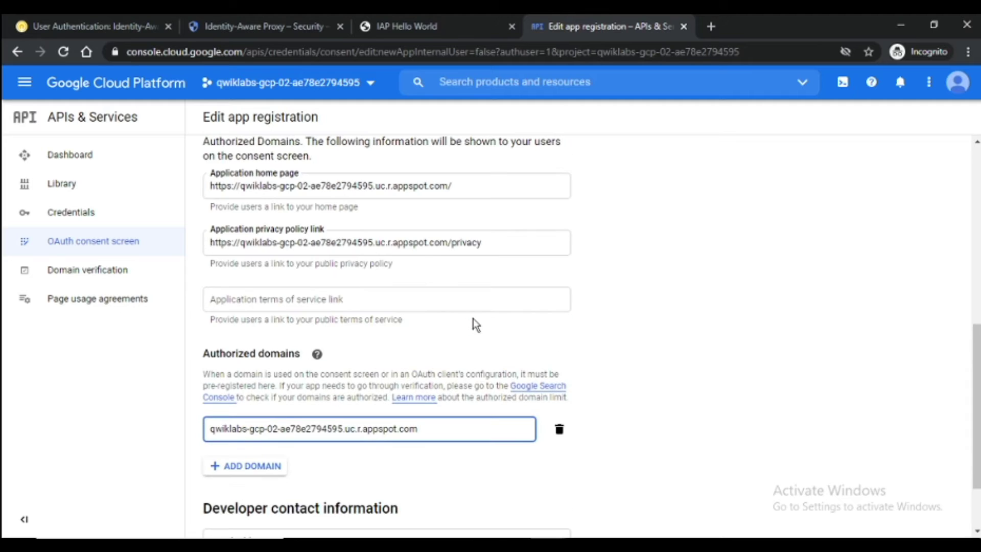
{"action": "scroll", "coordinate": [472, 305], "scroll_direction": "up", "scroll_amount": 5}
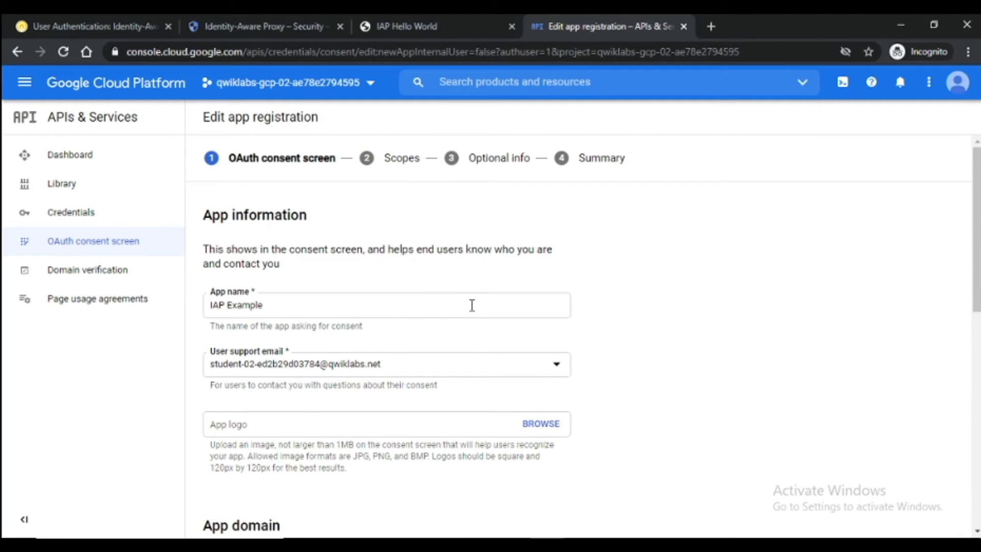
{"action": "scroll", "coordinate": [472, 305], "scroll_direction": "down", "scroll_amount": 9}
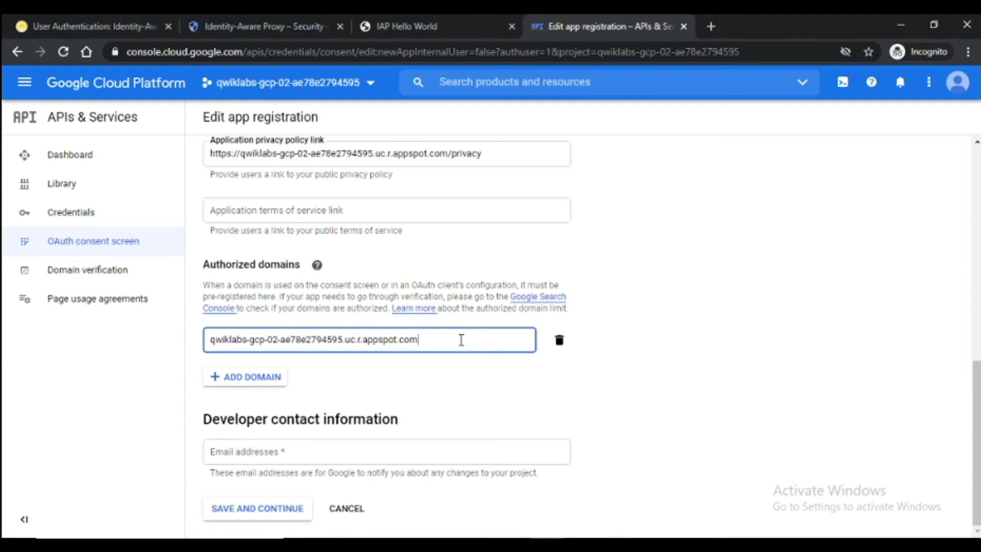
{"action": "scroll", "coordinate": [460, 339], "scroll_direction": "up", "scroll_amount": 5}
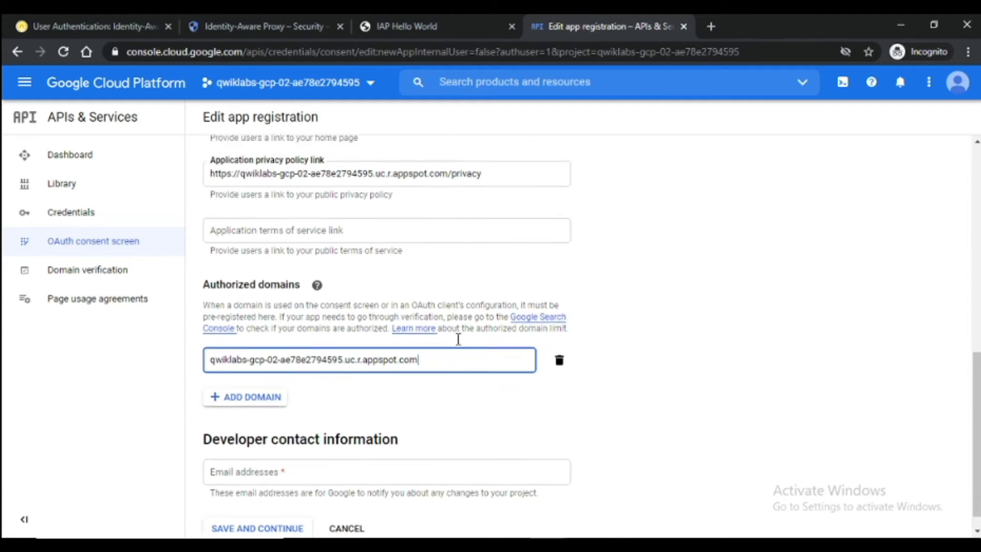
{"action": "scroll", "coordinate": [456, 339], "scroll_direction": "down", "scroll_amount": 2}
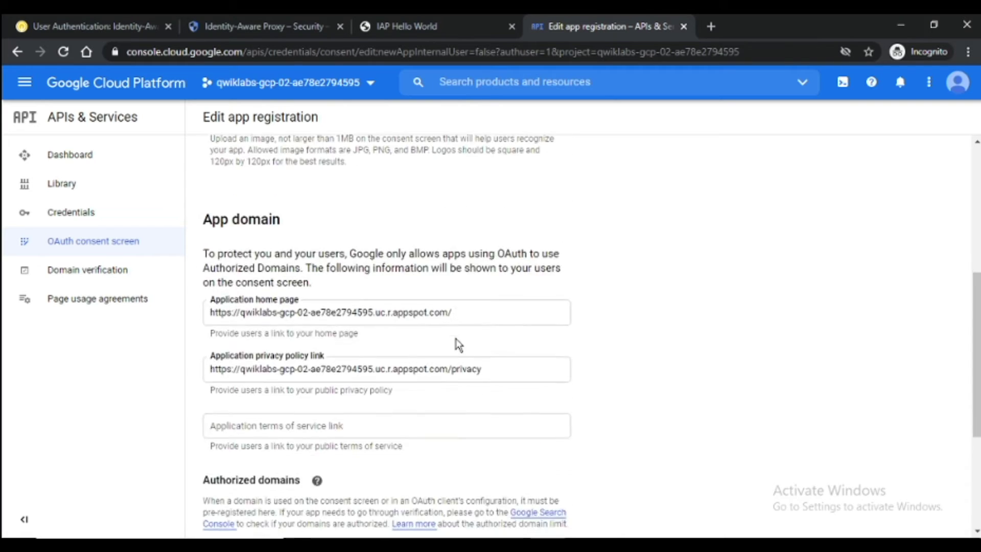
{"action": "scroll", "coordinate": [456, 337], "scroll_direction": "up", "scroll_amount": 3}
{"action": "scroll", "coordinate": [458, 344], "scroll_direction": "down", "scroll_amount": 7}
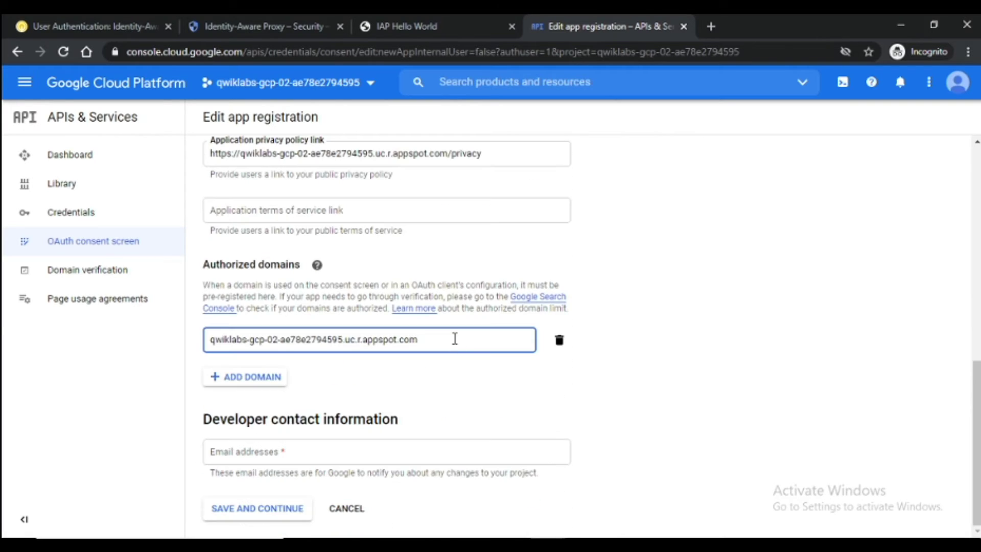
{"action": "left_click", "coordinate": [371, 387]}
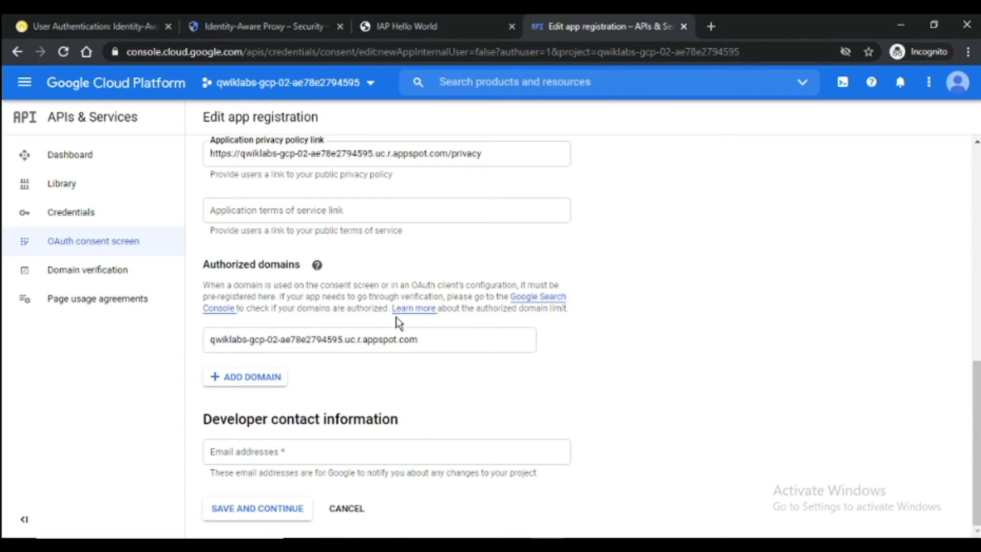
- Read the lab's authorized domain requirements and Save instruction, and check the authorized domain entered in the app registration against them
{"action": "left_click", "coordinate": [444, 338]}
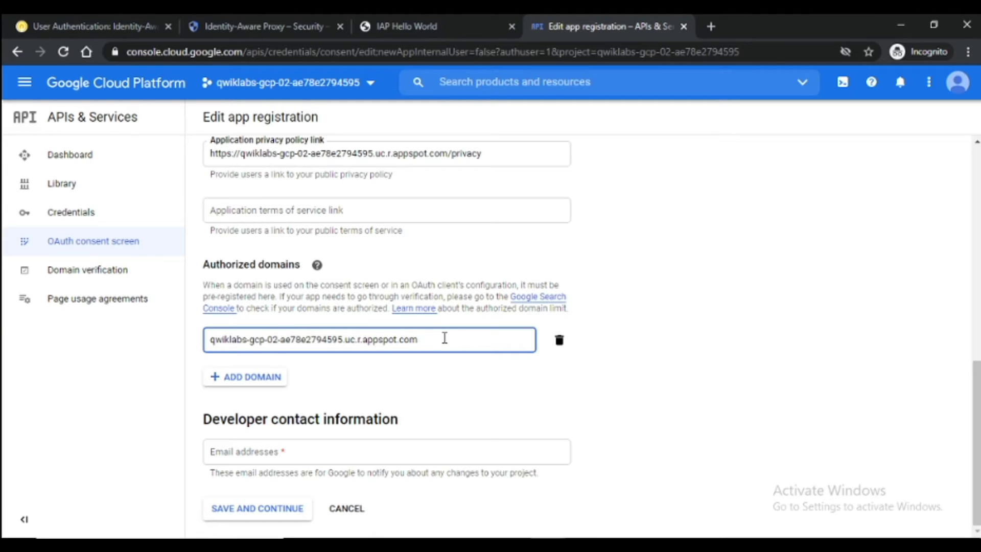
{"action": "left_click", "coordinate": [53, 20]}
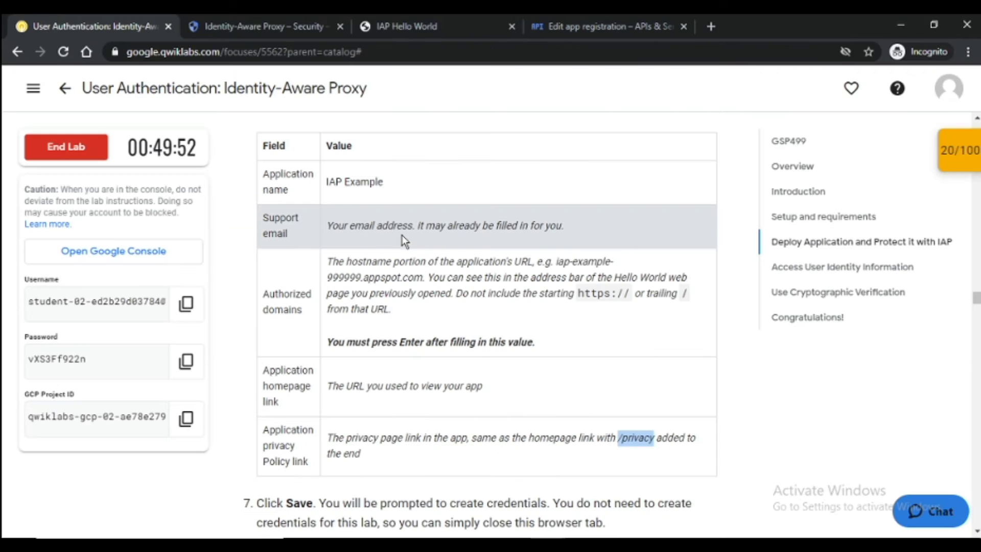
{"action": "scroll", "coordinate": [402, 237], "scroll_direction": "down", "scroll_amount": 3}
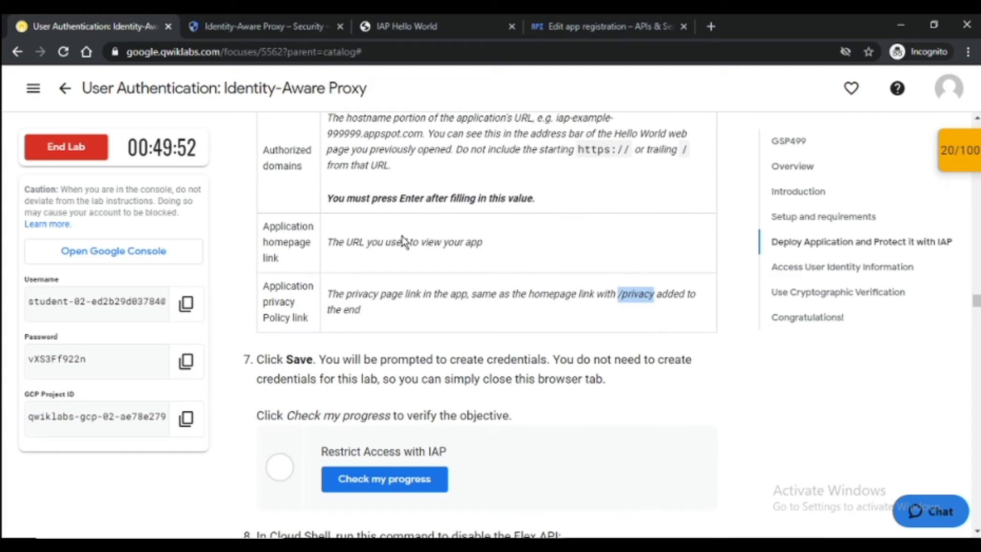
{"action": "left_click", "coordinate": [601, 22]}
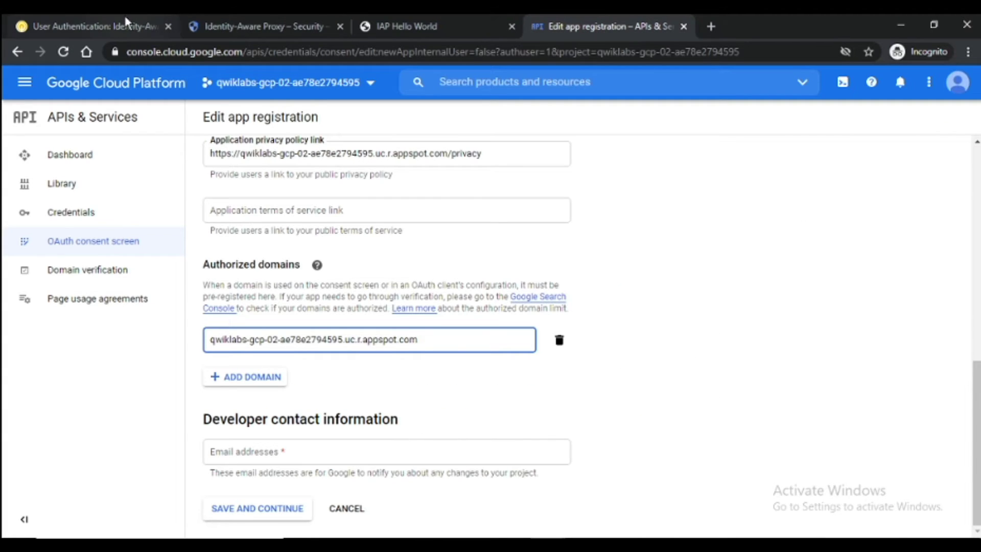
{"action": "triple_click", "coordinate": [356, 344]}
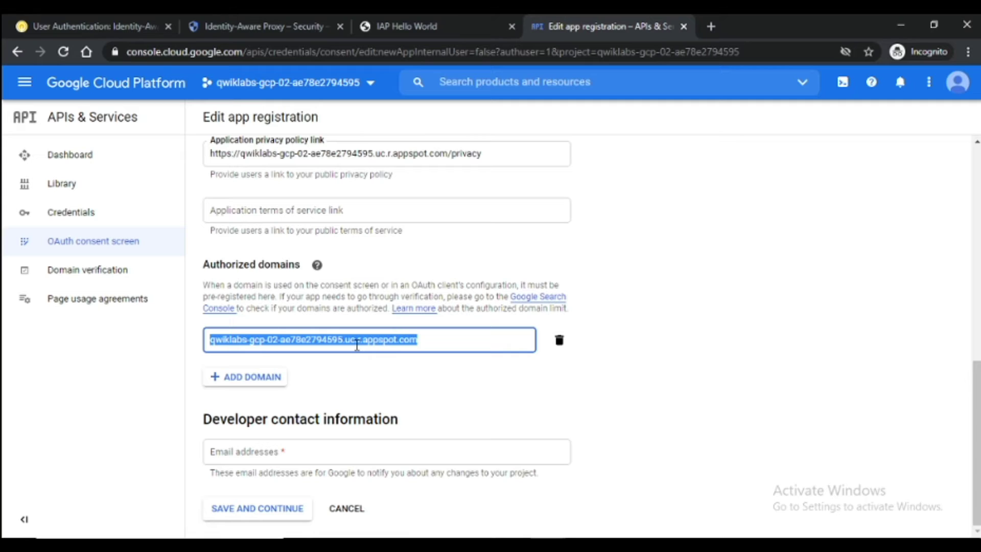
- Try to save the OAuth consent screen settings and look through the form for required fields that are missing
{"action": "left_click", "coordinate": [290, 508]}
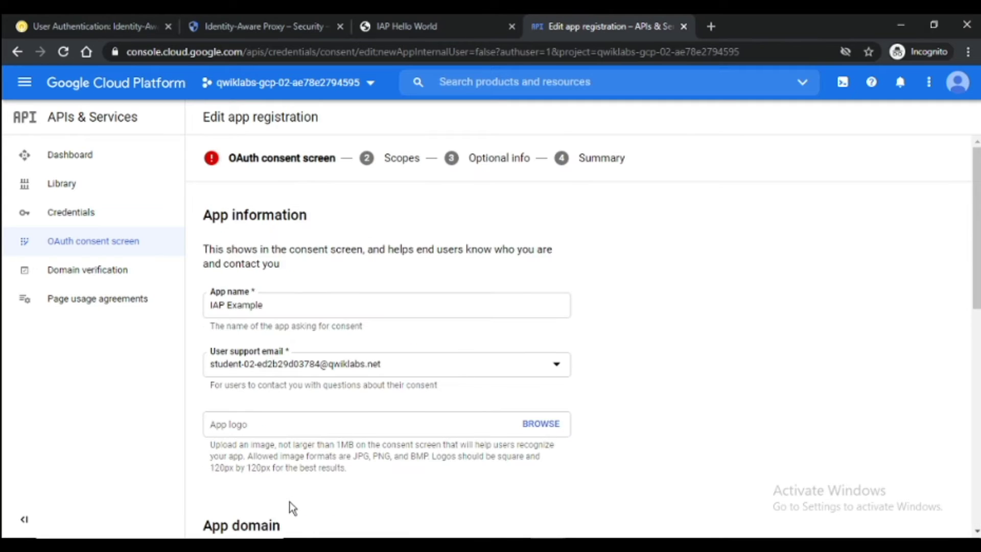
{"action": "scroll", "coordinate": [403, 344], "scroll_direction": "down", "scroll_amount": 3}
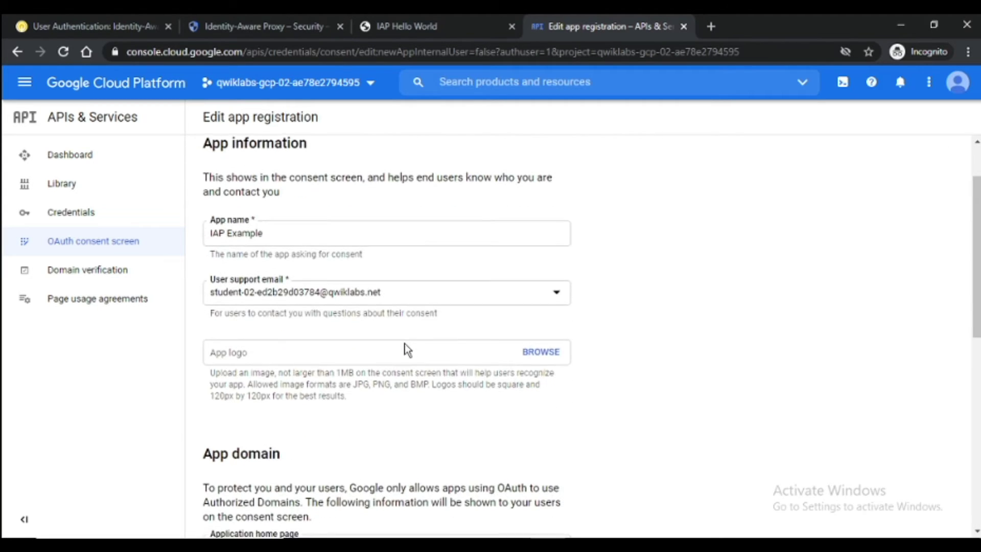
{"action": "scroll", "coordinate": [406, 344], "scroll_direction": "down", "scroll_amount": 4}
{"action": "scroll", "coordinate": [403, 346], "scroll_direction": "up", "scroll_amount": 6}
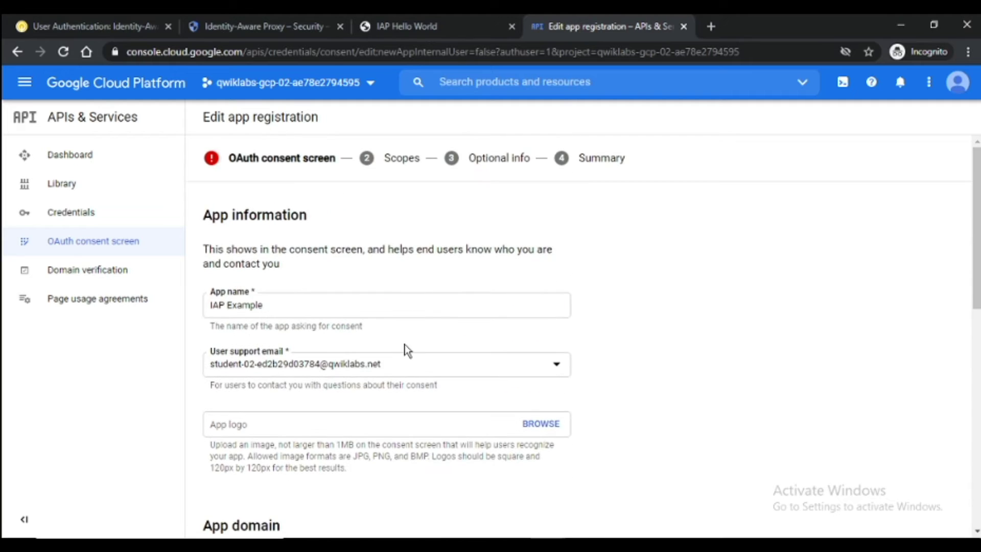
{"action": "scroll", "coordinate": [403, 346], "scroll_direction": "down", "scroll_amount": 7}
{"action": "scroll", "coordinate": [408, 350], "scroll_direction": "down", "scroll_amount": 4}
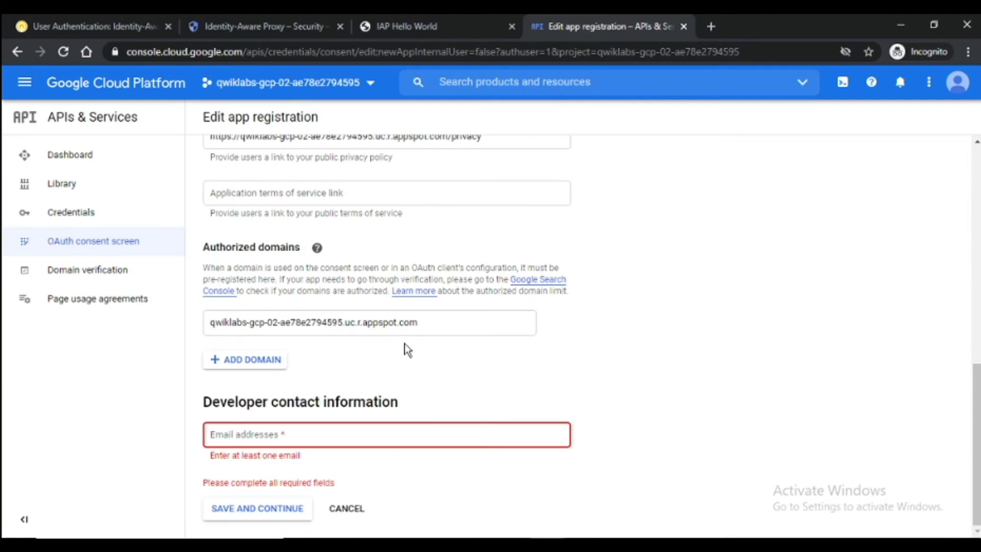
- Copy the lab's student username into the developer contact email addresses, and save the OAuth consent screen settings to continue to Scopes
{"action": "left_click", "coordinate": [383, 428]}
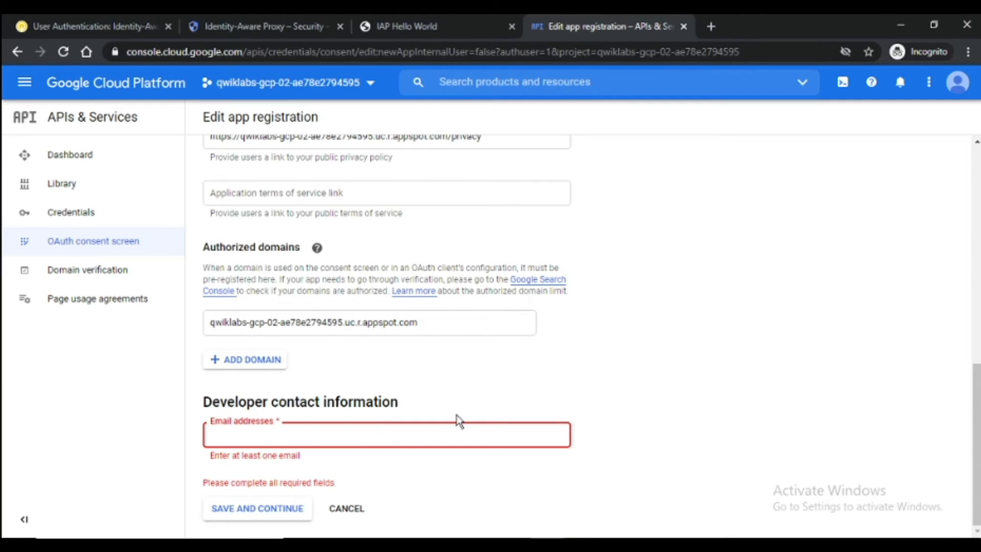
{"action": "left_click", "coordinate": [37, 21]}
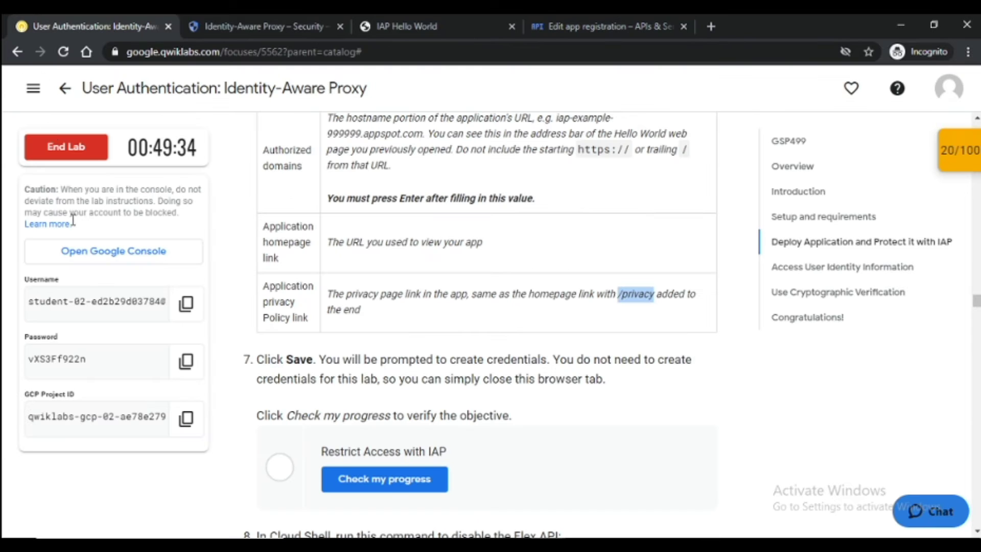
{"action": "left_click", "coordinate": [186, 307]}
{"action": "left_click", "coordinate": [559, 21]}
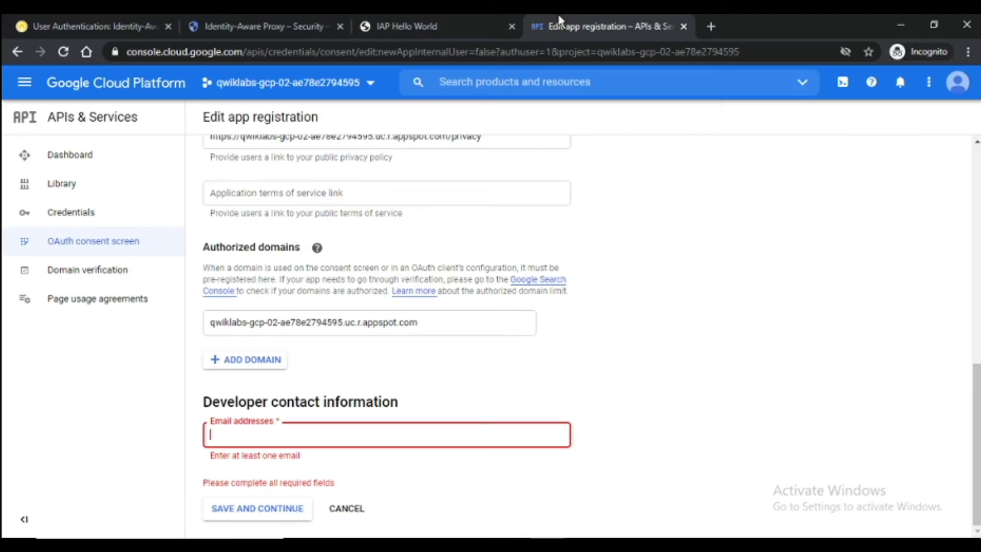
{"action": "key", "text": "ctrl+v"}
{"action": "left_click", "coordinate": [284, 507]}
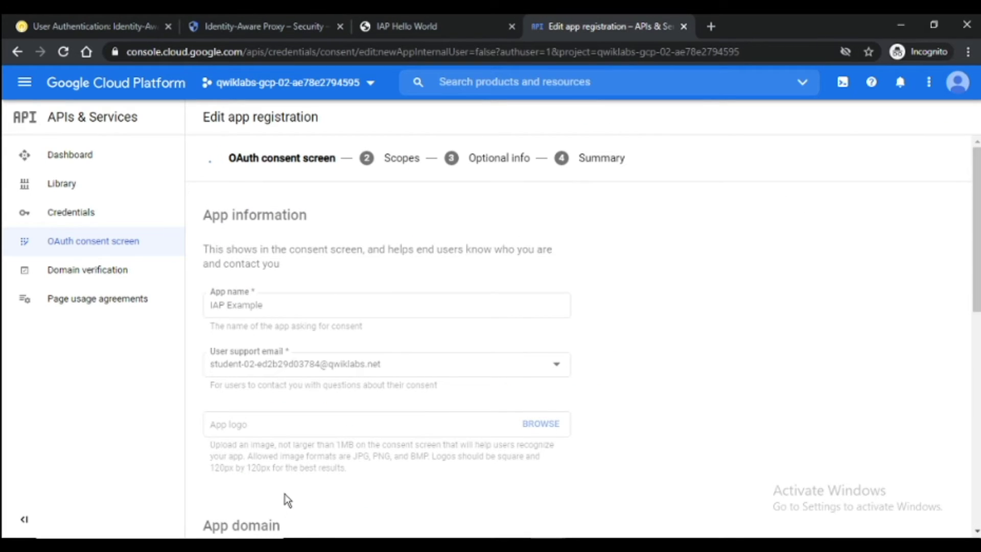
- Review the Scopes page and reread the lab's instructions on the consent screen, the Save step and disabling the Flex API
{"action": "scroll", "coordinate": [397, 378], "scroll_direction": "down", "scroll_amount": 6}
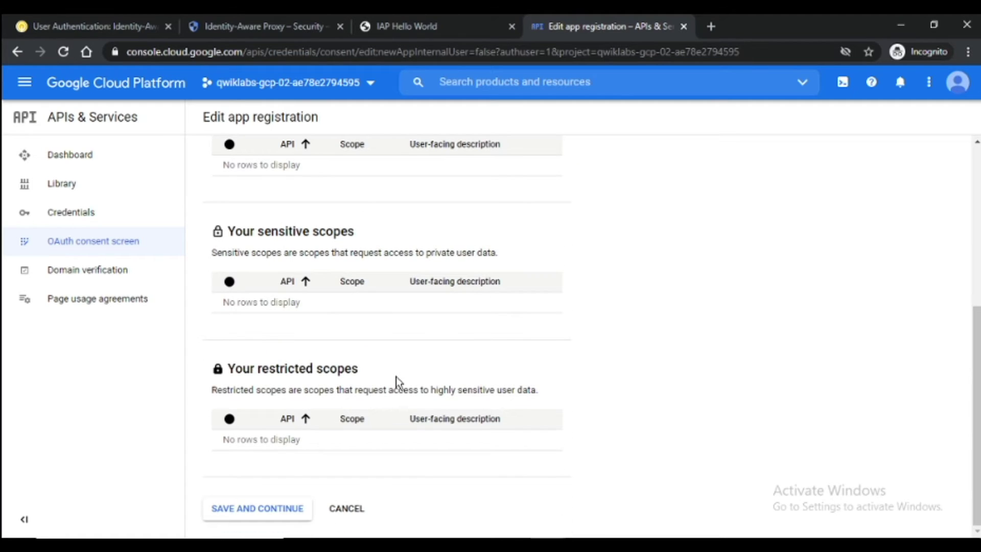
{"action": "left_click", "coordinate": [99, 12]}
{"action": "scroll", "coordinate": [518, 324], "scroll_direction": "down", "scroll_amount": 5}
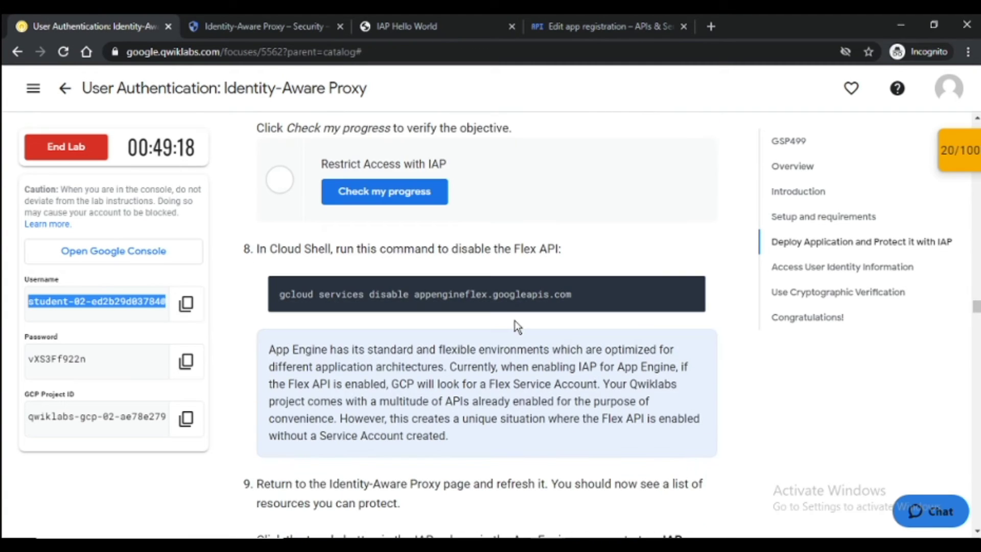
{"action": "scroll", "coordinate": [517, 326], "scroll_direction": "up", "scroll_amount": 4}
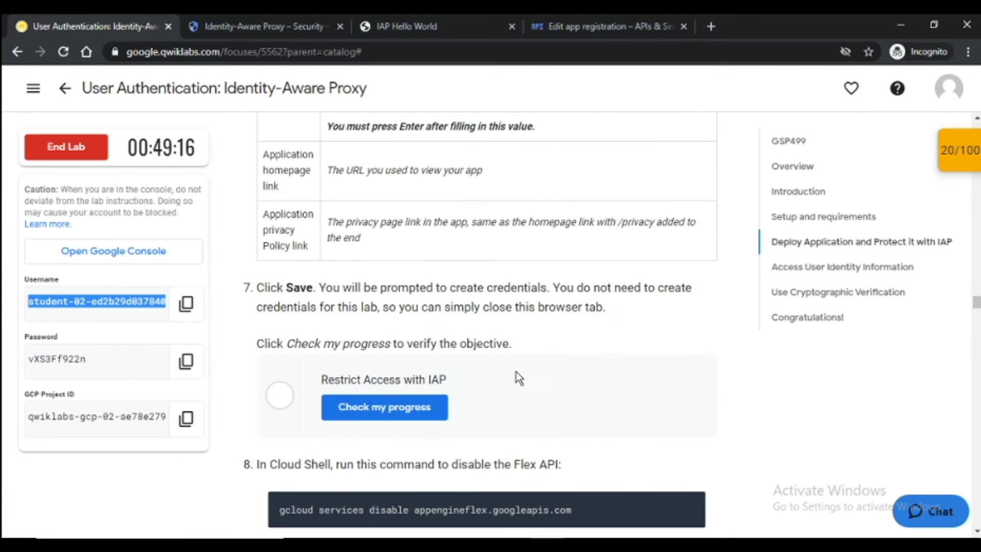
{"action": "scroll", "coordinate": [516, 376], "scroll_direction": "up", "scroll_amount": 10}
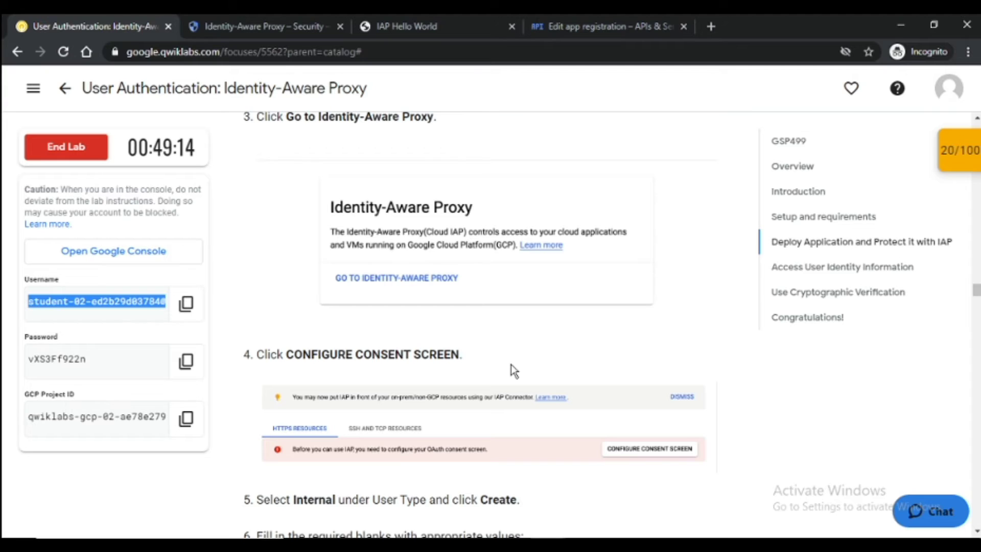
{"action": "scroll", "coordinate": [511, 364], "scroll_direction": "down", "scroll_amount": 1}
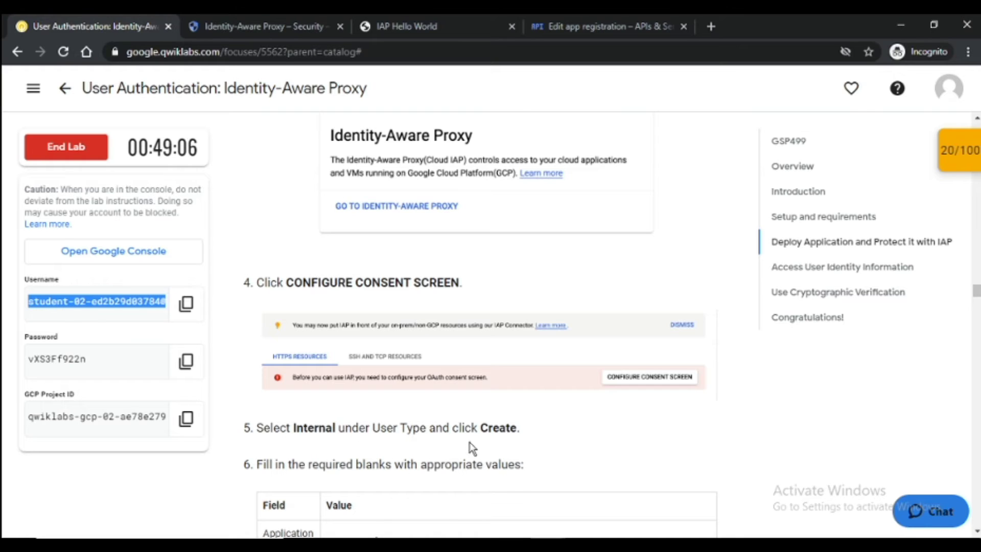
- Leave the scopes page without saving, go back to the OAuth consent screen overview and open the APIs & Services dashboard
{"action": "left_click", "coordinate": [647, 23]}
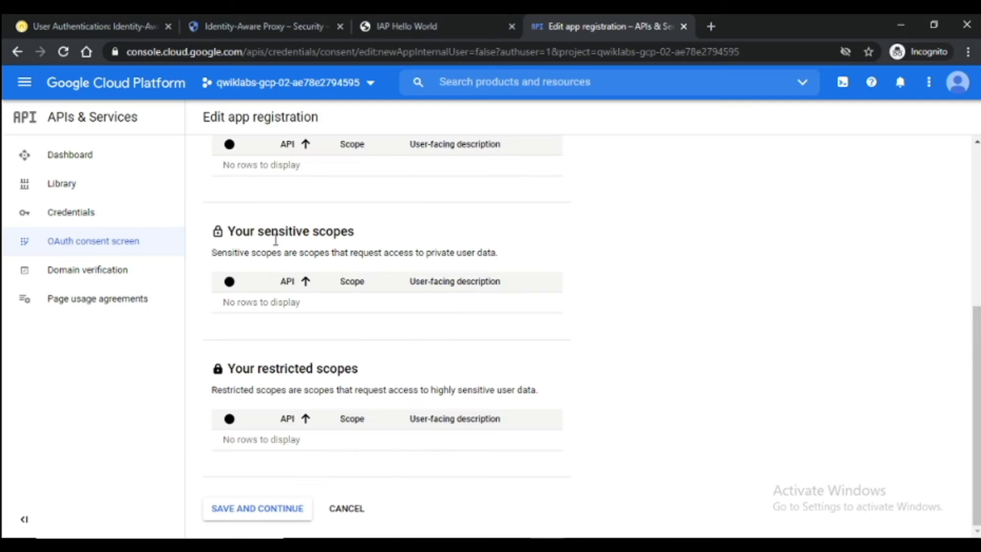
{"action": "scroll", "coordinate": [245, 266], "scroll_direction": "up", "scroll_amount": 4}
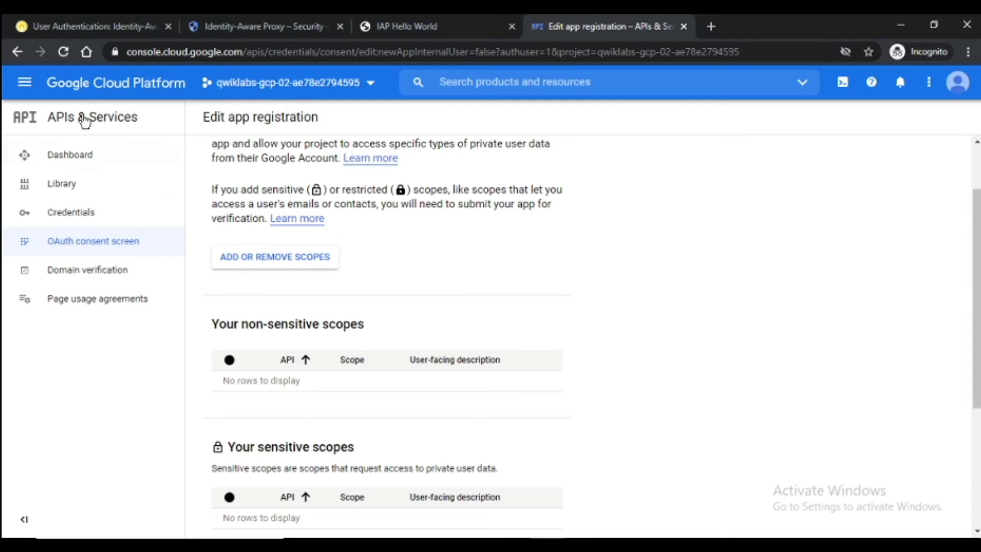
{"action": "left_click", "coordinate": [16, 55]}
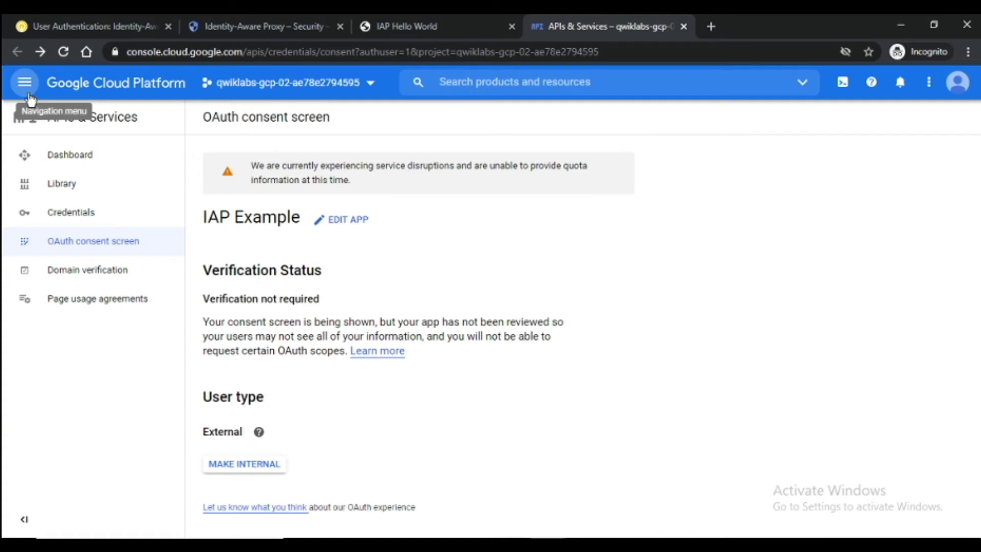
{"action": "left_click", "coordinate": [122, 161]}
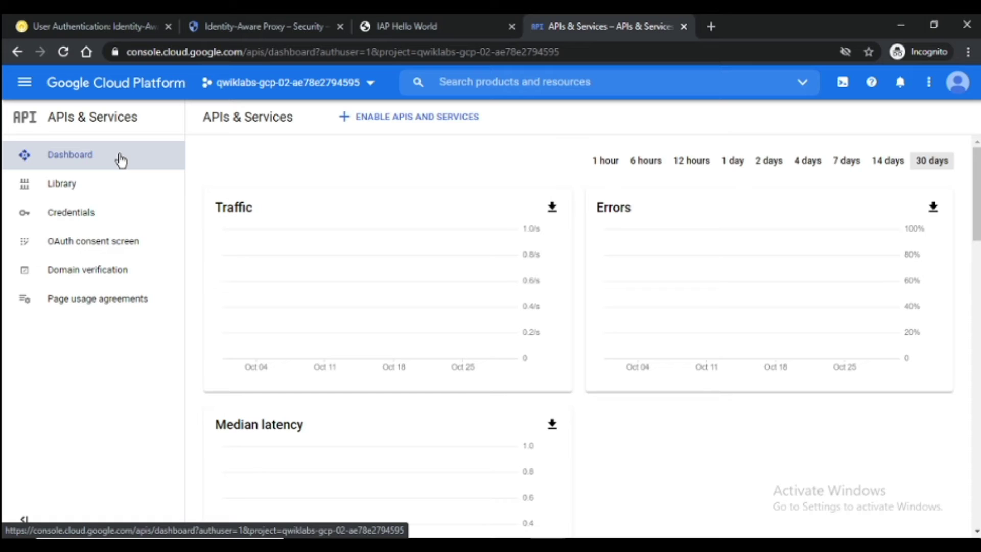
- Reread the lab's steps on enabling the Identity-Aware Proxy API, going to Identity-Aware Proxy and configuring the consent screen with user type Internal
{"action": "left_click", "coordinate": [79, 18]}
{"action": "scroll", "coordinate": [491, 235], "scroll_direction": "up", "scroll_amount": 5}
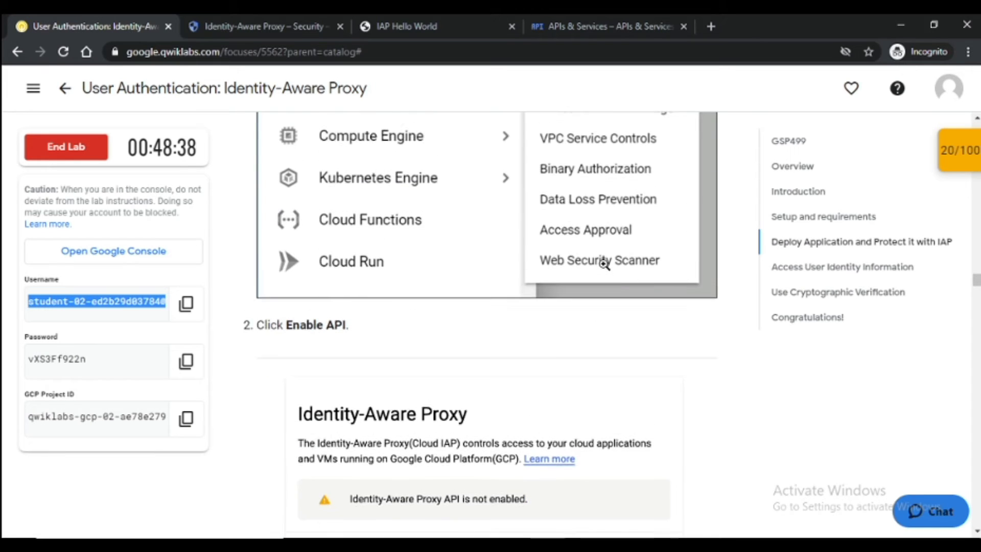
{"action": "scroll", "coordinate": [604, 264], "scroll_direction": "up", "scroll_amount": 2}
{"action": "scroll", "coordinate": [604, 264], "scroll_direction": "down", "scroll_amount": 4}
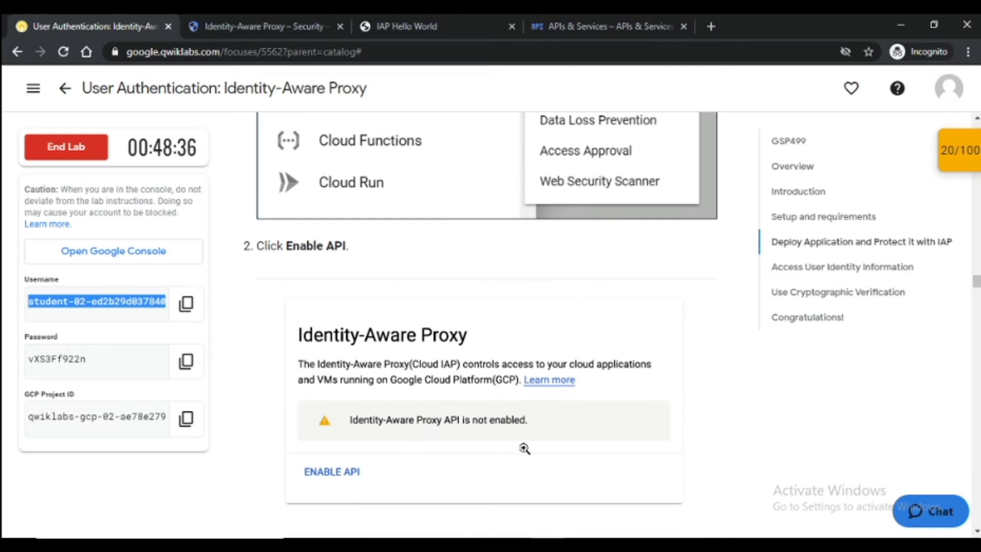
{"action": "scroll", "coordinate": [506, 330], "scroll_direction": "down", "scroll_amount": 4}
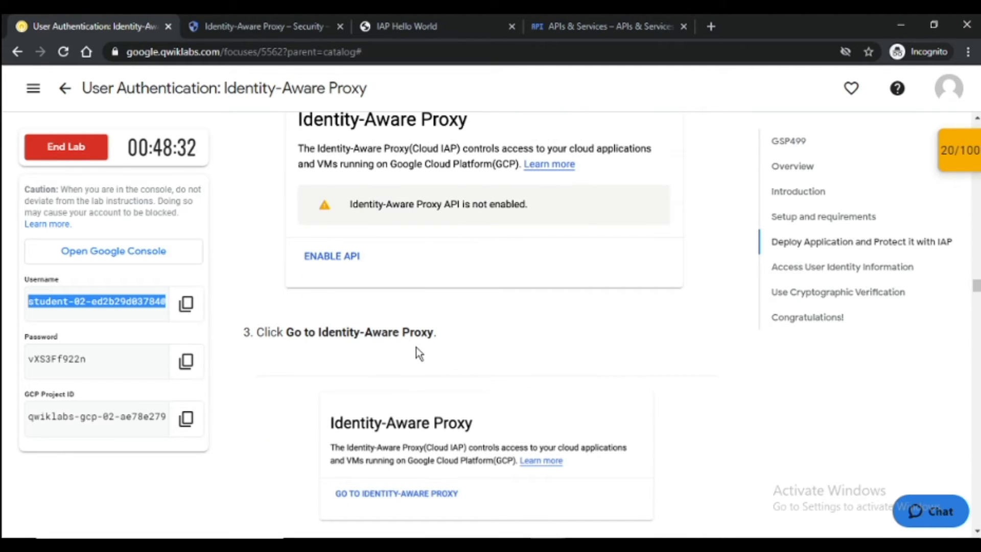
{"action": "scroll", "coordinate": [416, 352], "scroll_direction": "down", "scroll_amount": 1}
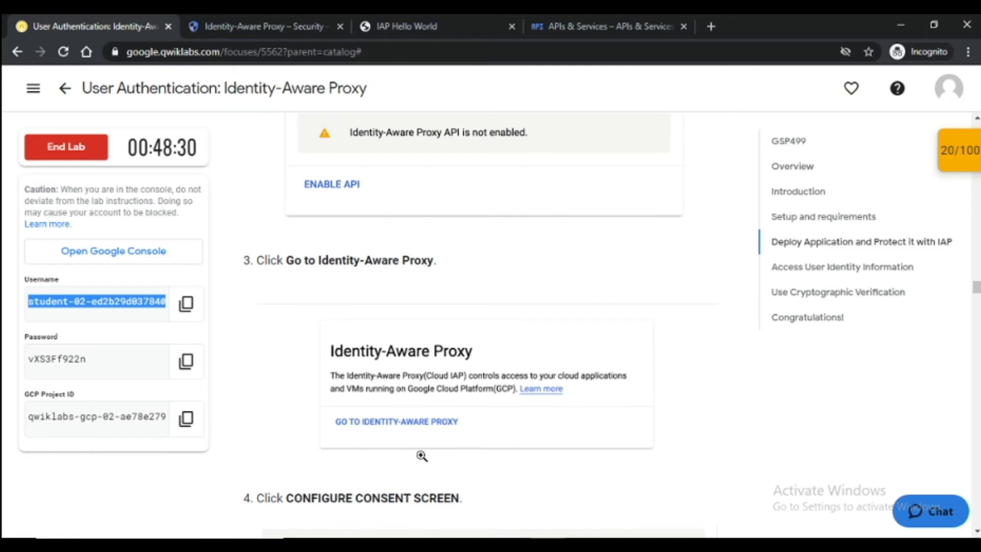
{"action": "left_click", "coordinate": [595, 17]}
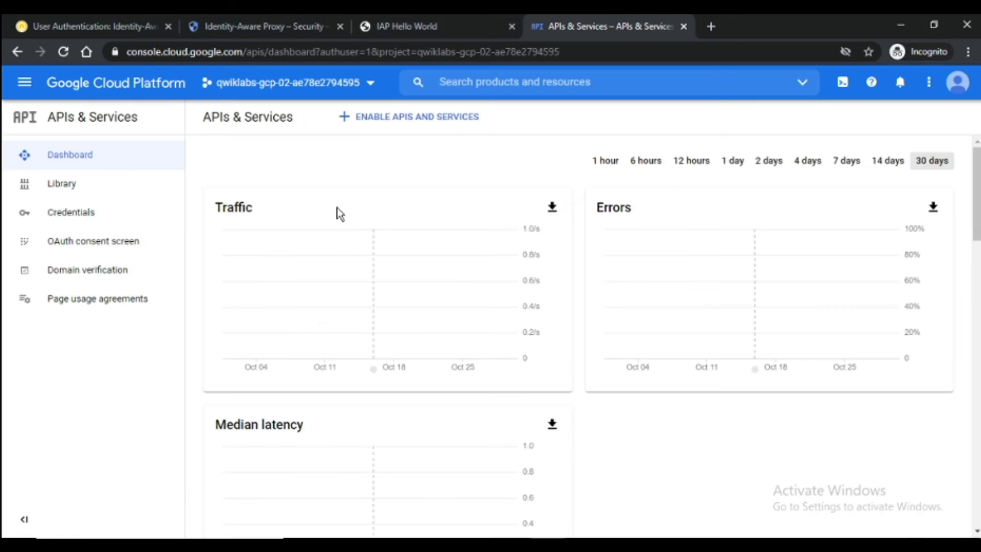
{"action": "left_click", "coordinate": [56, 21]}
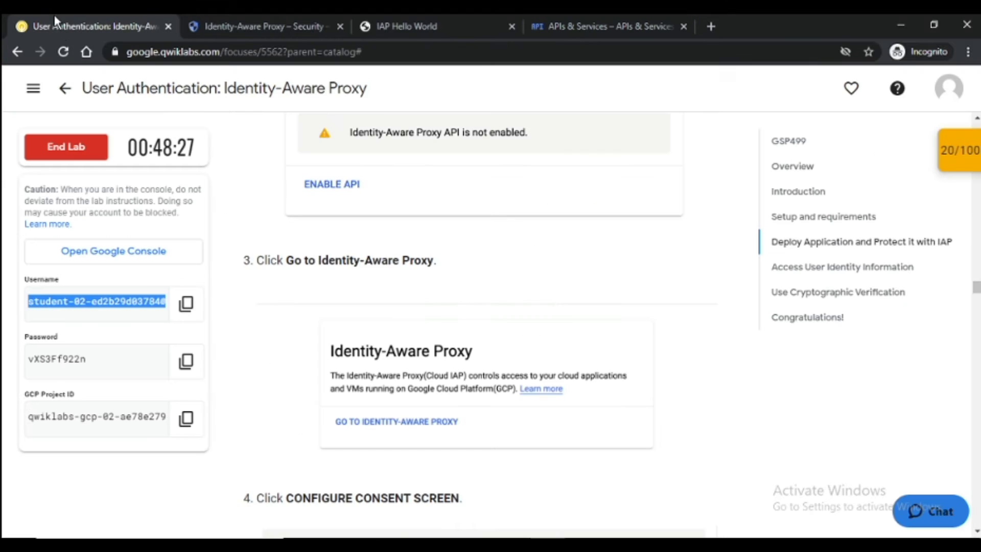
{"action": "scroll", "coordinate": [521, 372], "scroll_direction": "down", "scroll_amount": 1}
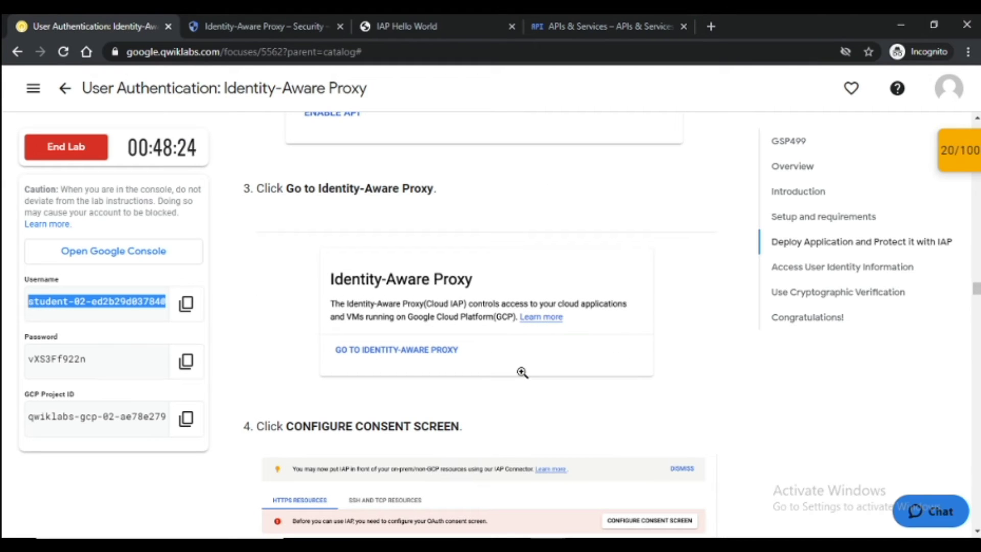
{"action": "scroll", "coordinate": [522, 372], "scroll_direction": "down", "scroll_amount": 2}
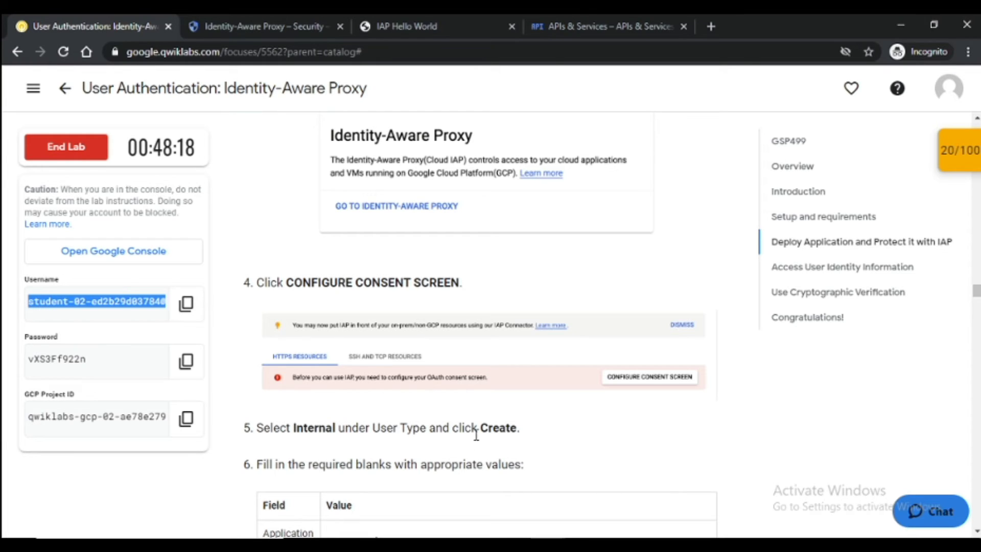
- Close the APIs & Services page, return to the Identity-Aware Proxy page and shrink Cloud Shell to reveal the HTTPS resources area
{"action": "left_click", "coordinate": [593, 15]}
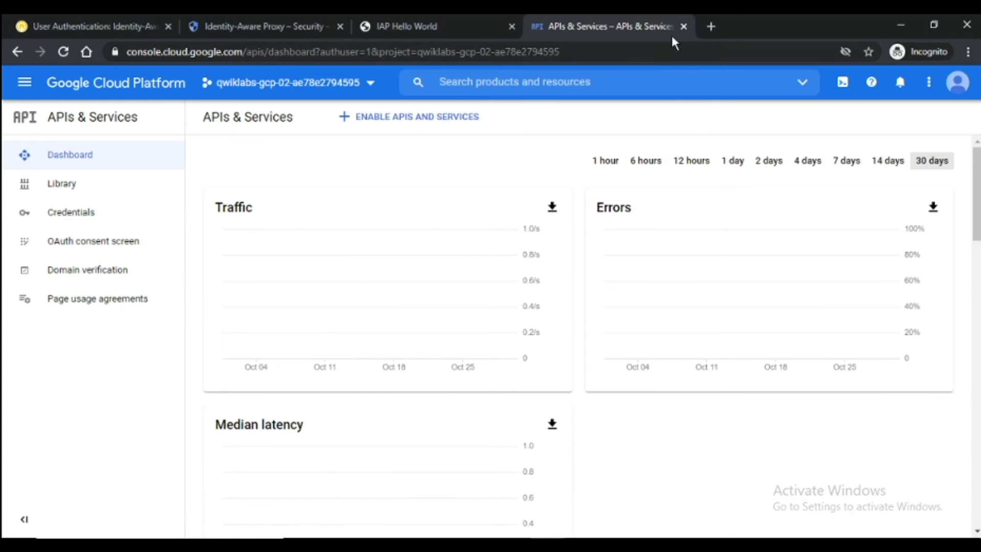
{"action": "left_click", "coordinate": [684, 26]}
{"action": "left_click", "coordinate": [308, 17]}
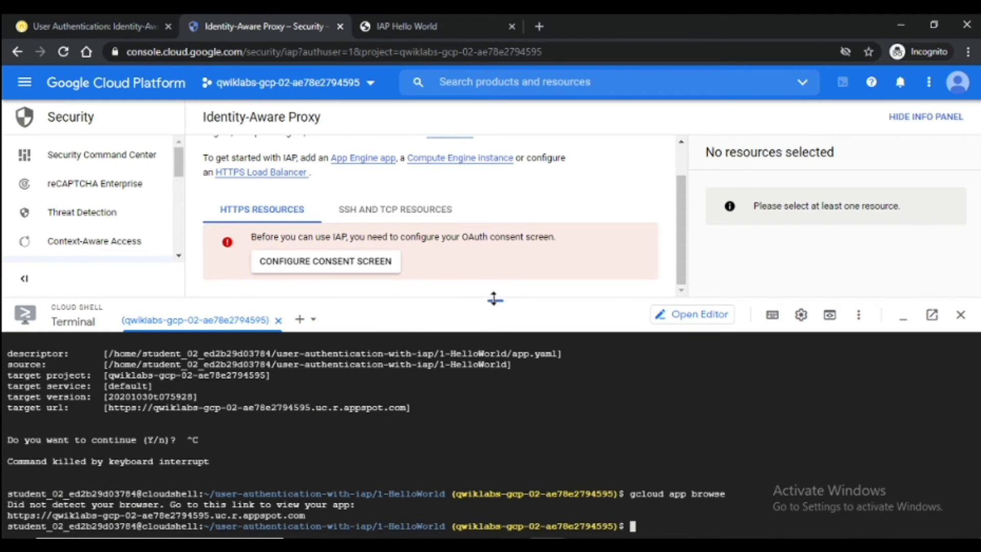
{"action": "left_click_drag", "start_coordinate": [494, 299], "coordinate": [531, 469]}
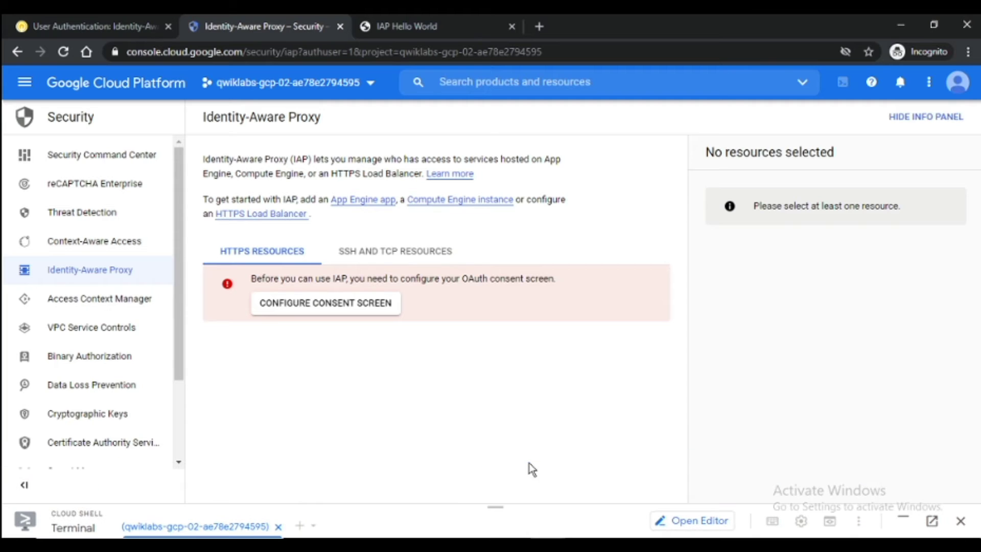
- Reread the lab's consent screen step and open the OAuth consent screen configuration from the Identity-Aware Proxy page
{"action": "left_click", "coordinate": [57, 23]}
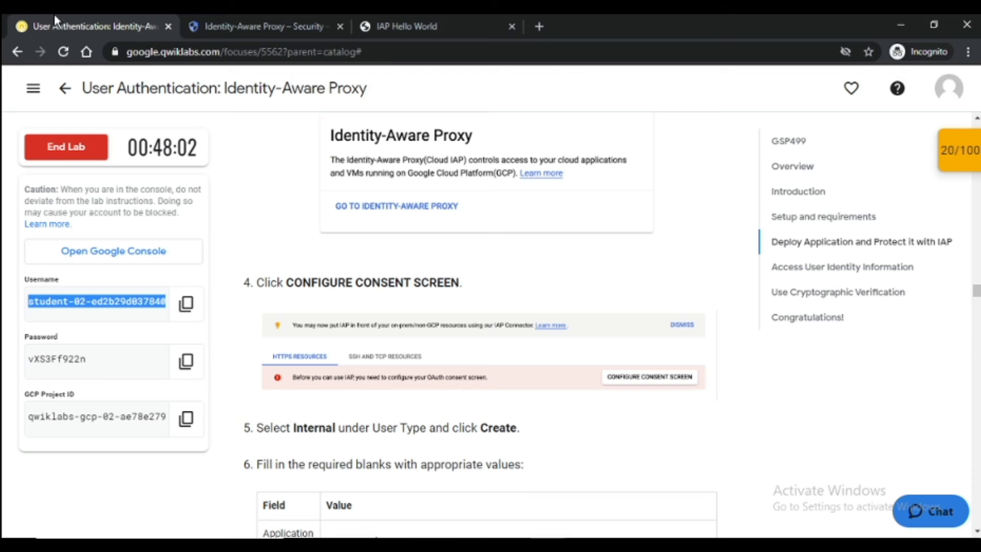
{"action": "scroll", "coordinate": [402, 284], "scroll_direction": "down", "scroll_amount": 1}
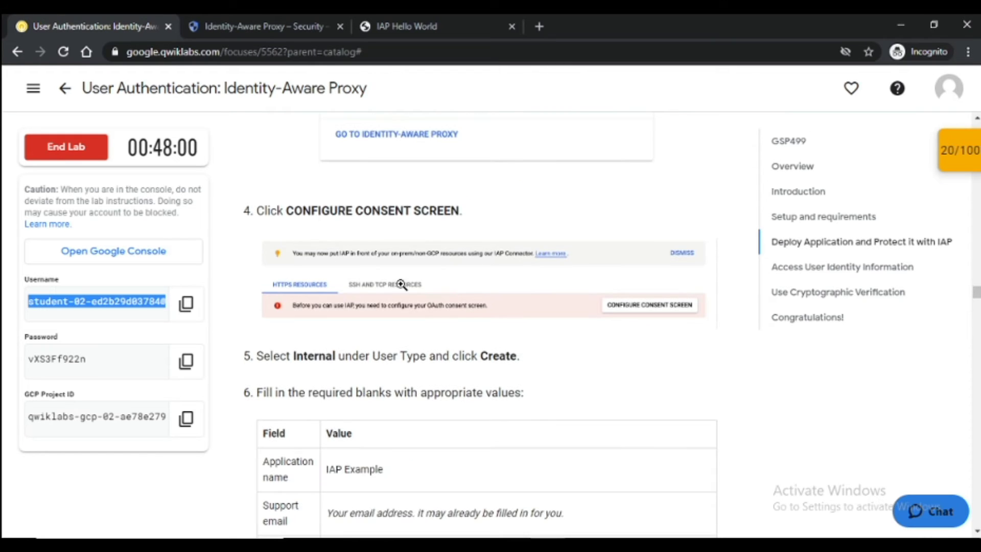
{"action": "left_click", "coordinate": [262, 25]}
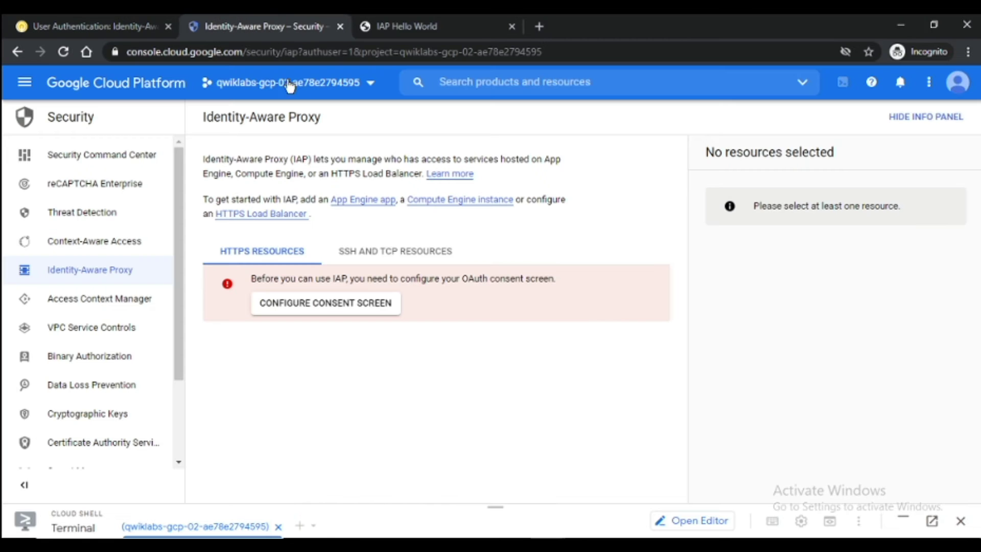
{"action": "left_click", "coordinate": [338, 302]}
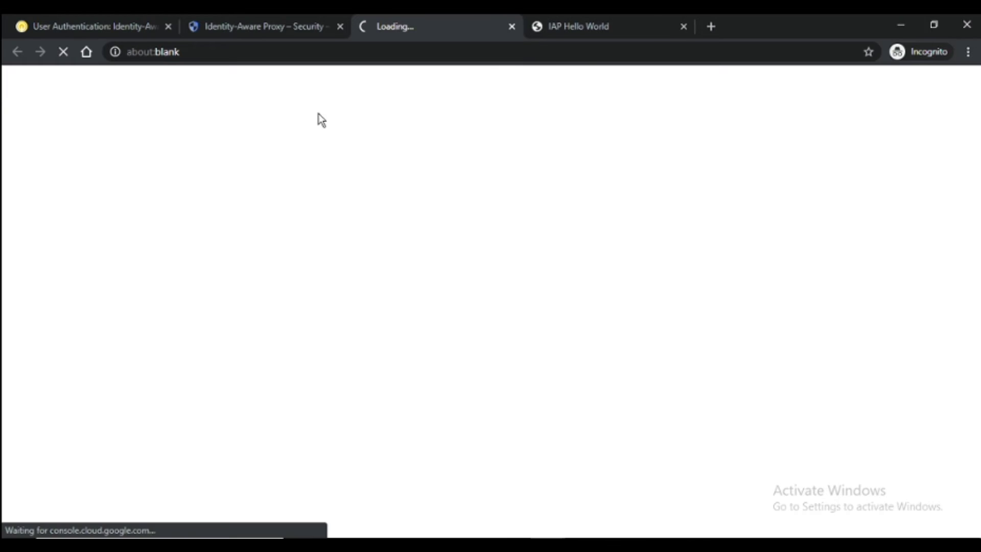
{"action": "left_click", "coordinate": [292, 20]}
{"action": "left_click", "coordinate": [145, 20]}
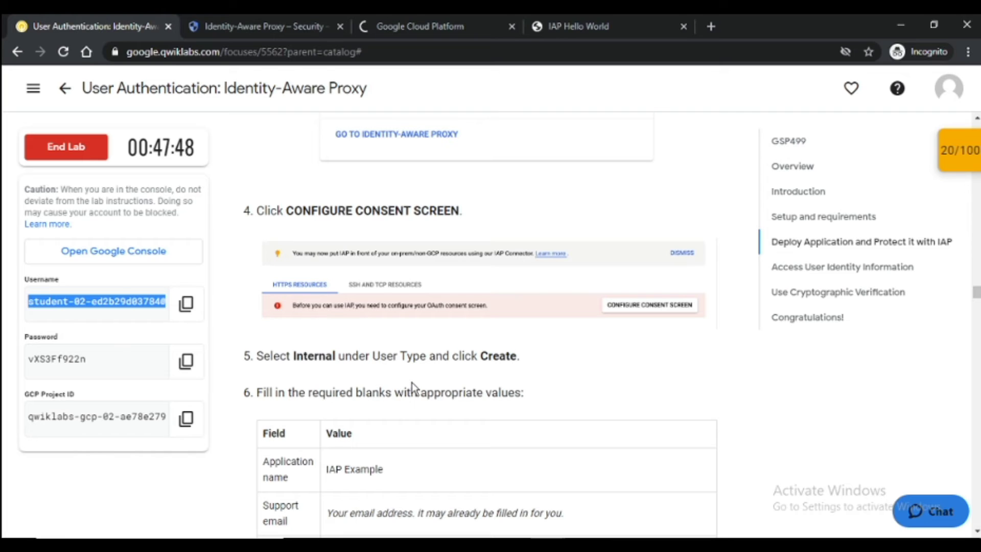
{"action": "left_click", "coordinate": [588, 20]}
{"action": "left_click", "coordinate": [433, 23]}
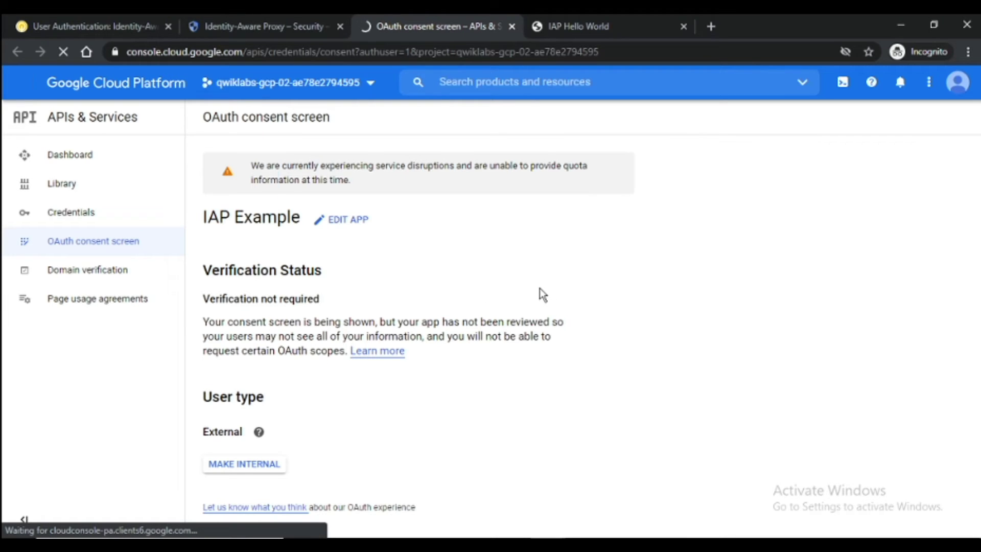
- Edit the IAP Example app registration and save its OAuth consent screen details with the filled-in values
{"action": "left_click", "coordinate": [44, 209]}
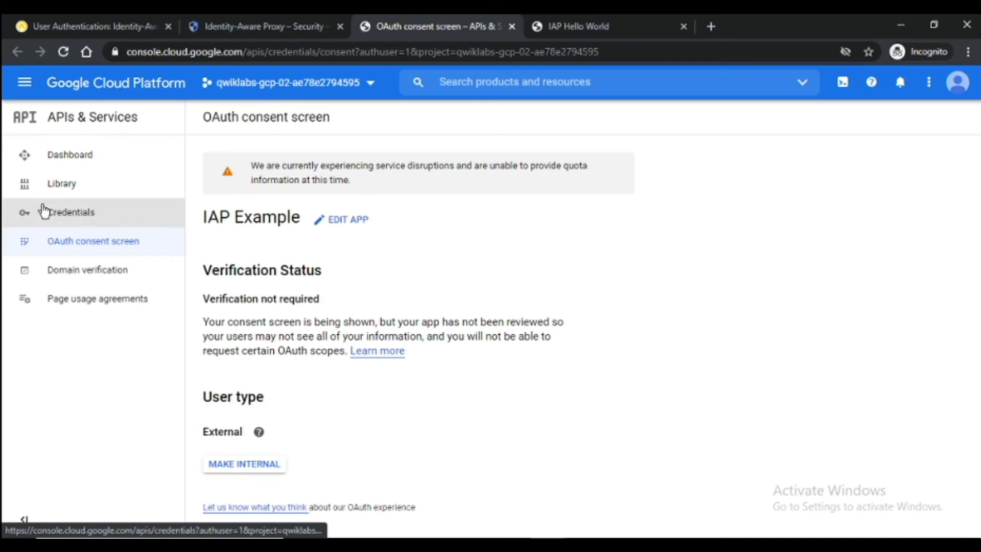
{"action": "left_click", "coordinate": [332, 235]}
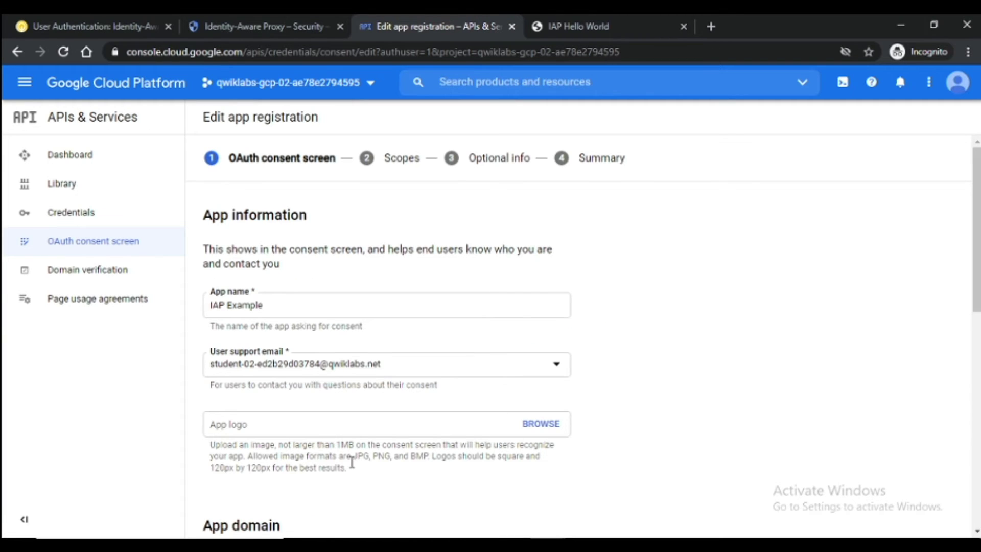
{"action": "scroll", "coordinate": [357, 413], "scroll_direction": "down", "scroll_amount": 8}
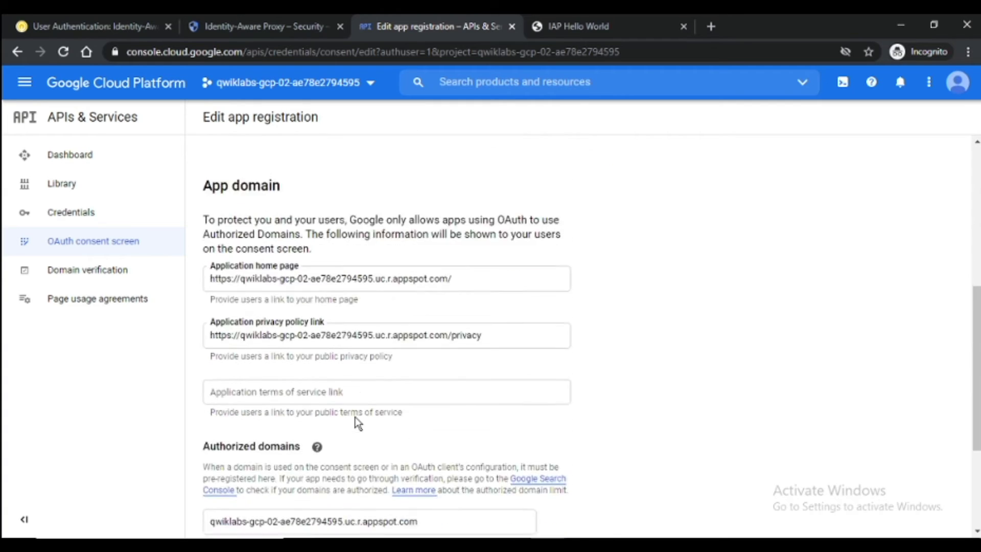
{"action": "scroll", "coordinate": [355, 422], "scroll_direction": "down", "scroll_amount": 2}
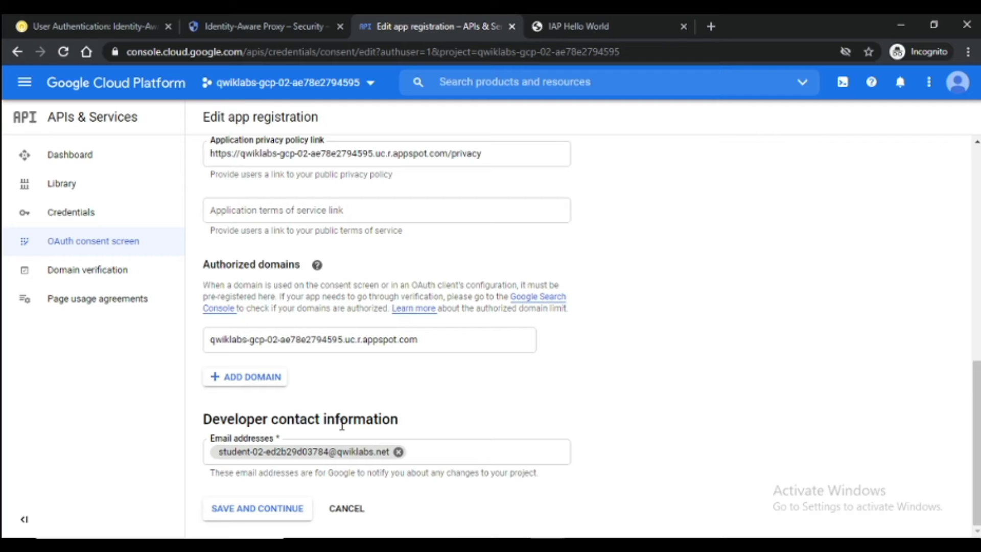
{"action": "left_click", "coordinate": [258, 517]}
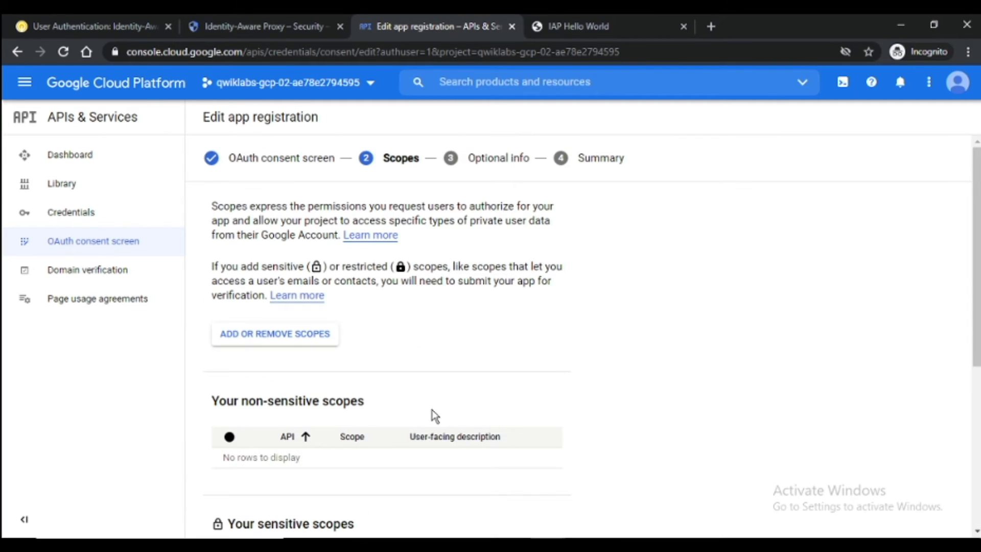
- Save the registration's Scopes and Optional info pages without adding entries, and review the summary
{"action": "scroll", "coordinate": [435, 415], "scroll_direction": "down", "scroll_amount": 6}
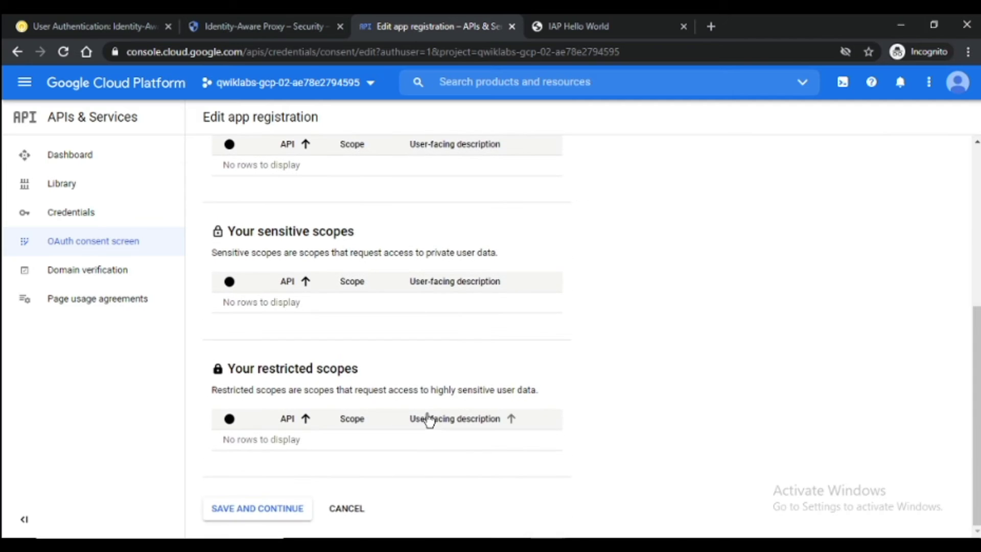
{"action": "scroll", "coordinate": [339, 464], "scroll_direction": "up", "scroll_amount": 1}
{"action": "scroll", "coordinate": [432, 464], "scroll_direction": "down", "scroll_amount": 1}
{"action": "left_click", "coordinate": [245, 513]}
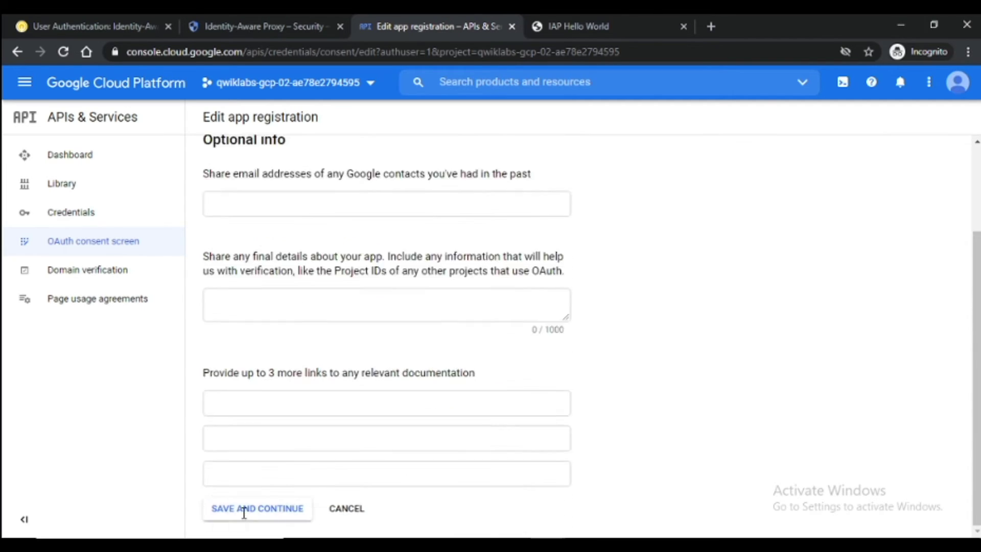
{"action": "scroll", "coordinate": [365, 423], "scroll_direction": "down", "scroll_amount": 3}
{"action": "left_click", "coordinate": [261, 500]}
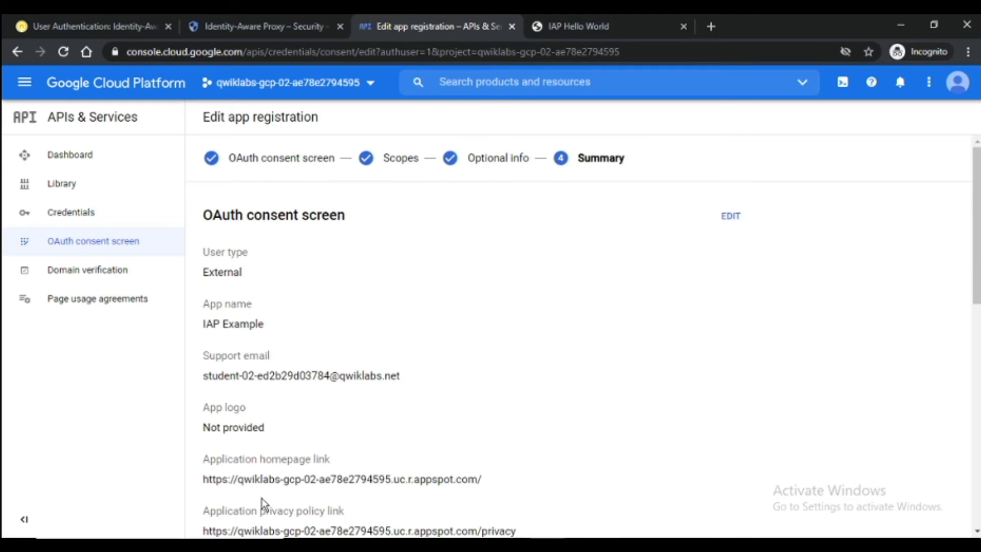
{"action": "scroll", "coordinate": [265, 494], "scroll_direction": "down", "scroll_amount": 6}
{"action": "scroll", "coordinate": [272, 487], "scroll_direction": "down", "scroll_amount": 4}
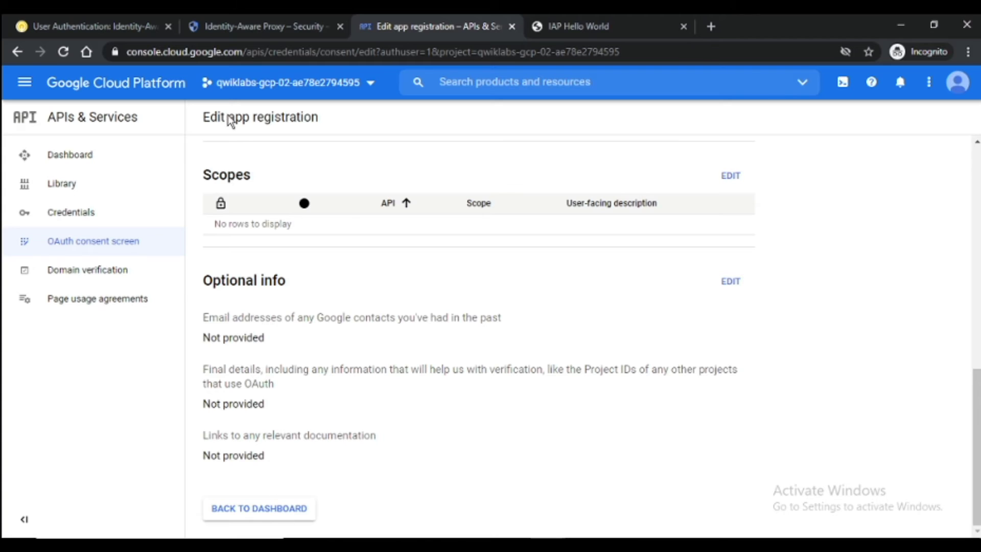
- Return to the lab instructions and check the progress of the Restrict Access with IAP objective
{"action": "left_click", "coordinate": [79, 18]}
{"action": "scroll", "coordinate": [353, 406], "scroll_direction": "down", "scroll_amount": 10}
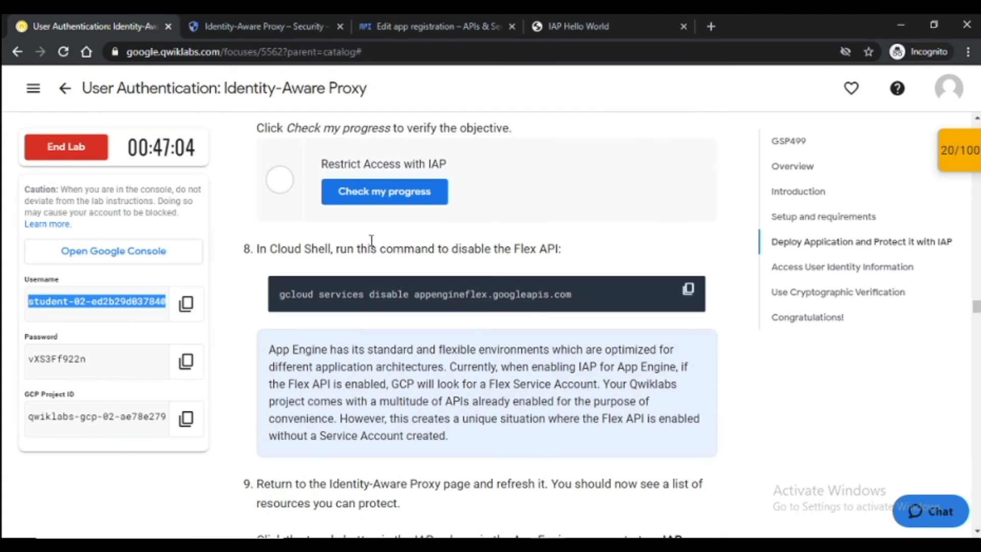
{"action": "left_click", "coordinate": [370, 197]}
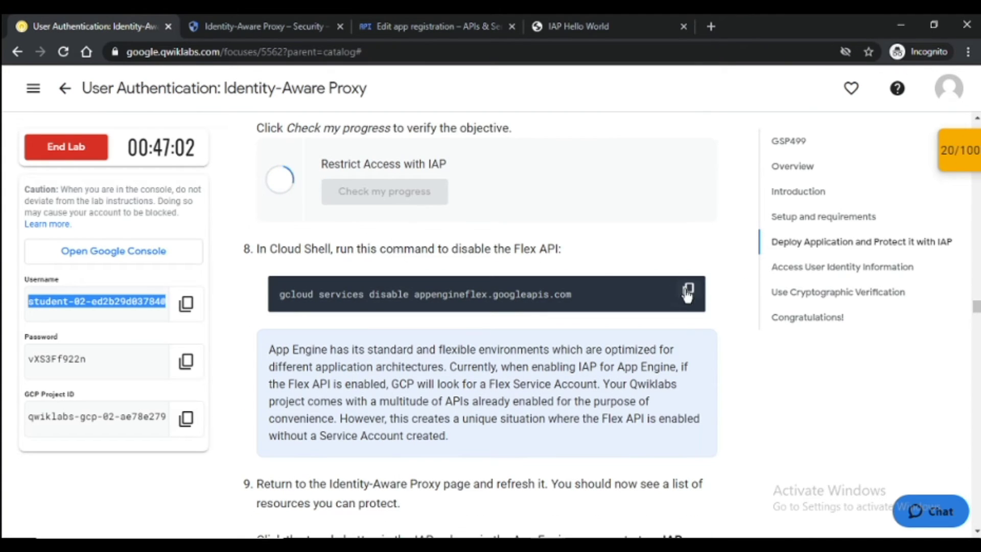
- Copy the lab's command gcloud services disable appengineflex.googleapis.com, enlarge Cloud Shell and run it there to disable the Flex API
{"action": "left_click", "coordinate": [688, 293]}
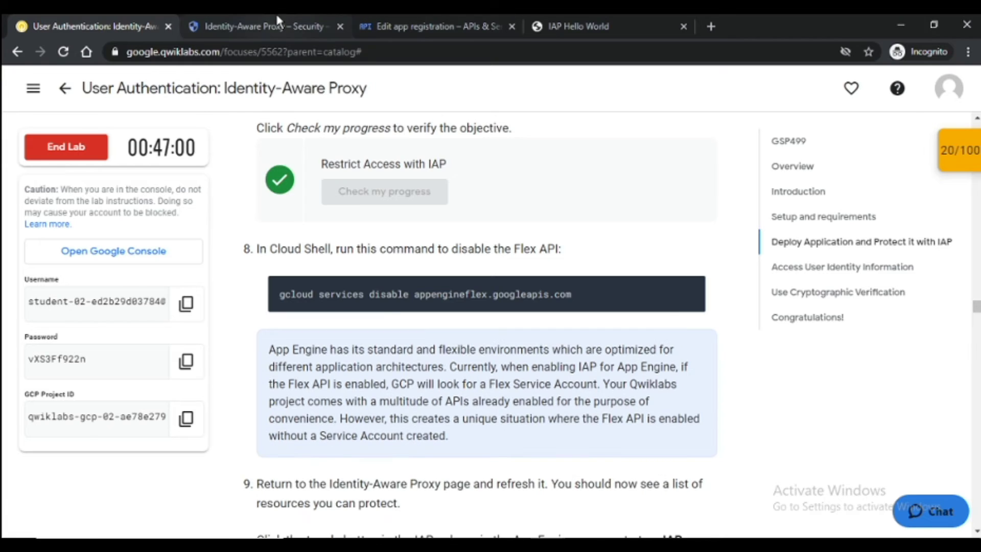
{"action": "left_click", "coordinate": [276, 23]}
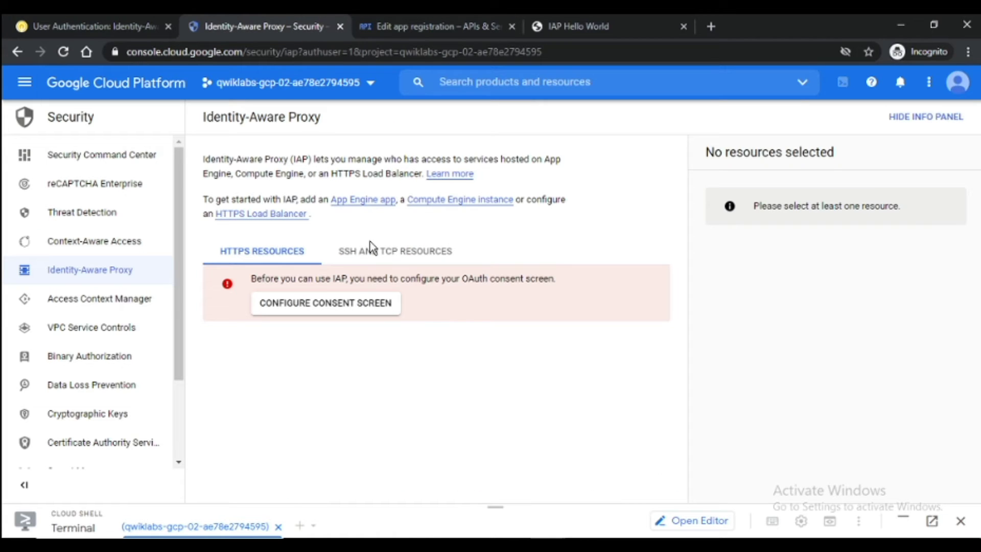
{"action": "left_click", "coordinate": [495, 507]}
{"action": "left_click", "coordinate": [108, 23]}
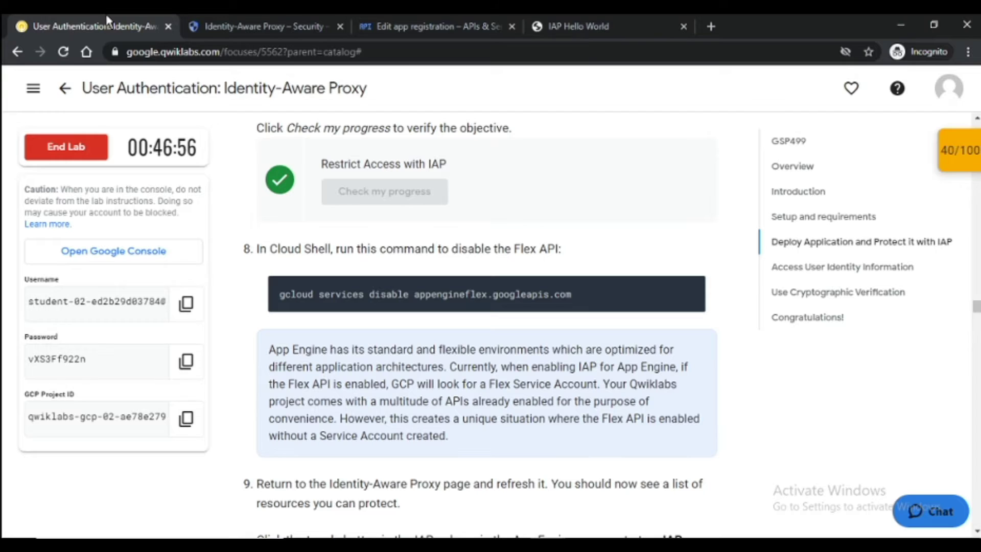
{"action": "left_click", "coordinate": [256, 23]}
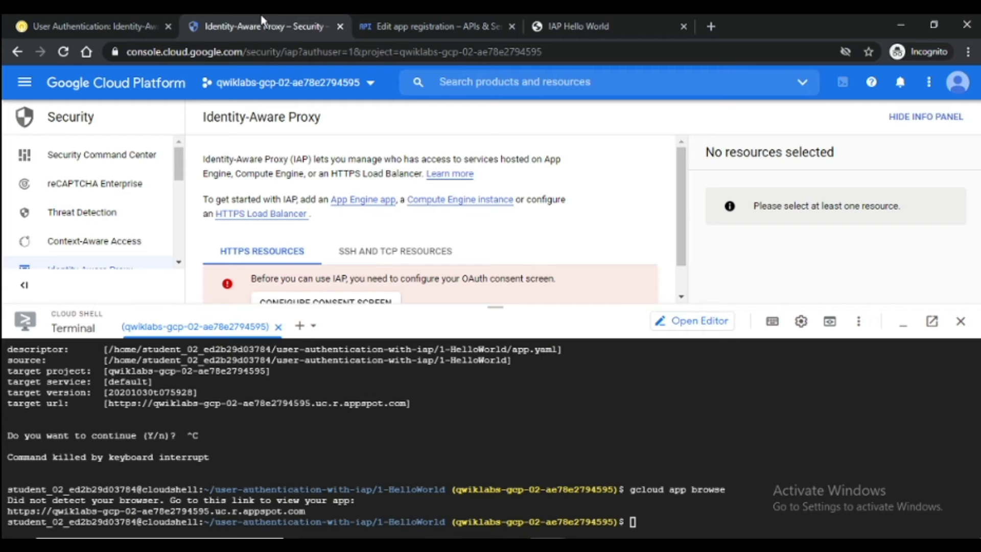
{"action": "key", "text": "alt+Tab"}
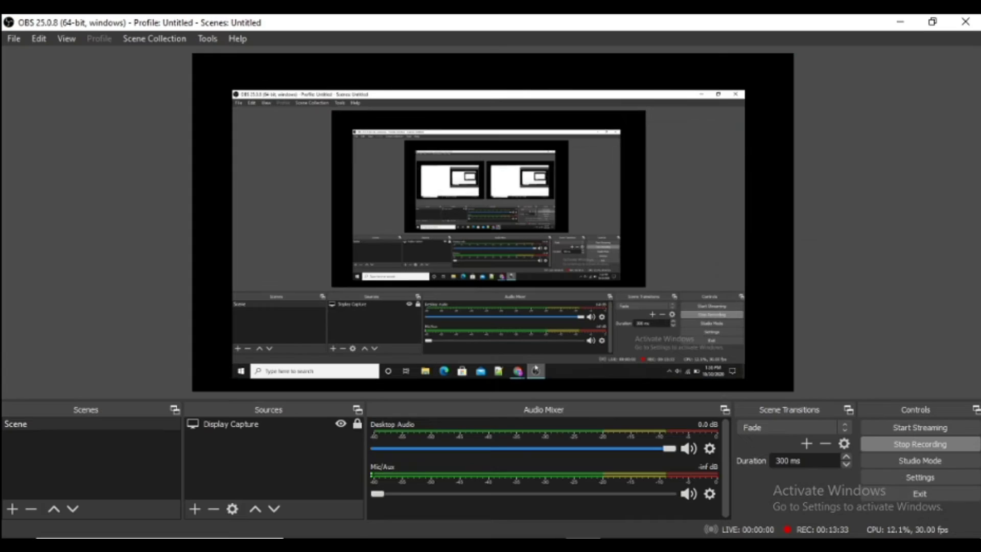
{"action": "left_click", "coordinate": [661, 463]}
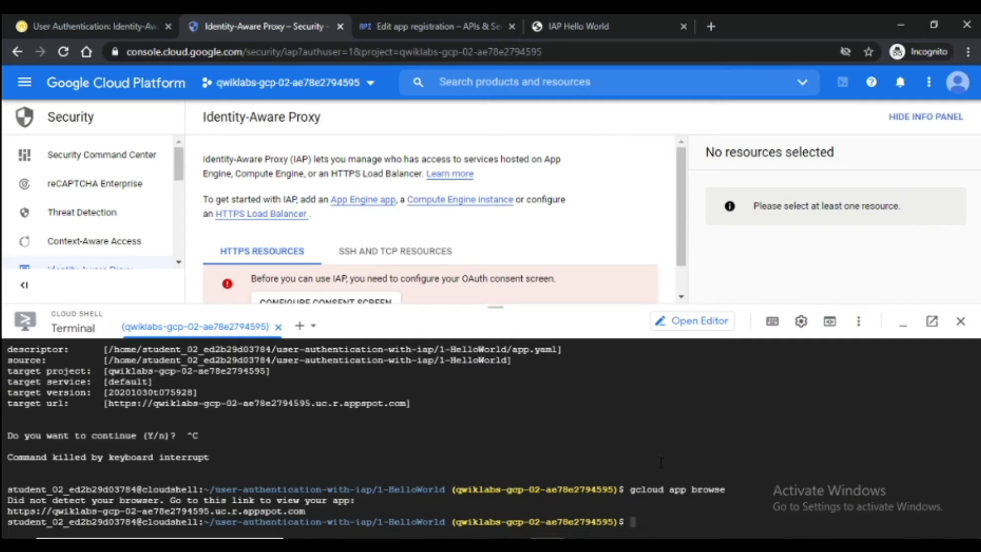
{"action": "key", "text": "ctrl+v"}
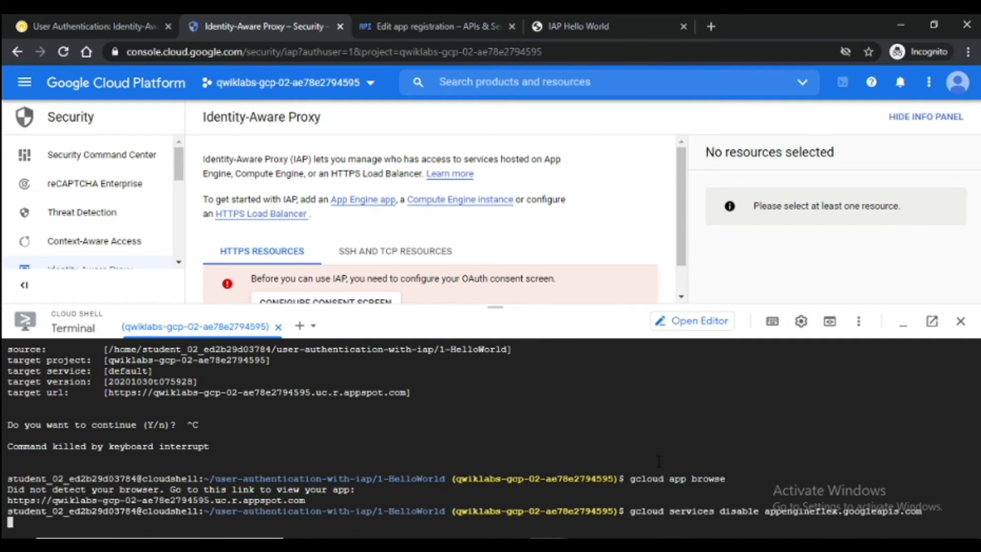
- Read the lab's step on refreshing the Identity-Aware Proxy page, return to that page and try to reload it
{"action": "left_click", "coordinate": [75, 21]}
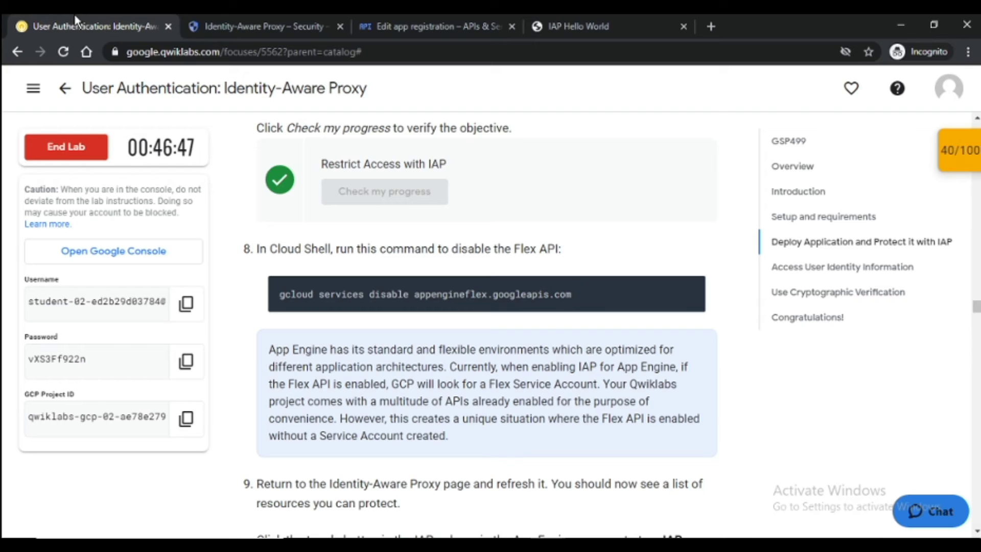
{"action": "scroll", "coordinate": [547, 334], "scroll_direction": "down", "scroll_amount": 4}
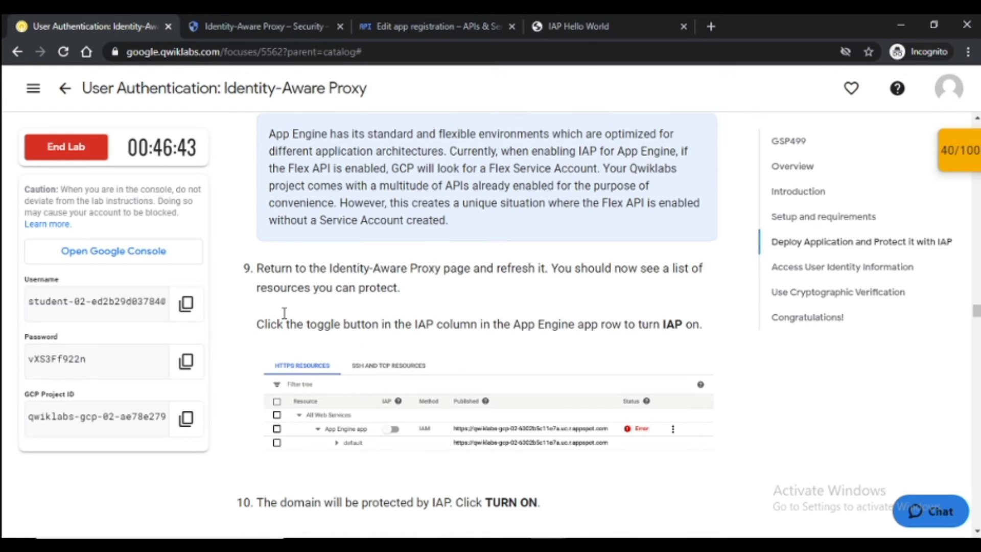
{"action": "left_click", "coordinate": [250, 21]}
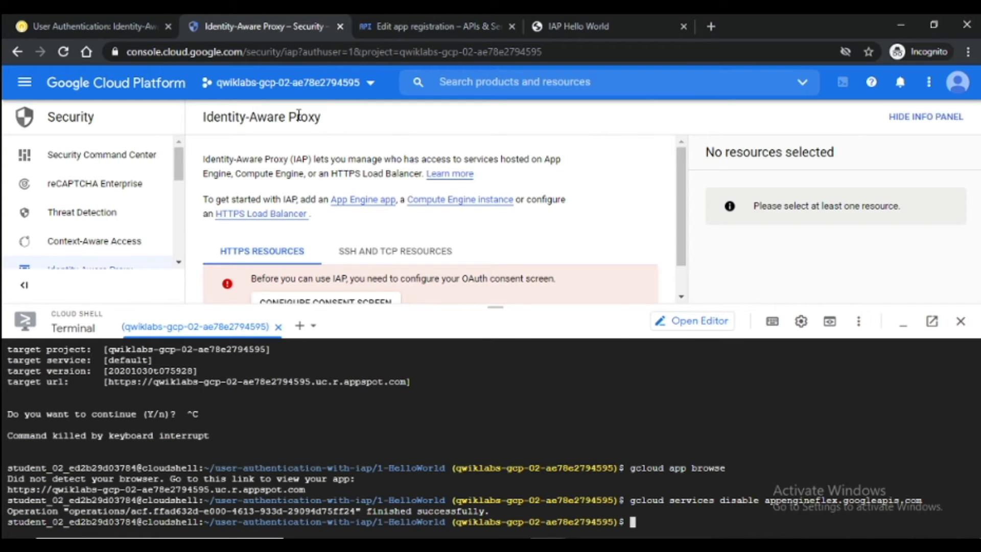
{"action": "scroll", "coordinate": [333, 172], "scroll_direction": "down", "scroll_amount": 1}
{"action": "scroll", "coordinate": [334, 176], "scroll_direction": "up", "scroll_amount": 1}
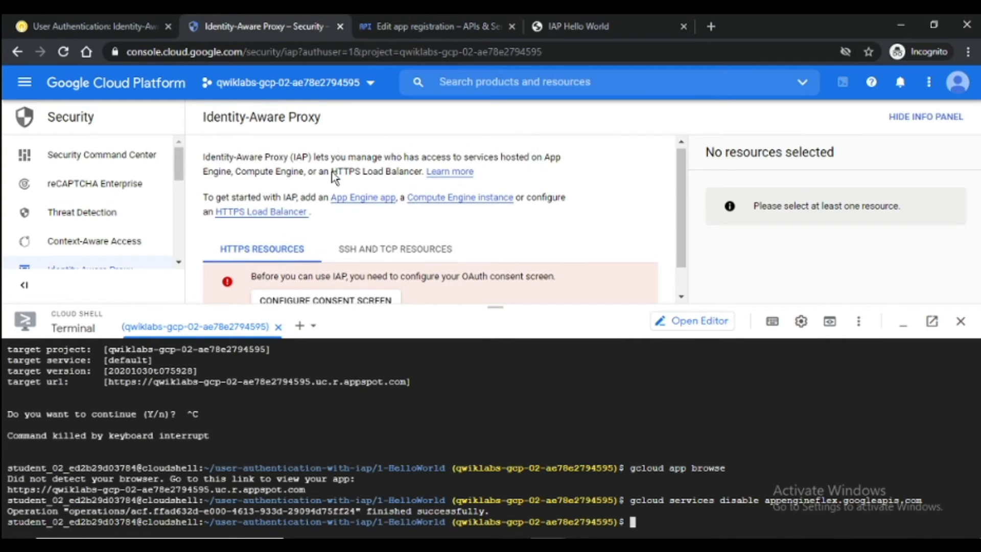
{"action": "left_click", "coordinate": [66, 52]}
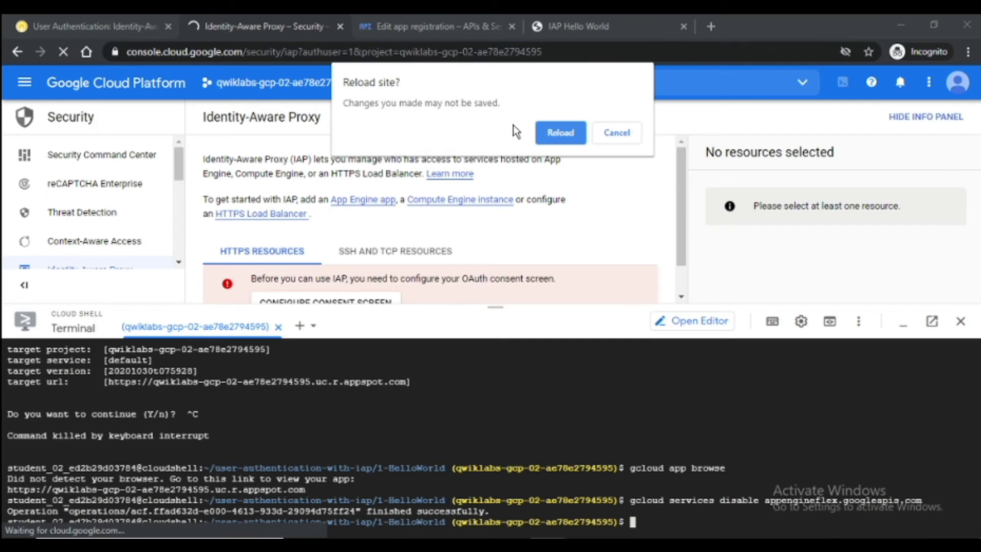
{"action": "left_click", "coordinate": [621, 134]}
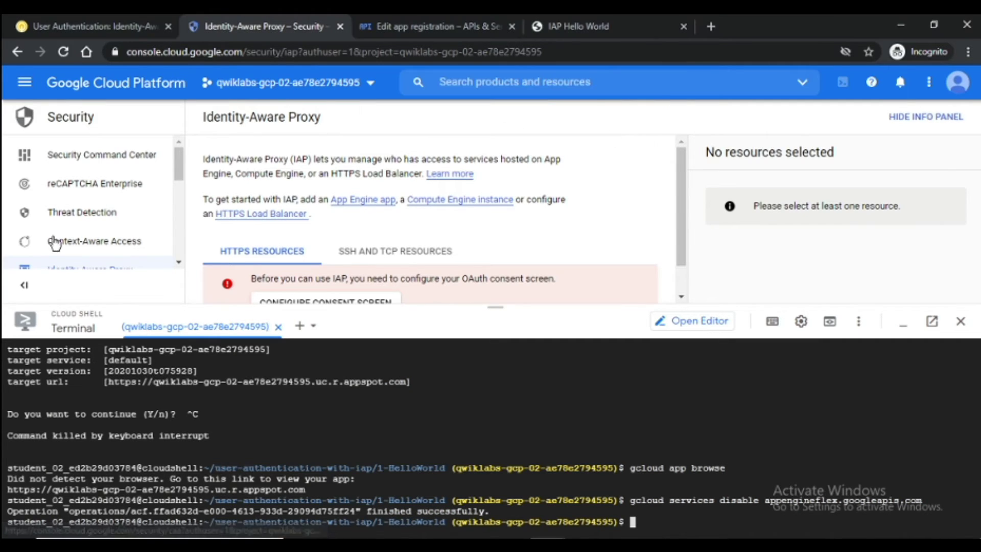
- Reopen the Identity-Aware Proxy page from the console's Security section
{"action": "scroll", "coordinate": [57, 230], "scroll_direction": "down", "scroll_amount": 2}
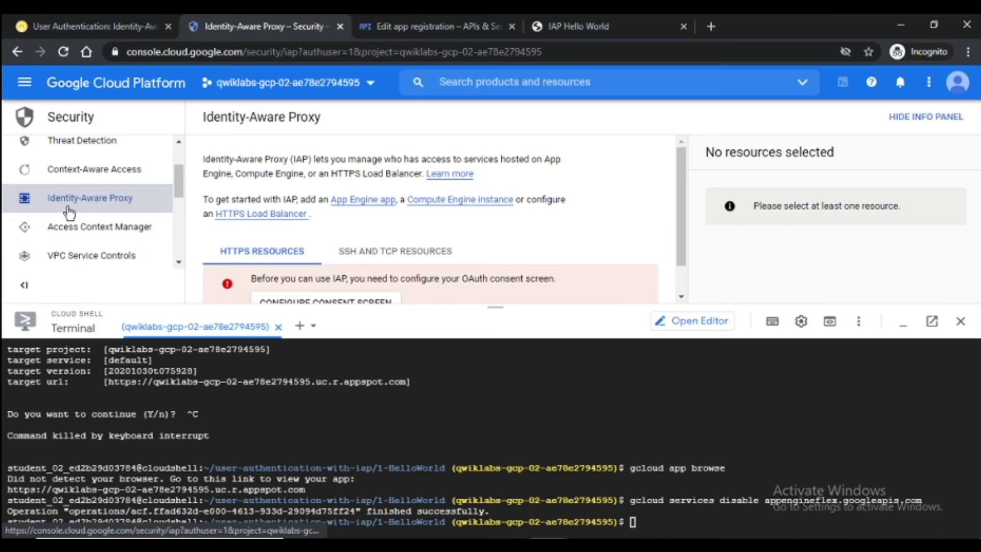
{"action": "scroll", "coordinate": [67, 210], "scroll_direction": "up", "scroll_amount": 2}
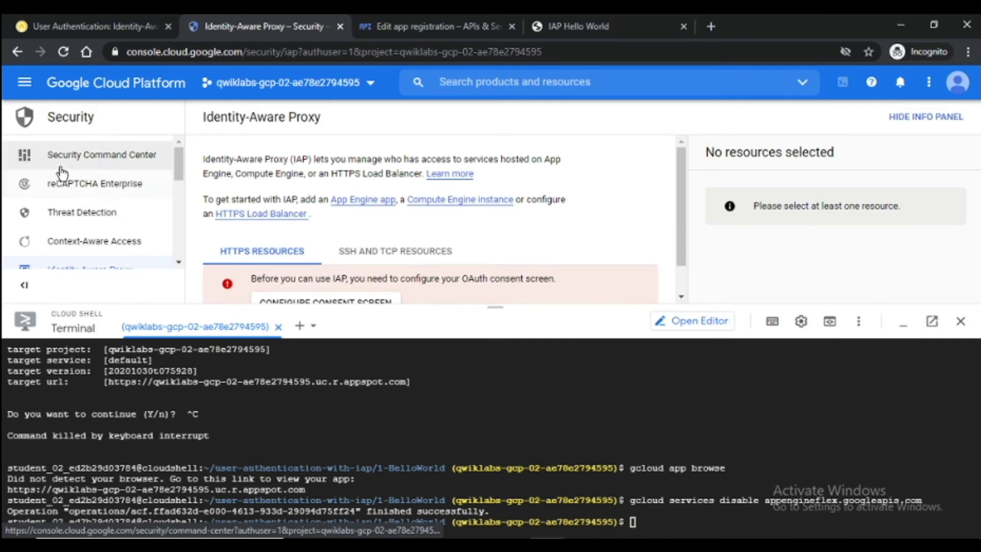
{"action": "left_click", "coordinate": [25, 82]}
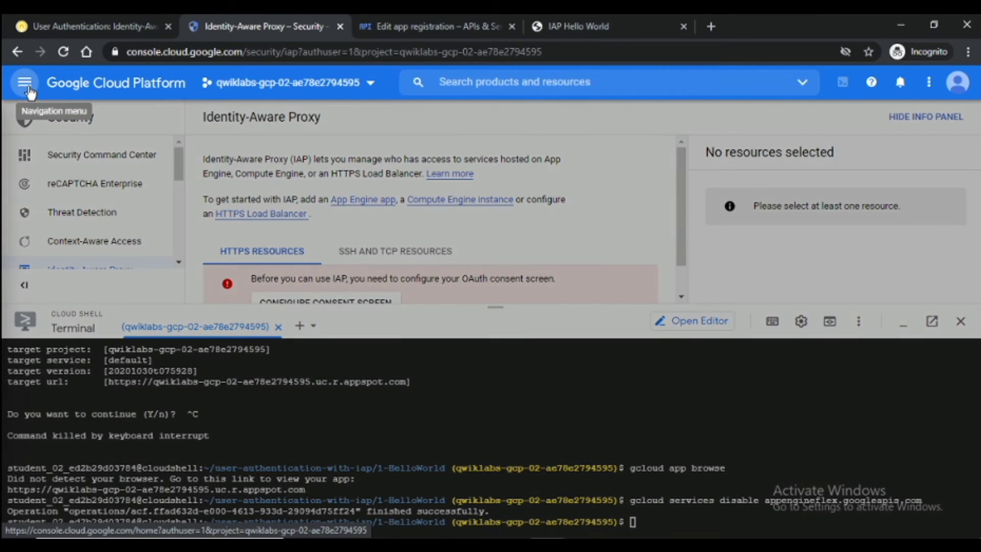
{"action": "mouse_move", "coordinate": [72, 351]}
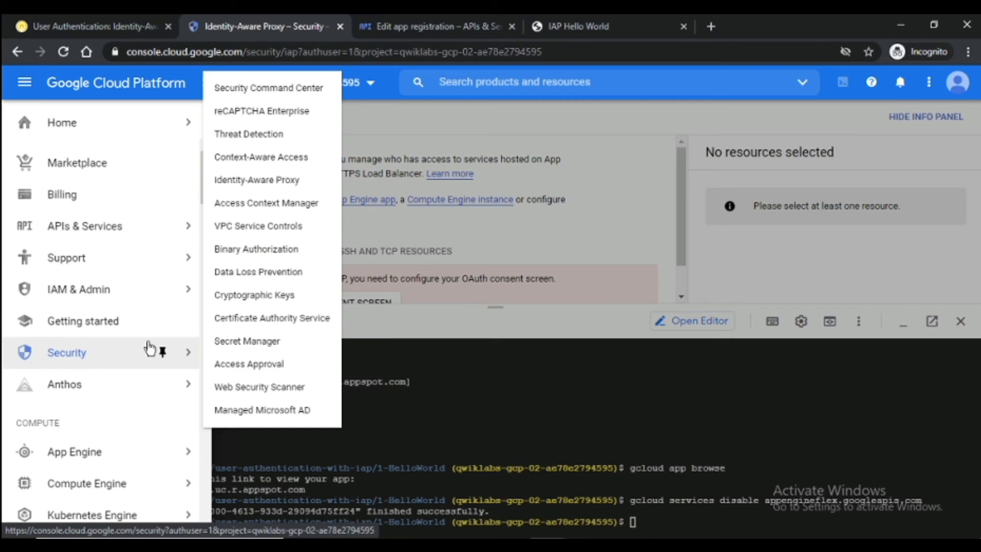
{"action": "left_click", "coordinate": [264, 181]}
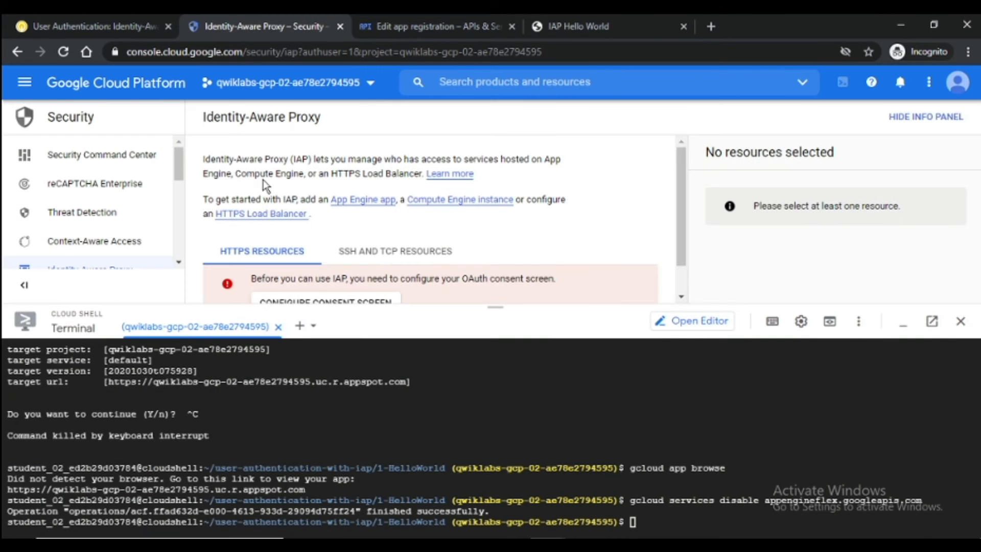
- Shrink the Cloud Shell terminal and reload the Identity-Aware Proxy page, confirming the site reload
{"action": "left_click_drag", "start_coordinate": [493, 307], "coordinate": [498, 401]}
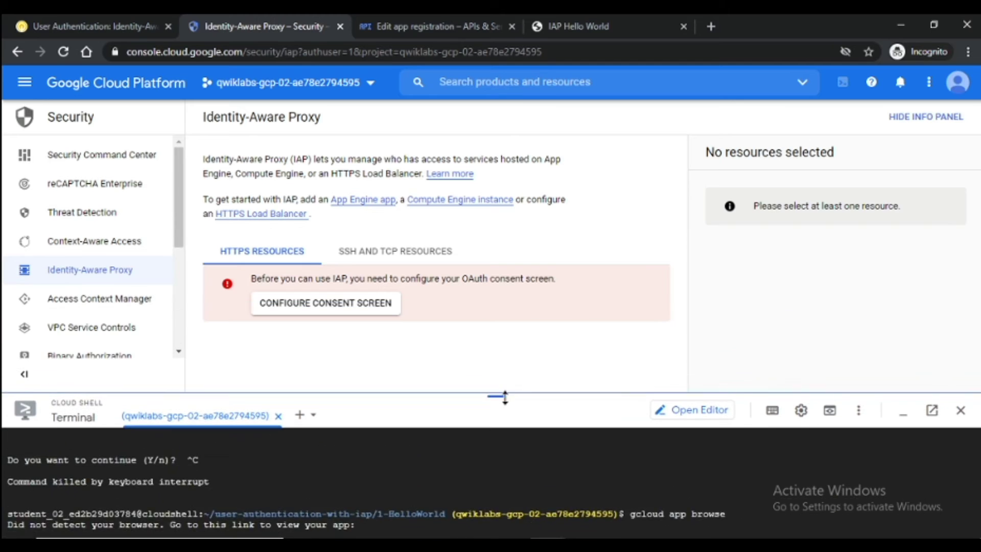
{"action": "left_click", "coordinate": [64, 52]}
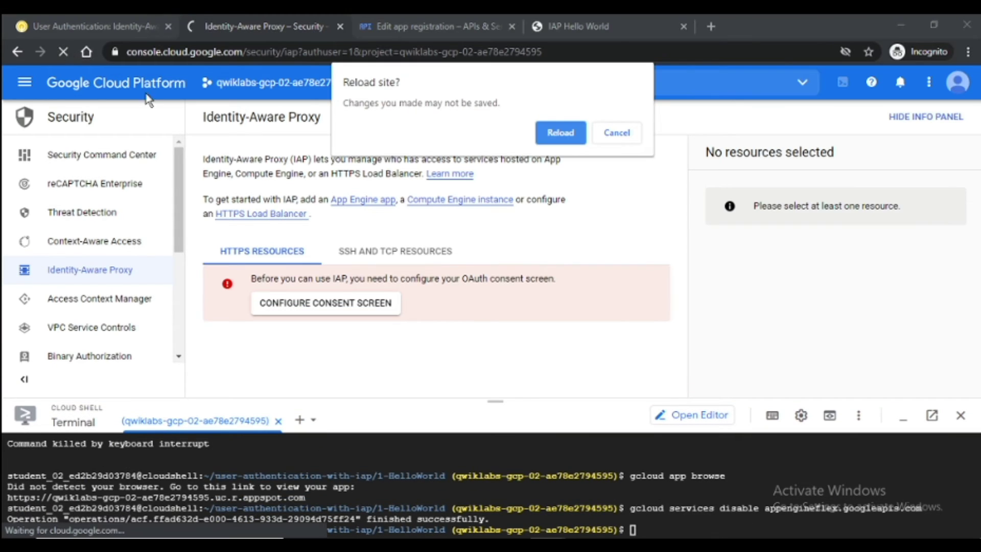
{"action": "left_click", "coordinate": [562, 134]}
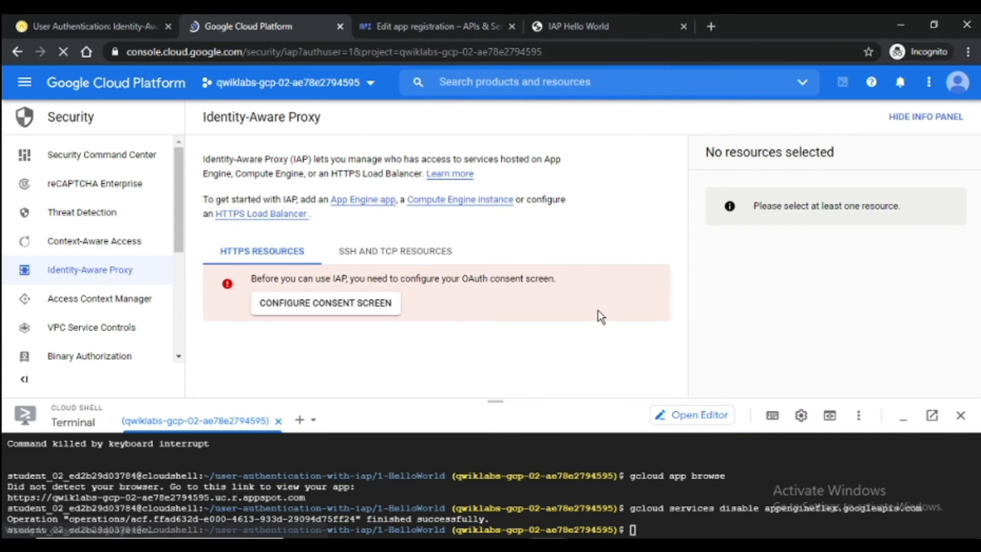
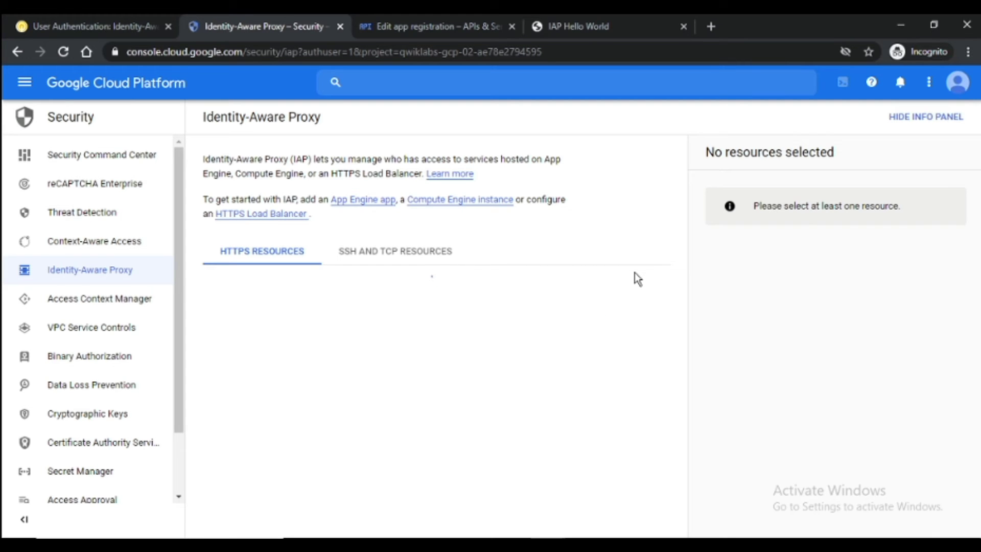
- Check the lab's instructions for enabling IAP, and turn on IAP for the App Engine app on the Identity-Aware Proxy page
{"action": "left_click", "coordinate": [43, 23]}
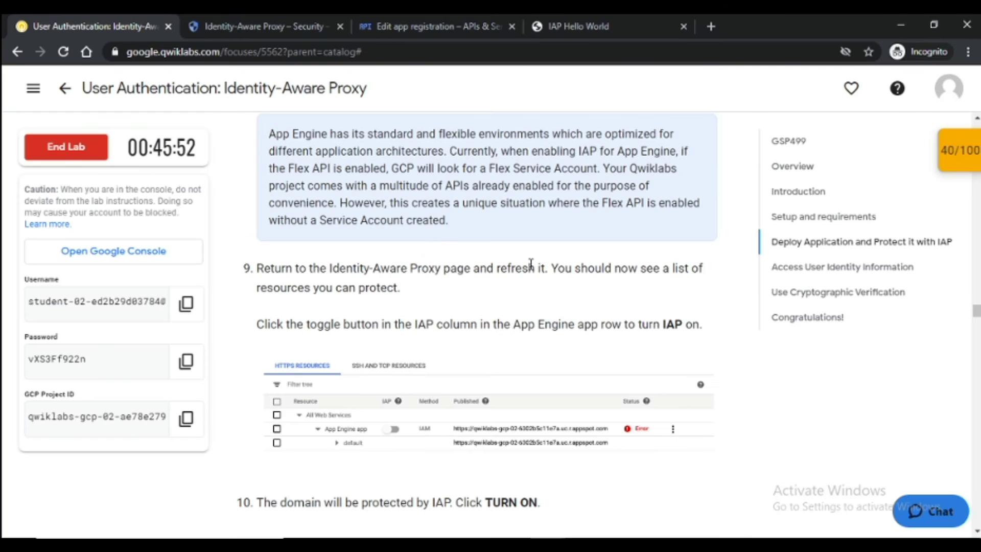
{"action": "scroll", "coordinate": [531, 274], "scroll_direction": "down", "scroll_amount": 4}
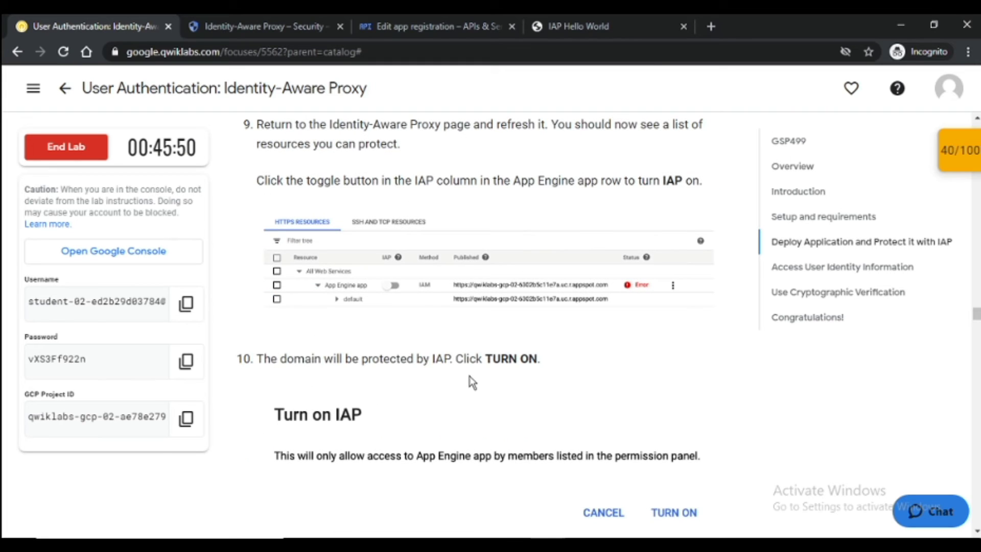
{"action": "left_click", "coordinate": [260, 26]}
{"action": "left_click", "coordinate": [398, 355]}
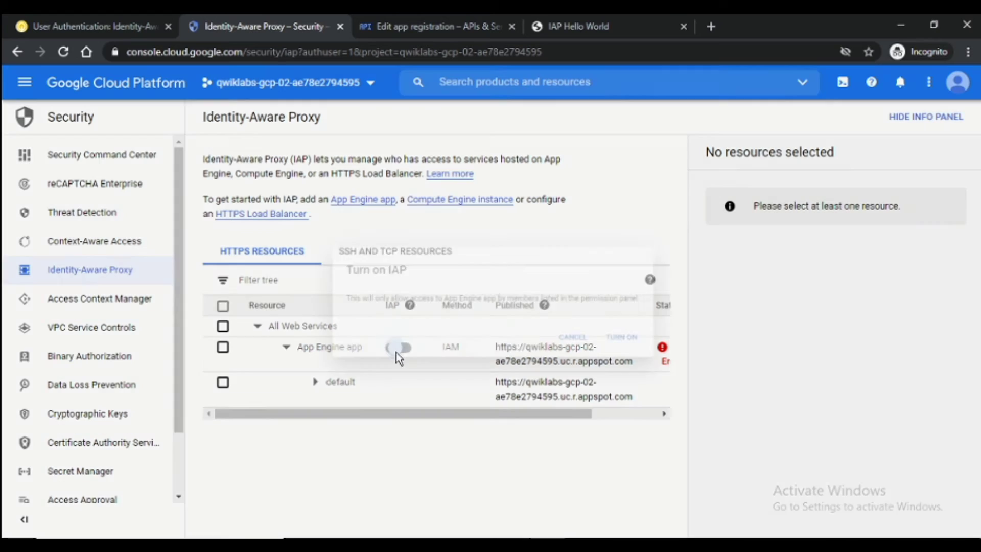
{"action": "left_click", "coordinate": [658, 357]}
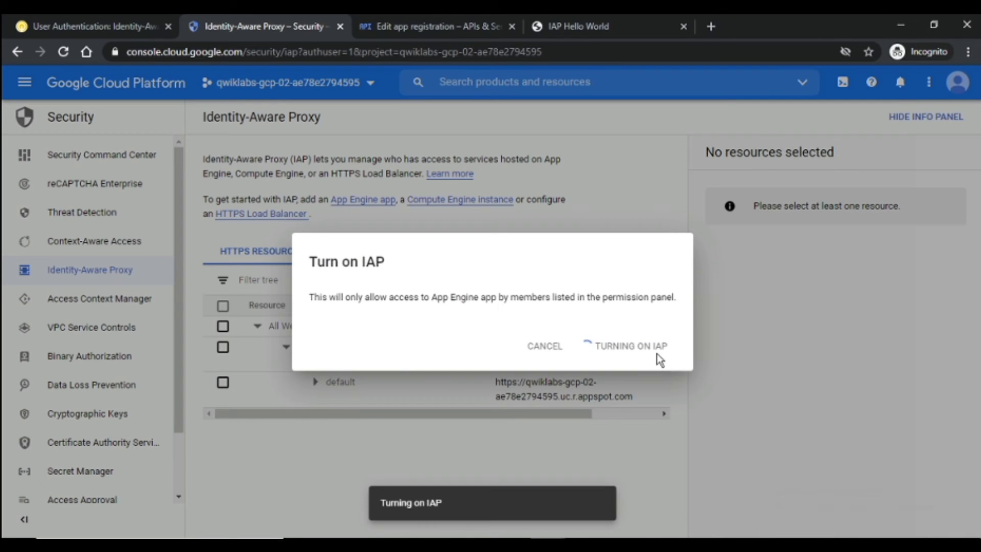
- Read the lab's section on testing that IAP is turned on, up to the step on selecting the App Engine app
{"action": "left_click", "coordinate": [65, 26]}
{"action": "scroll", "coordinate": [578, 279], "scroll_direction": "down", "scroll_amount": 5}
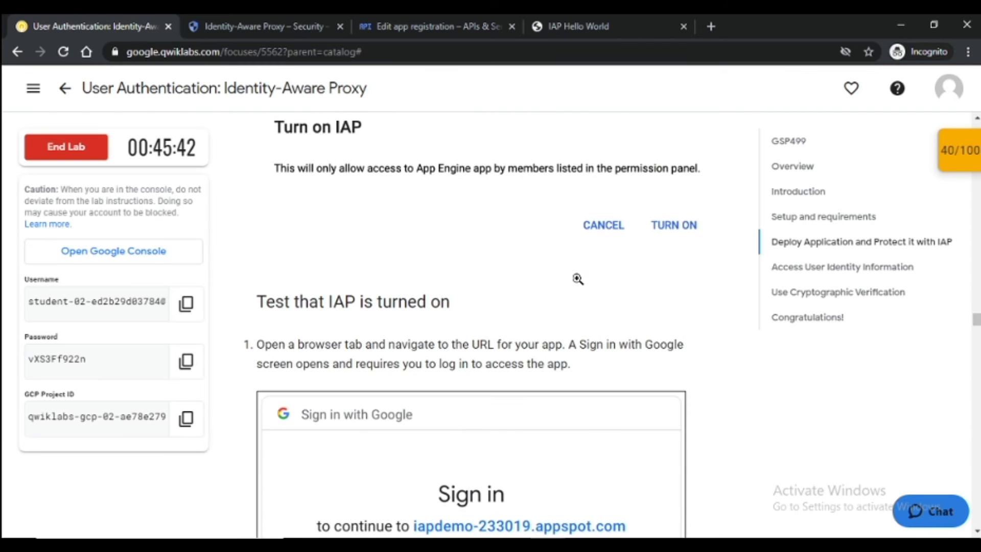
{"action": "scroll", "coordinate": [577, 278], "scroll_direction": "down", "scroll_amount": 10}
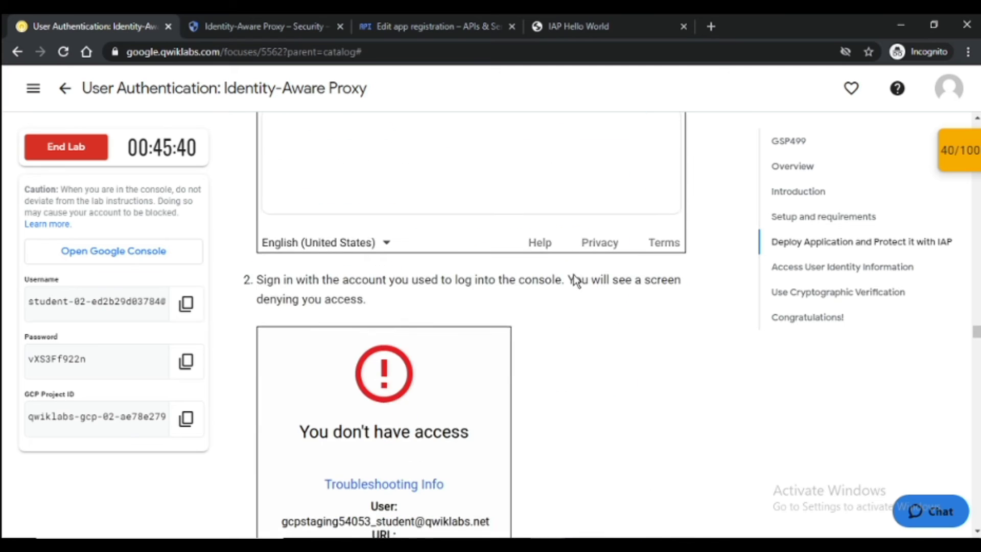
{"action": "scroll", "coordinate": [574, 280], "scroll_direction": "down", "scroll_amount": 12}
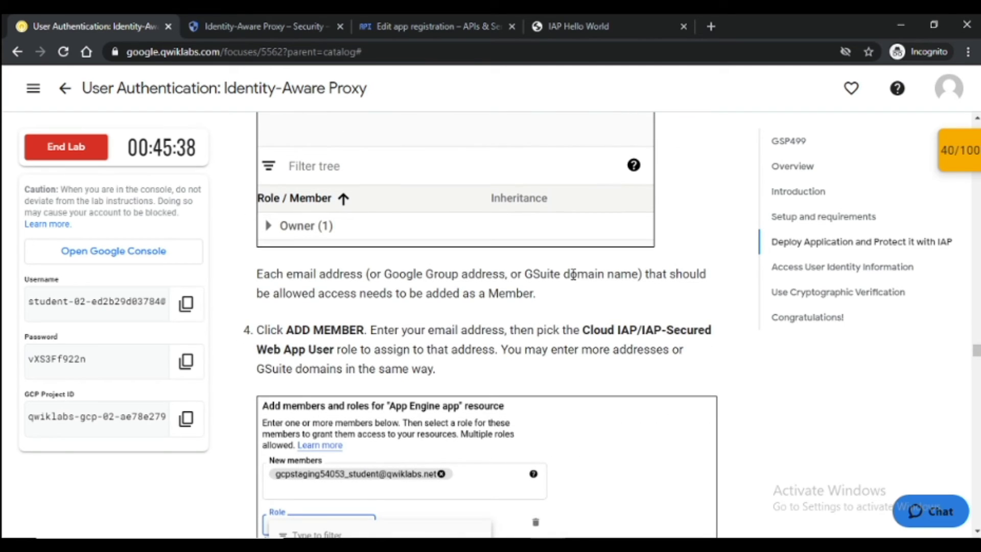
{"action": "scroll", "coordinate": [573, 274], "scroll_direction": "up", "scroll_amount": 8}
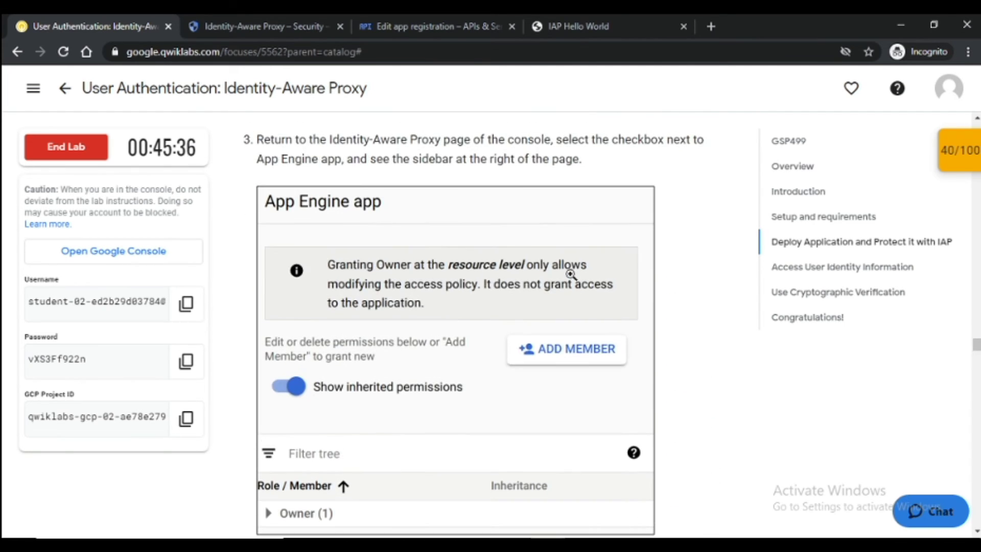
{"action": "scroll", "coordinate": [567, 272], "scroll_direction": "up", "scroll_amount": 5}
{"action": "scroll", "coordinate": [564, 273], "scroll_direction": "down", "scroll_amount": 3}
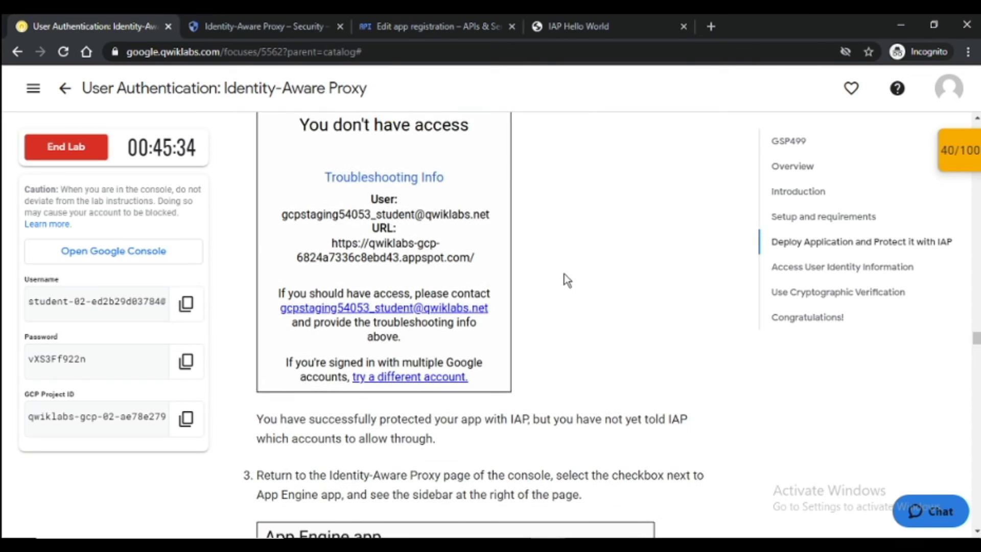
{"action": "scroll", "coordinate": [563, 274], "scroll_direction": "down", "scroll_amount": 1}
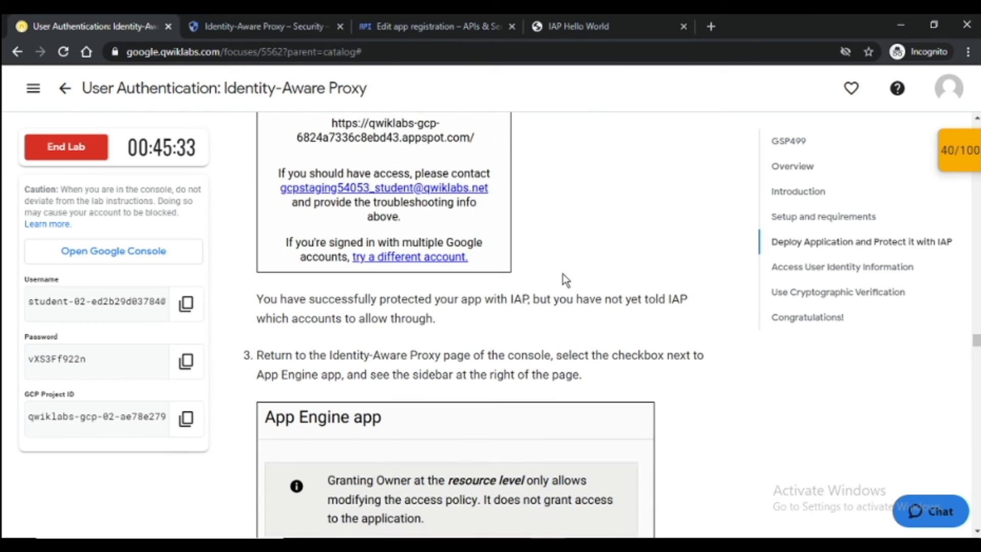
{"action": "scroll", "coordinate": [565, 279], "scroll_direction": "down", "scroll_amount": 1}
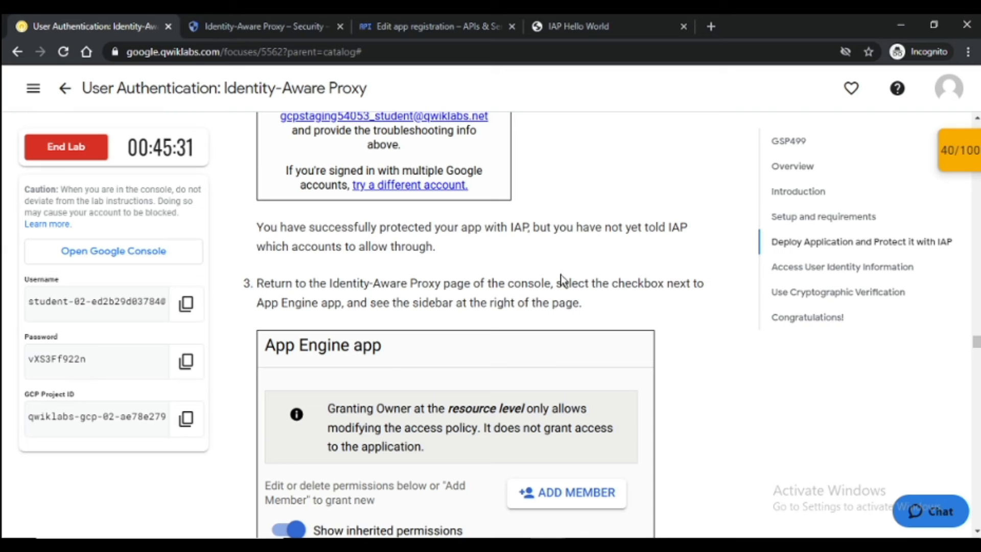
- Select the App Engine app resource on the Identity-Aware Proxy page and read the lab's step on adding a member
{"action": "left_click", "coordinate": [204, 24]}
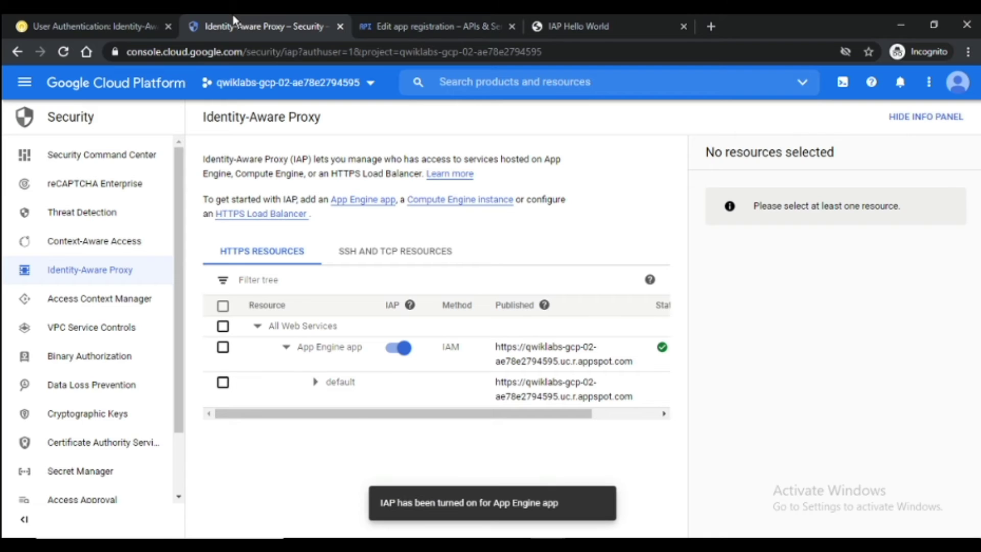
{"action": "left_click", "coordinate": [223, 348]}
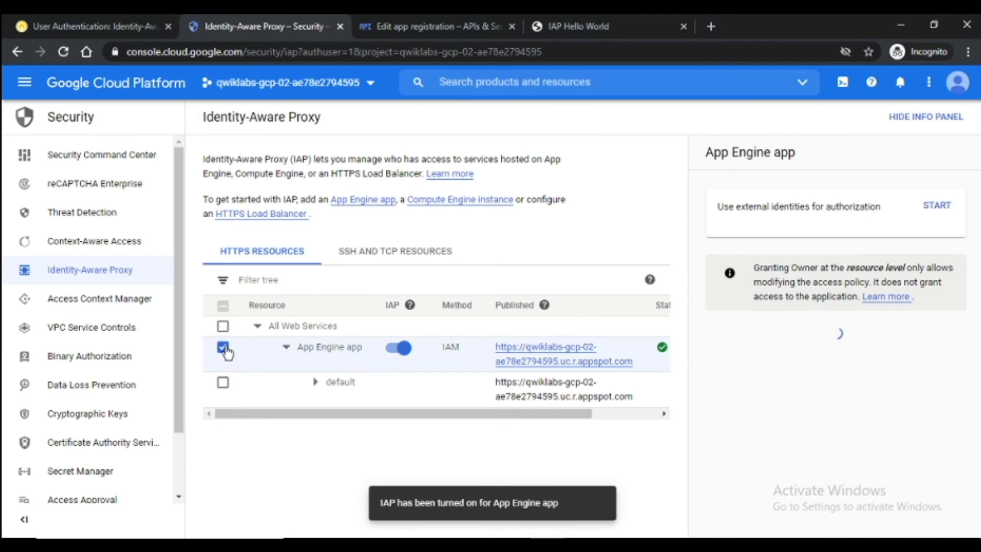
{"action": "left_click", "coordinate": [109, 16]}
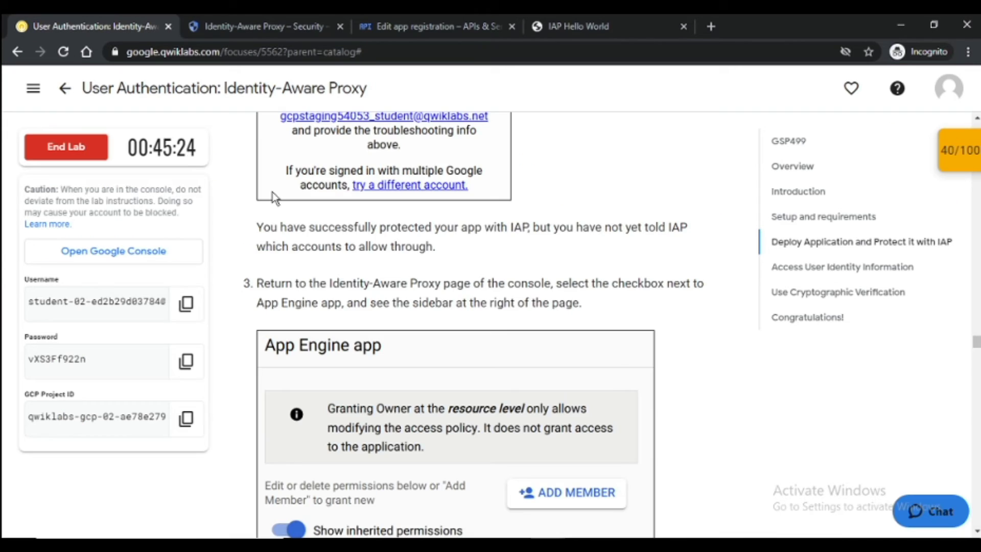
{"action": "scroll", "coordinate": [627, 397], "scroll_direction": "down", "scroll_amount": 4}
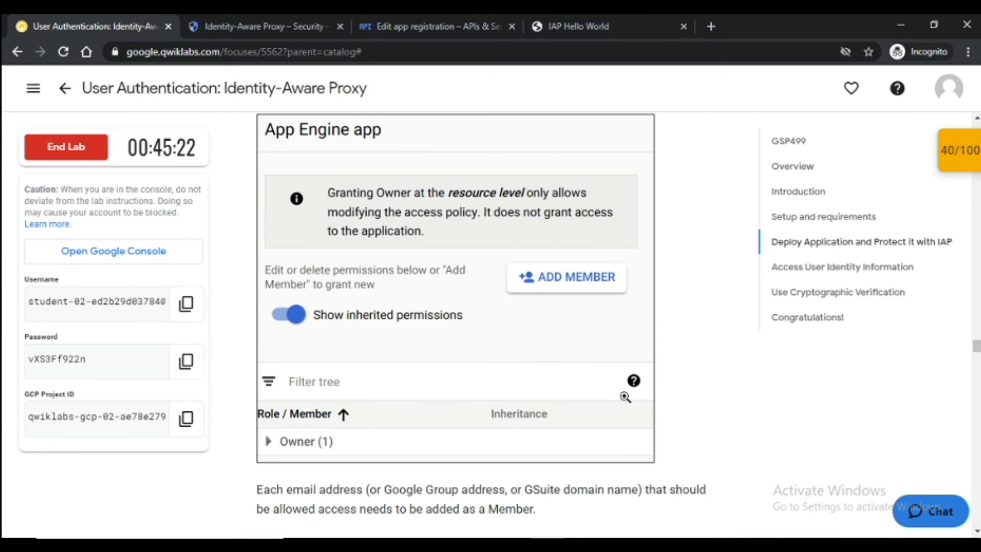
{"action": "scroll", "coordinate": [625, 397], "scroll_direction": "up", "scroll_amount": 1}
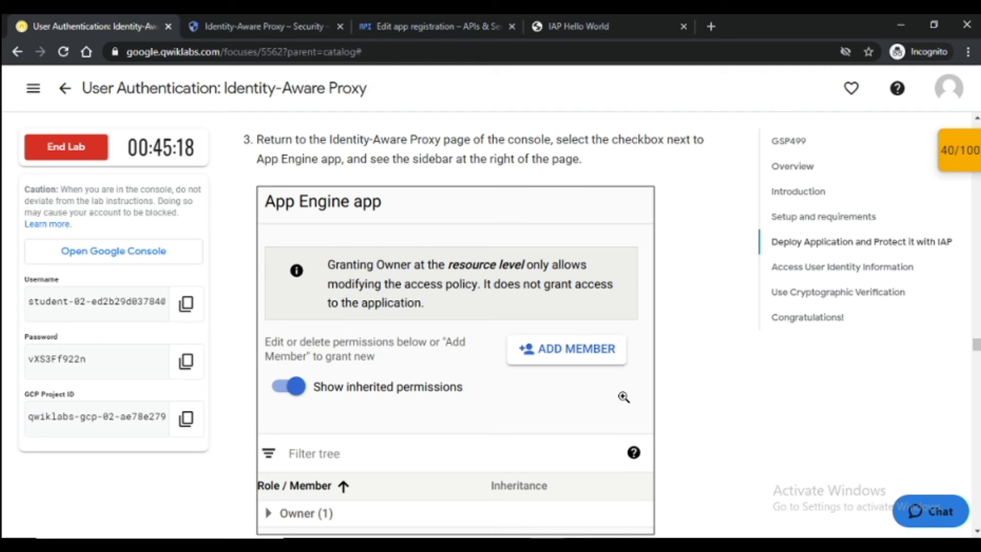
{"action": "scroll", "coordinate": [623, 397], "scroll_direction": "down", "scroll_amount": 2}
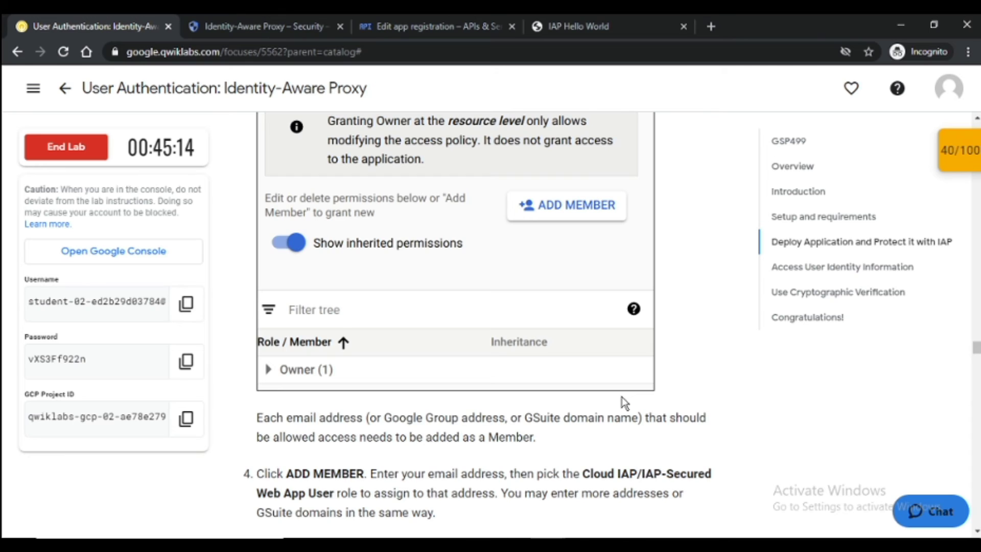
{"action": "scroll", "coordinate": [622, 400], "scroll_direction": "down", "scroll_amount": 3}
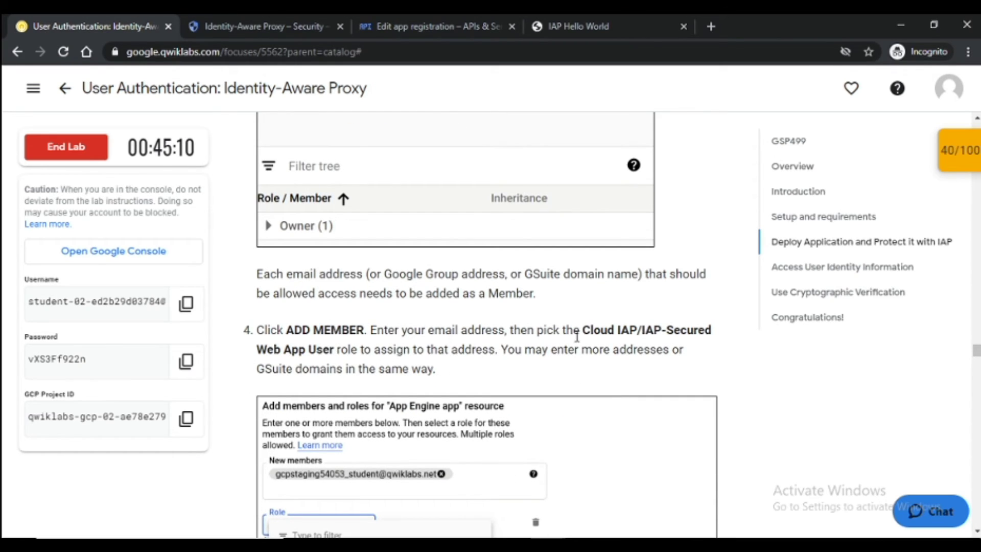
- Start adding a member to the App Engine app and enter the lab account's username, copied from the lab page, as the new member
{"action": "left_click", "coordinate": [240, 14]}
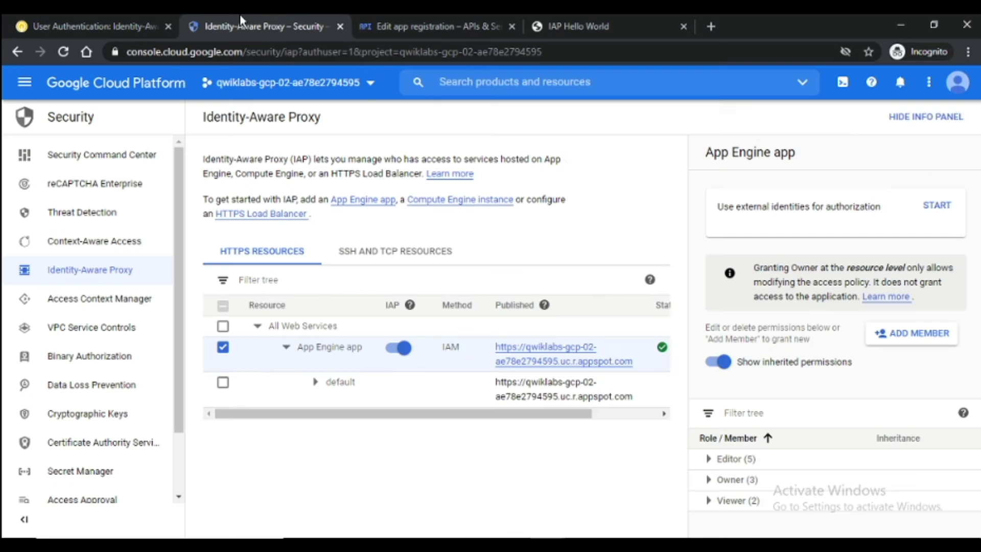
{"action": "left_click", "coordinate": [907, 333]}
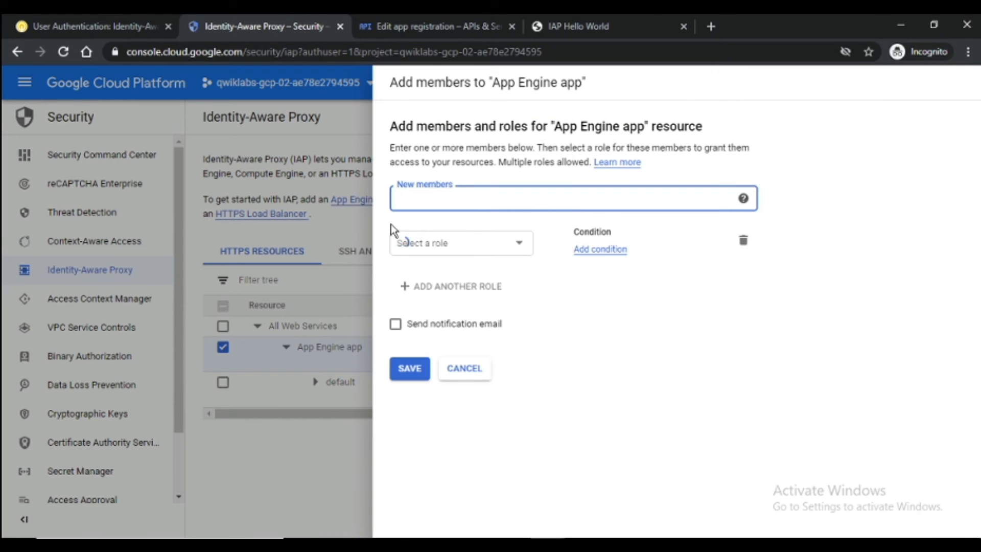
{"action": "left_click", "coordinate": [97, 28]}
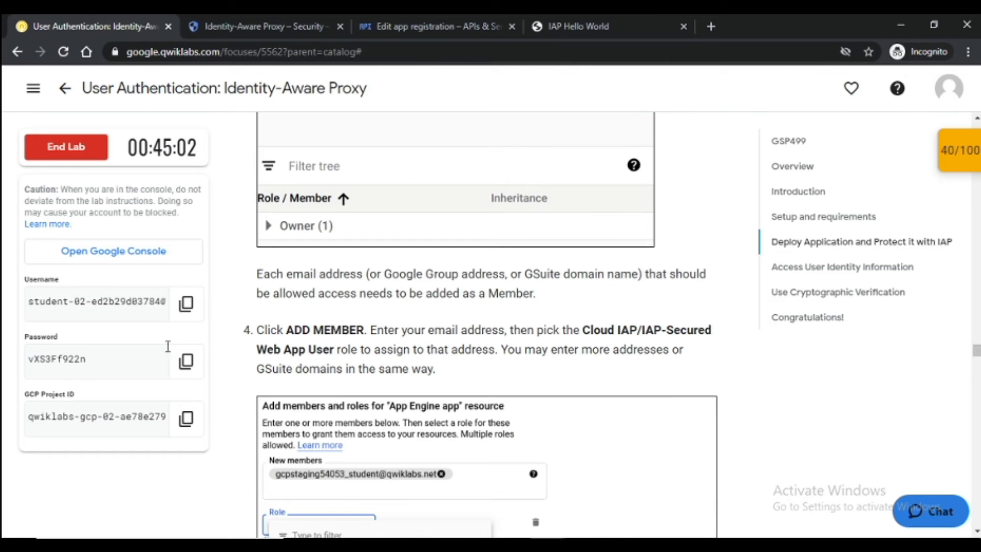
{"action": "left_click", "coordinate": [185, 304]}
{"action": "left_click", "coordinate": [259, 20]}
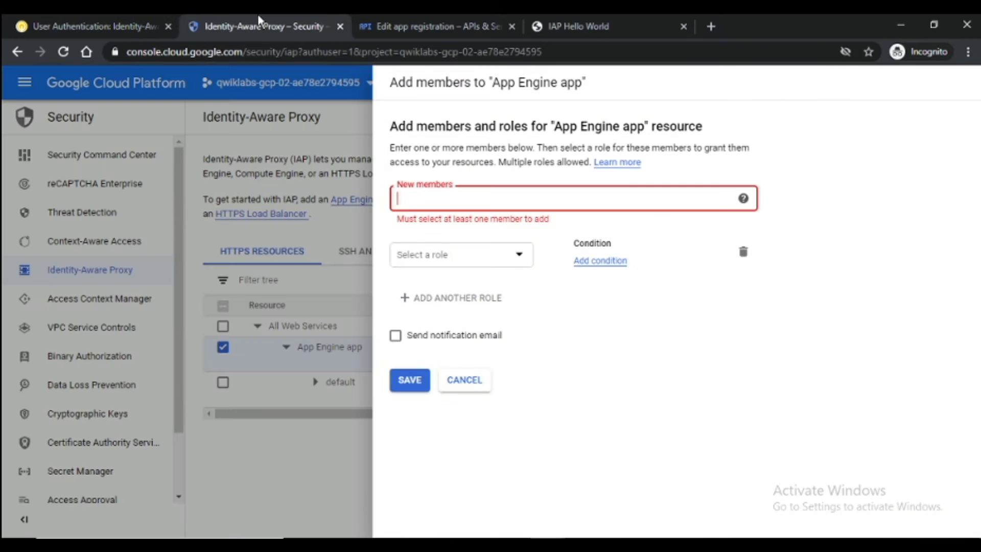
{"action": "key", "text": "ctrl+v"}
{"action": "left_click", "coordinate": [96, 15]}
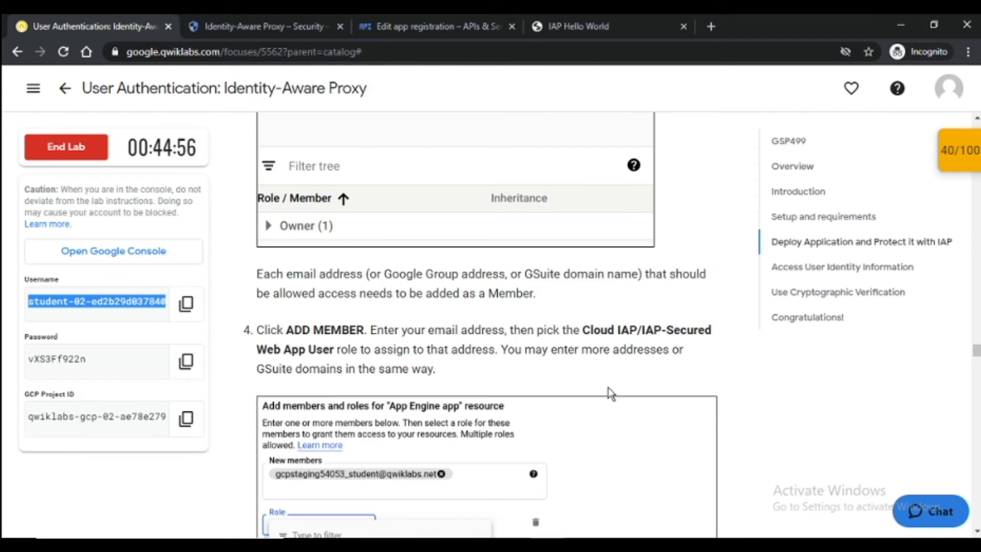
{"action": "left_click", "coordinate": [283, 24]}
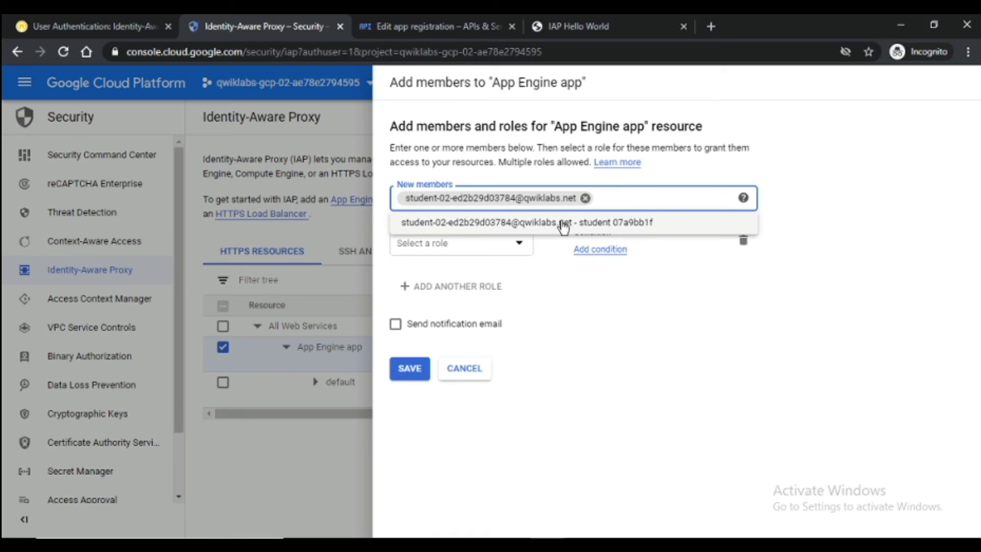
{"action": "left_click", "coordinate": [705, 330]}
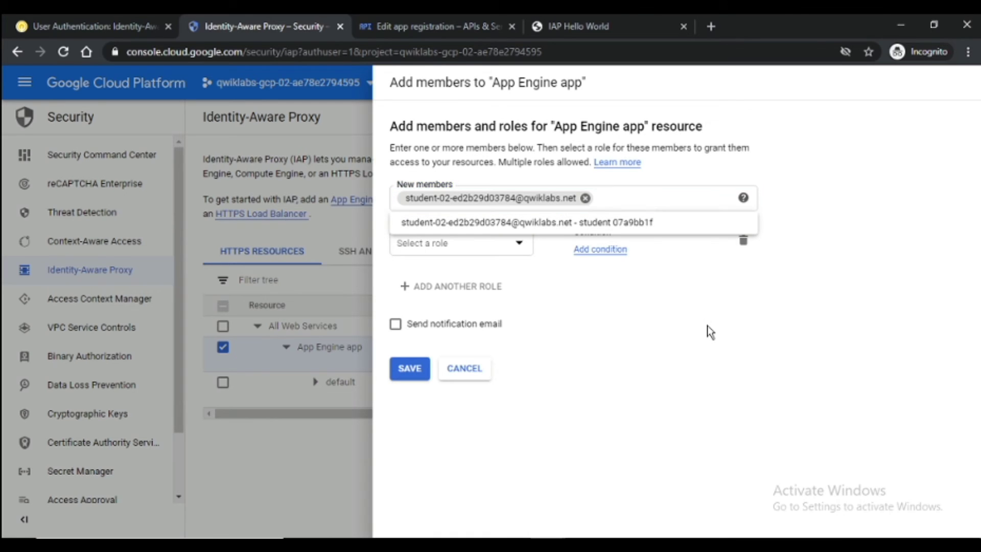
- Assign the Cloud IAP role IAP-secured Web App User to the new member, check the lab's next step and save the policy
{"action": "left_click", "coordinate": [523, 243]}
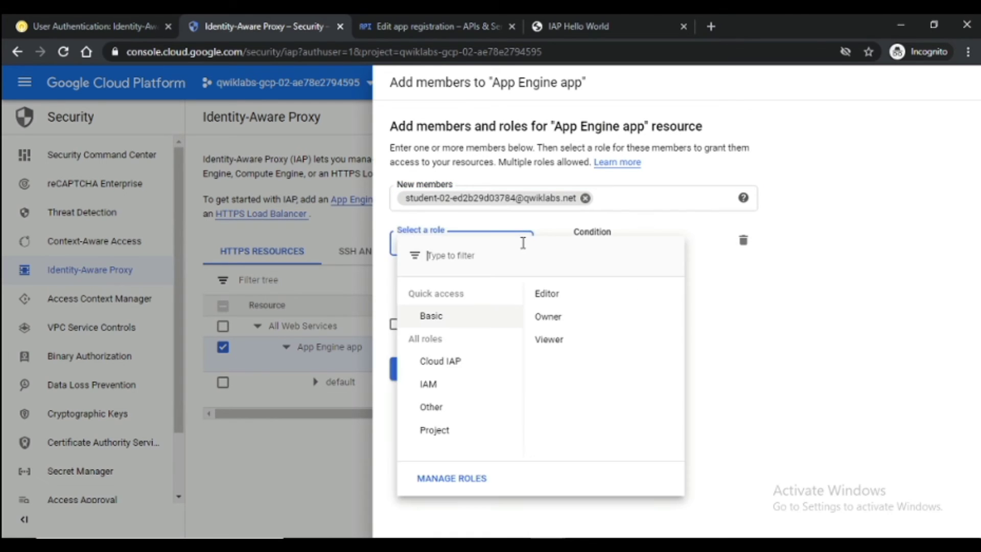
{"action": "left_click", "coordinate": [478, 364]}
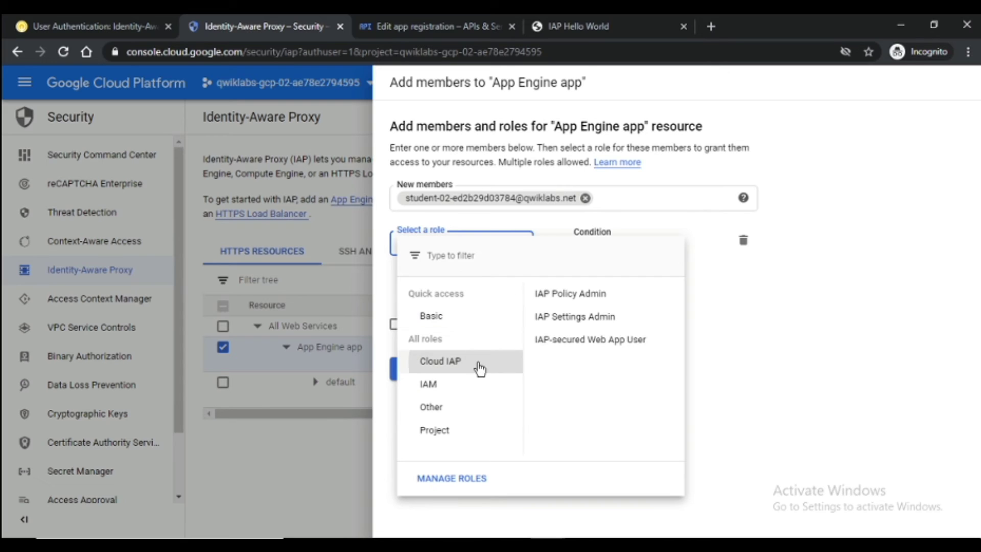
{"action": "left_click", "coordinate": [542, 343]}
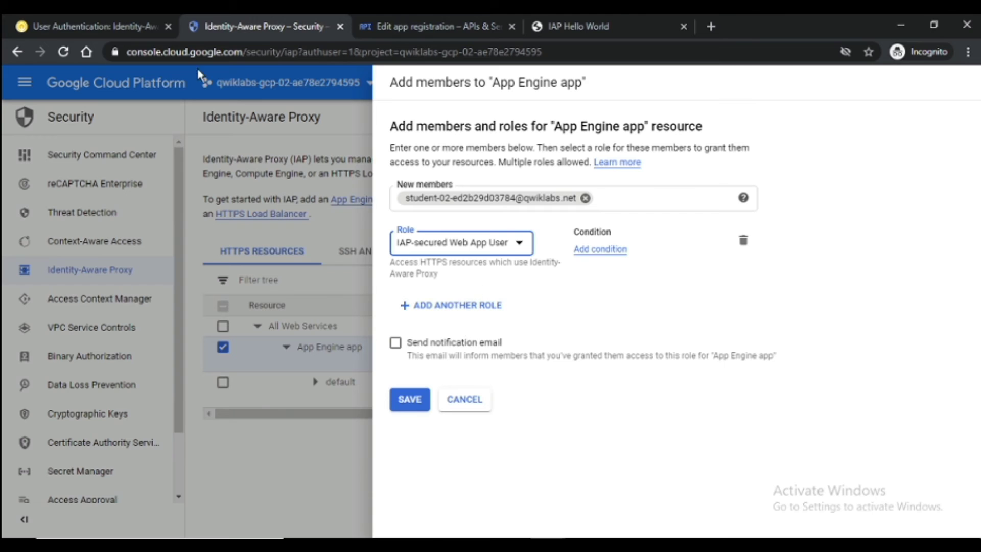
{"action": "left_click", "coordinate": [97, 23]}
{"action": "scroll", "coordinate": [554, 269], "scroll_direction": "down", "scroll_amount": 1}
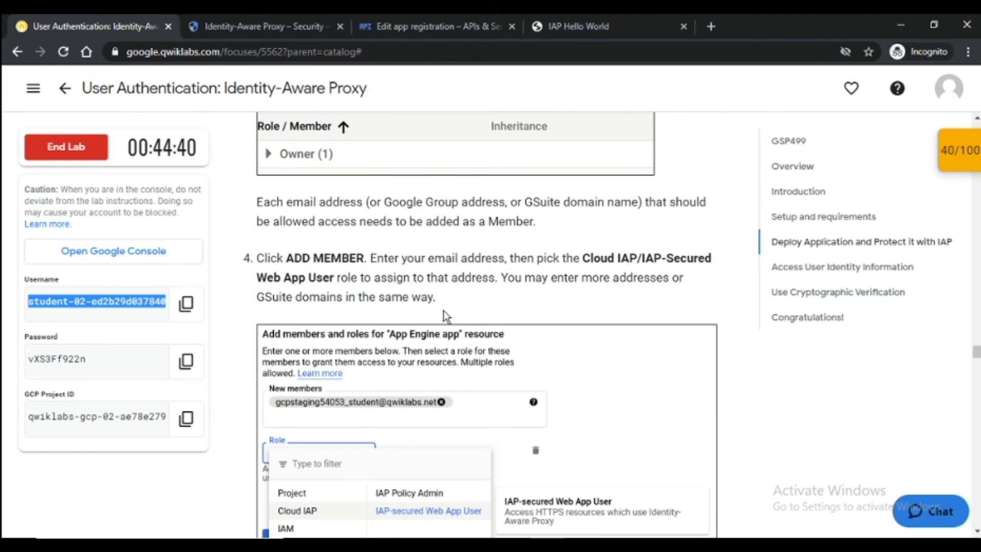
{"action": "scroll", "coordinate": [388, 304], "scroll_direction": "down", "scroll_amount": 5}
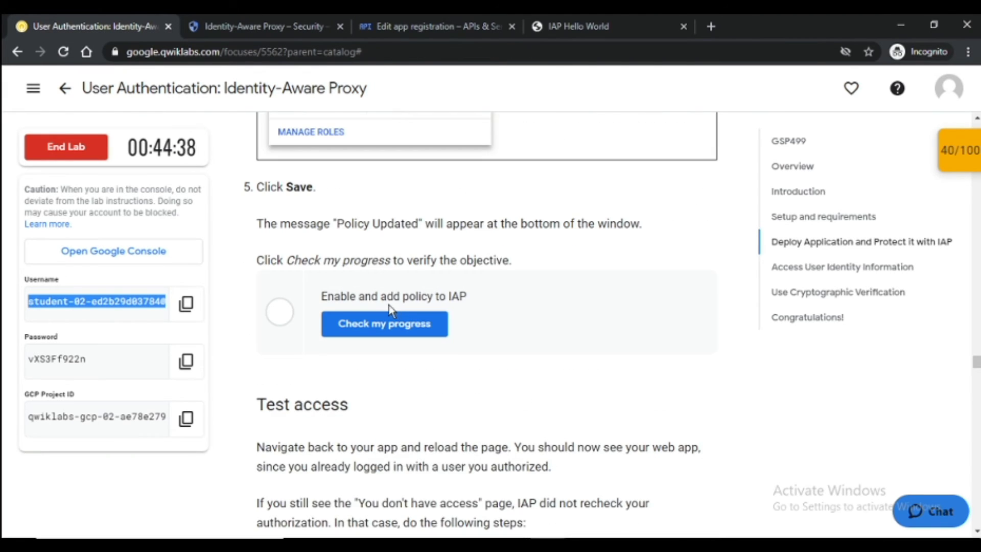
{"action": "left_click", "coordinate": [276, 23]}
{"action": "left_click", "coordinate": [415, 398]}
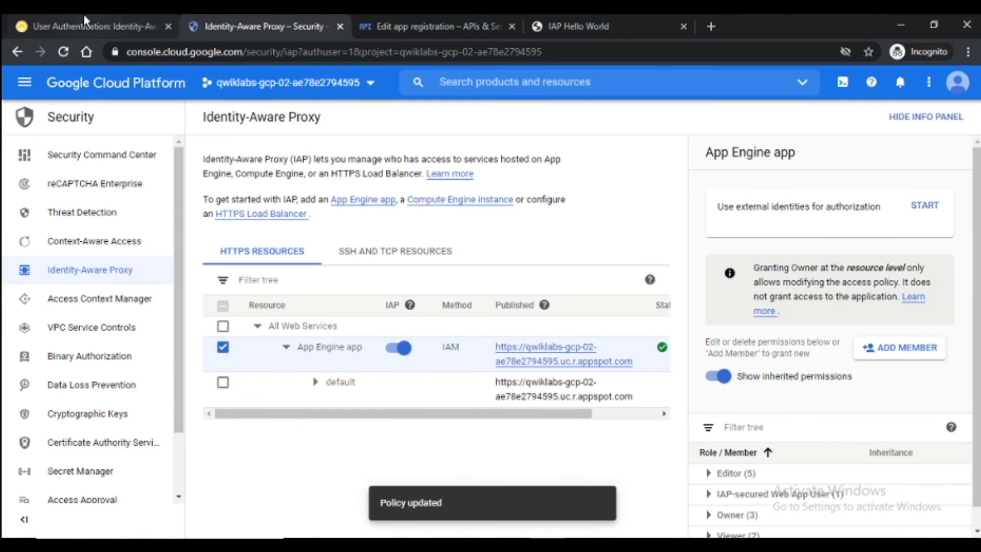
- Try to verify the lab's "Enable and add policy to IAP" objective on the lab page
{"action": "left_click", "coordinate": [43, 23]}
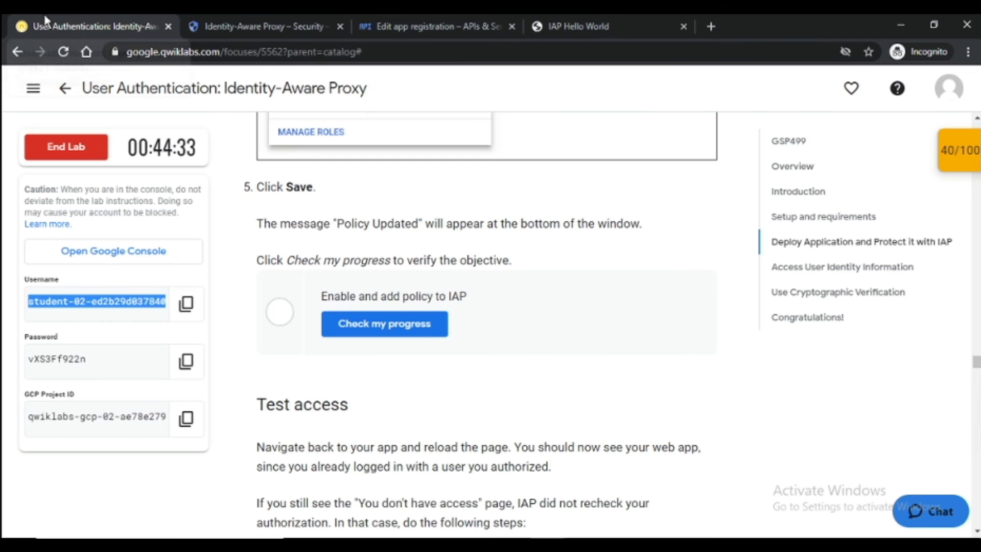
{"action": "left_click", "coordinate": [428, 332]}
{"action": "scroll", "coordinate": [493, 352], "scroll_direction": "down", "scroll_amount": 2}
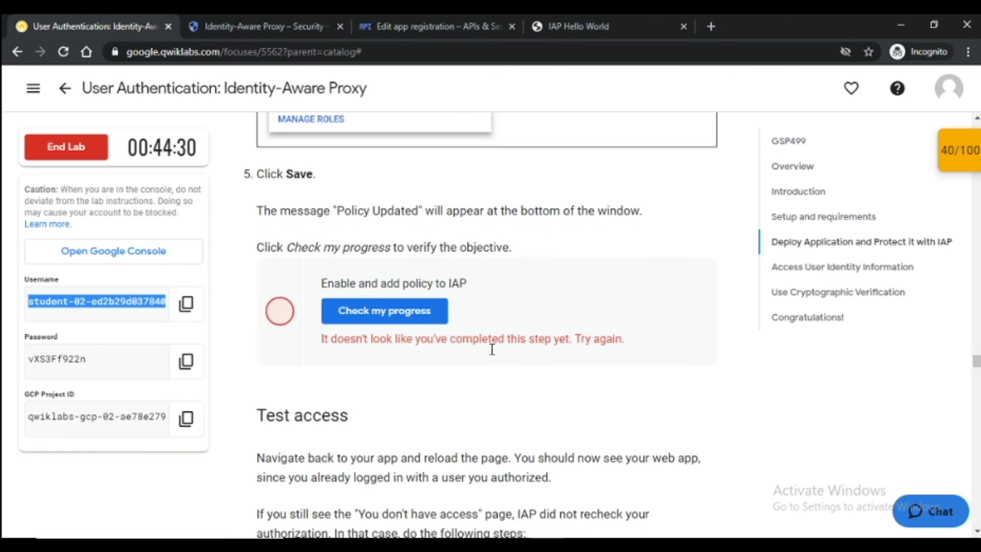
{"action": "left_click", "coordinate": [429, 253]}
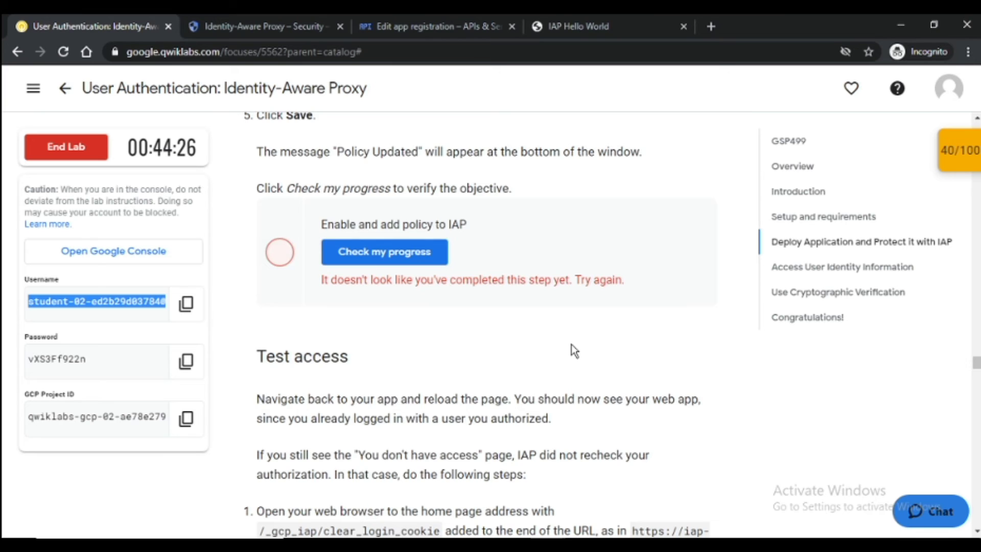
- Recheck the lab's instructions on adding a member, compare them with the App Engine app's permissions and reload the Identity-Aware Proxy page
{"action": "scroll", "coordinate": [572, 347], "scroll_direction": "up", "scroll_amount": 4}
{"action": "scroll", "coordinate": [572, 350], "scroll_direction": "up", "scroll_amount": 6}
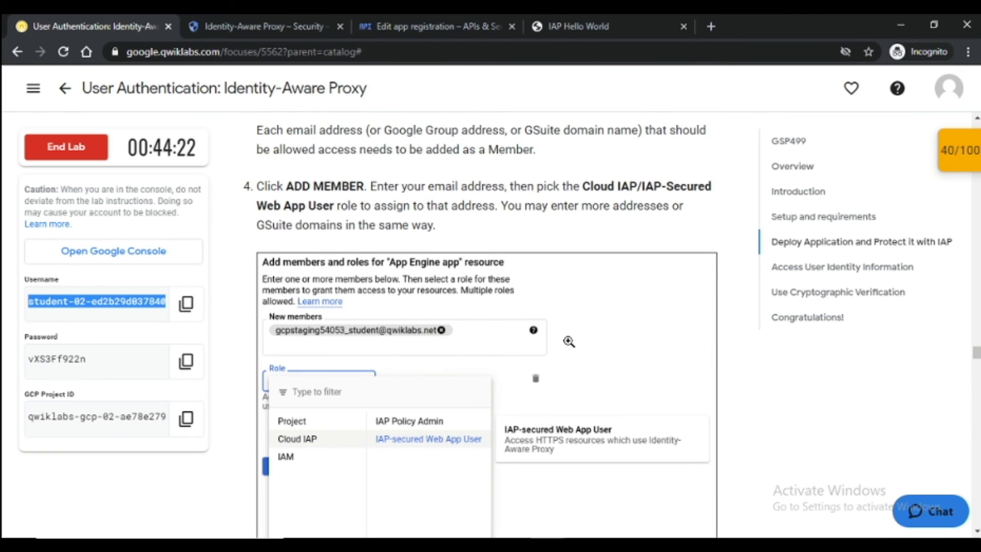
{"action": "scroll", "coordinate": [568, 341], "scroll_direction": "up", "scroll_amount": 6}
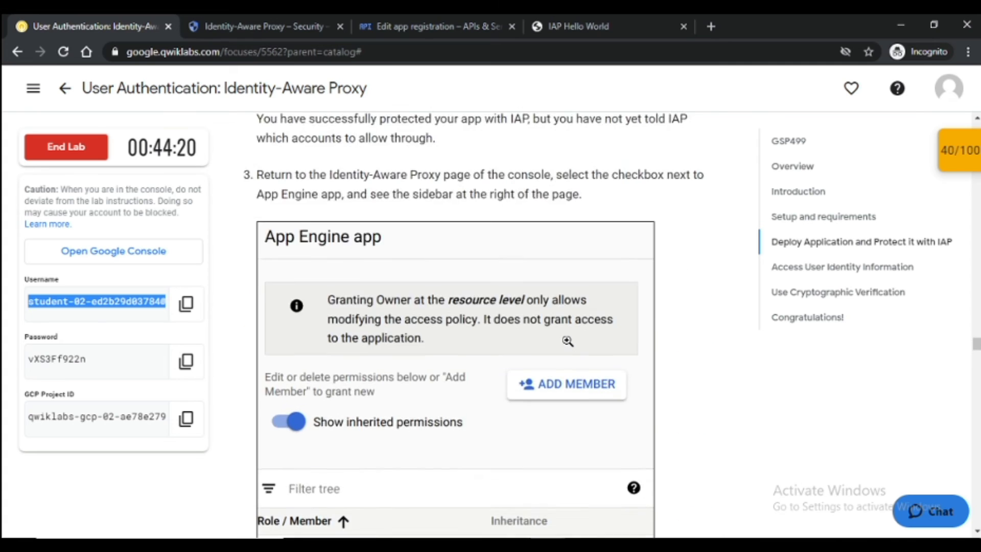
{"action": "scroll", "coordinate": [567, 341], "scroll_direction": "up", "scroll_amount": 15}
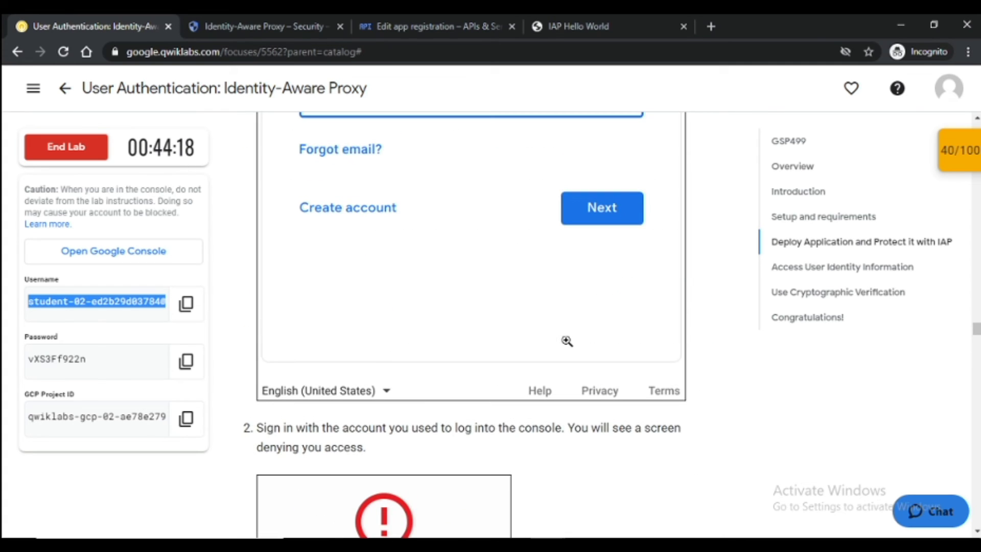
{"action": "scroll", "coordinate": [566, 341], "scroll_direction": "down", "scroll_amount": 1}
{"action": "left_click", "coordinate": [266, 23]}
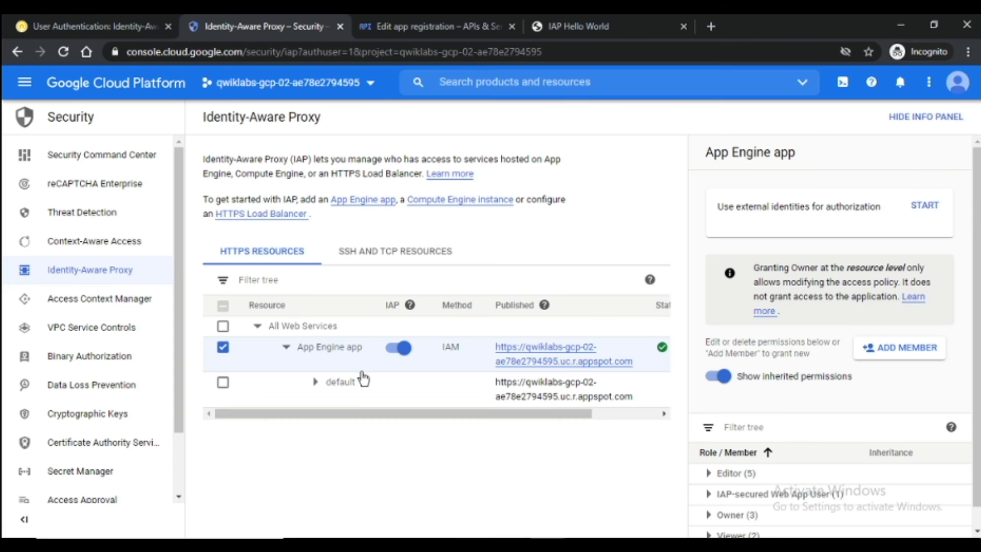
{"action": "scroll", "coordinate": [755, 418], "scroll_direction": "down", "scroll_amount": 1}
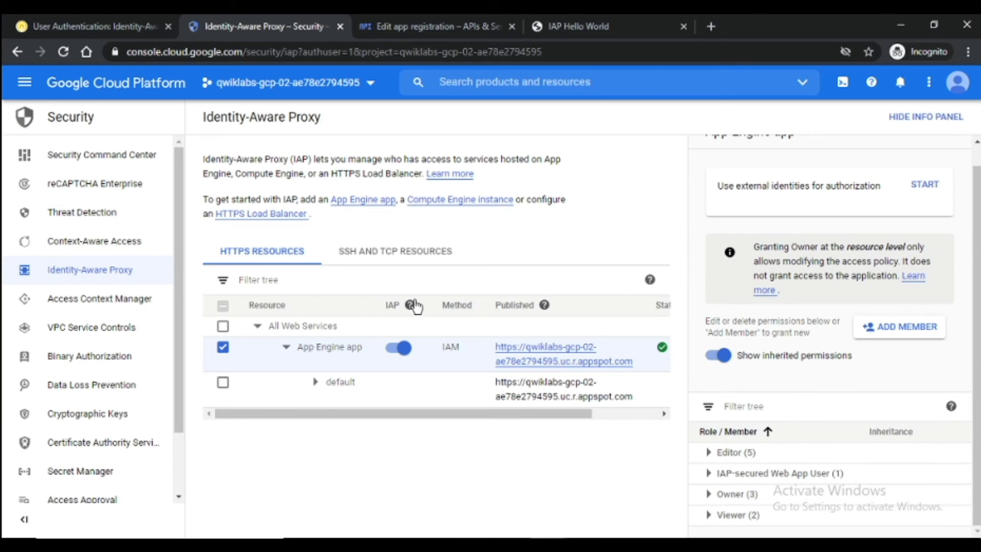
{"action": "left_click", "coordinate": [63, 52]}
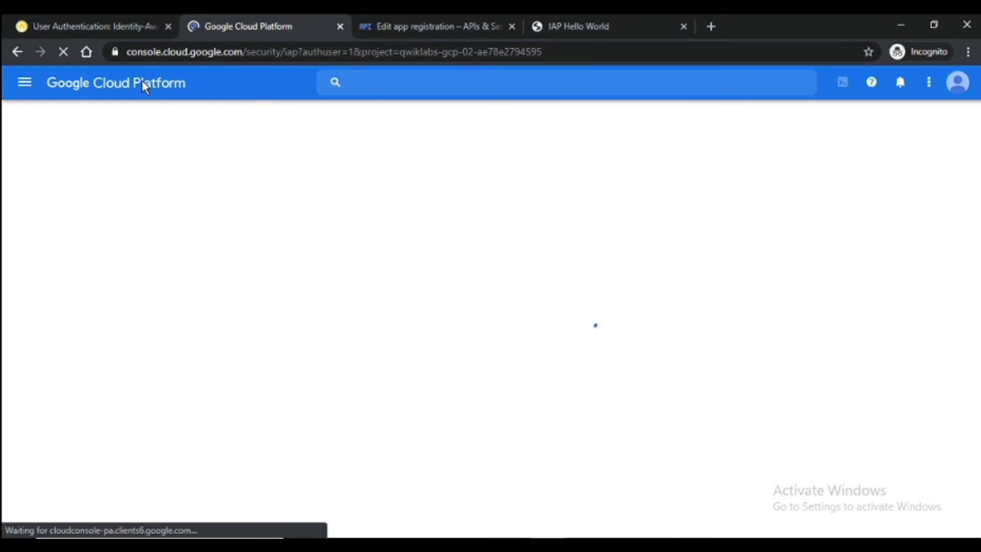
- Return to the lab and verify the "Enable and add policy to IAP" checkpoint from the checkpoint list
{"action": "key", "text": "ctrl+shift+Tab"}
{"action": "scroll", "coordinate": [501, 212], "scroll_direction": "down", "scroll_amount": 10}
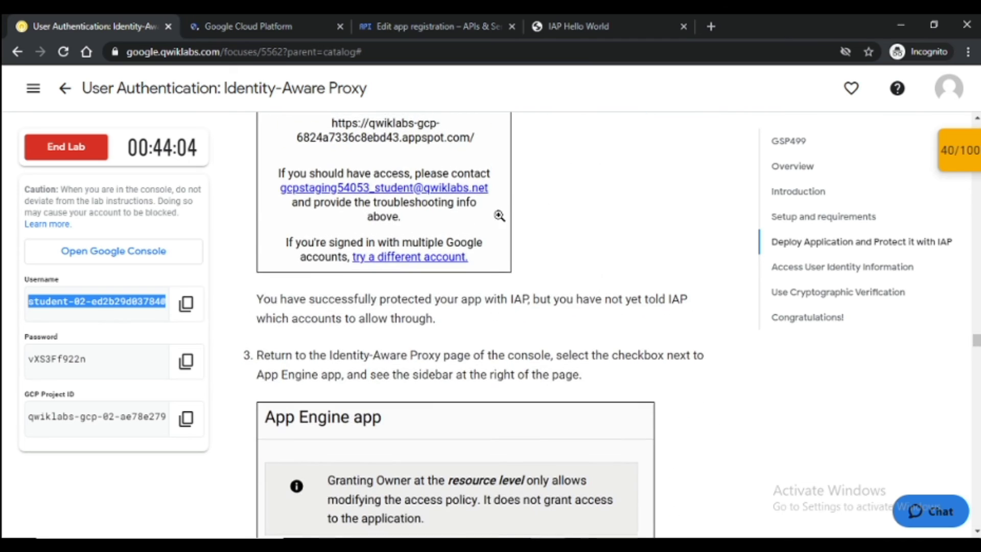
{"action": "scroll", "coordinate": [499, 216], "scroll_direction": "down", "scroll_amount": 8}
{"action": "left_click", "coordinate": [950, 149]}
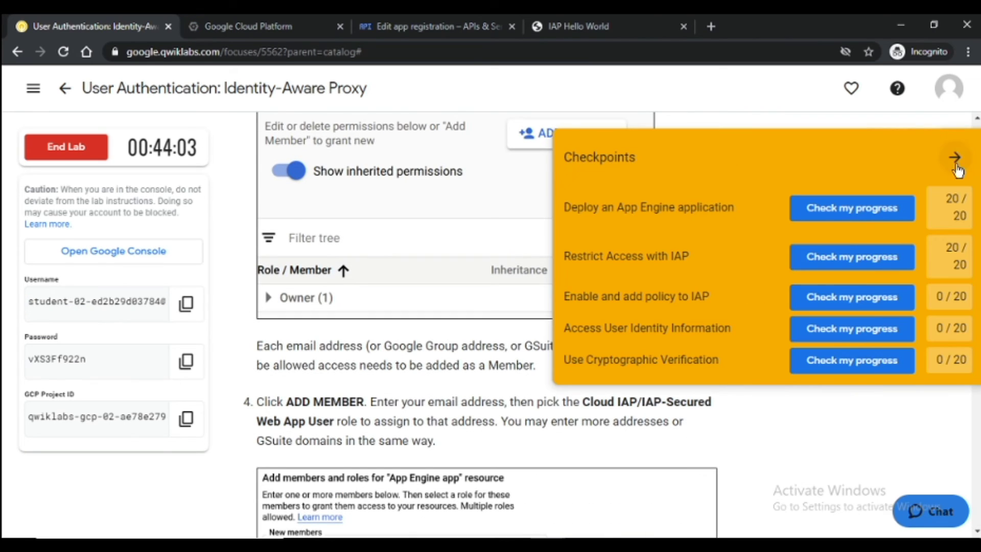
{"action": "left_click", "coordinate": [876, 304]}
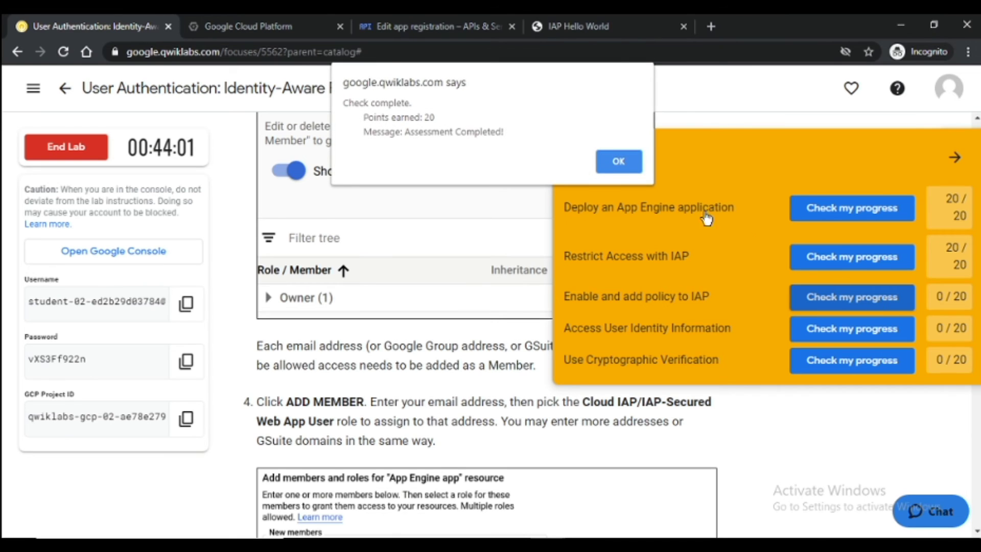
{"action": "left_click", "coordinate": [619, 161]}
{"action": "left_click", "coordinate": [955, 163]}
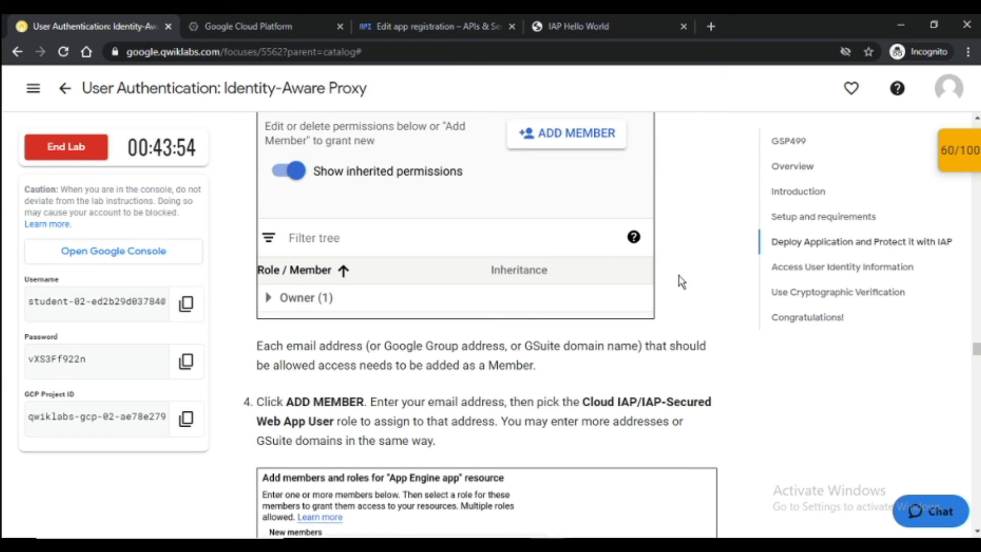
- Run the in-page check for "Enable and add policy to IAP" and review the scores in the checkpoint list
{"action": "scroll", "coordinate": [383, 317], "scroll_direction": "down", "scroll_amount": 10}
{"action": "left_click", "coordinate": [408, 471]}
{"action": "scroll", "coordinate": [556, 415], "scroll_direction": "down", "scroll_amount": 7}
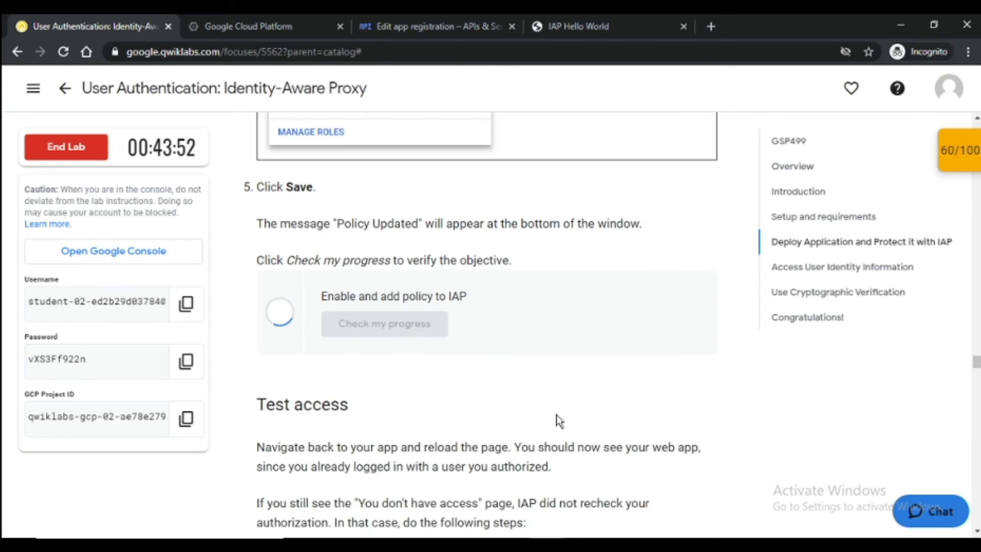
{"action": "scroll", "coordinate": [548, 396], "scroll_direction": "down", "scroll_amount": 15}
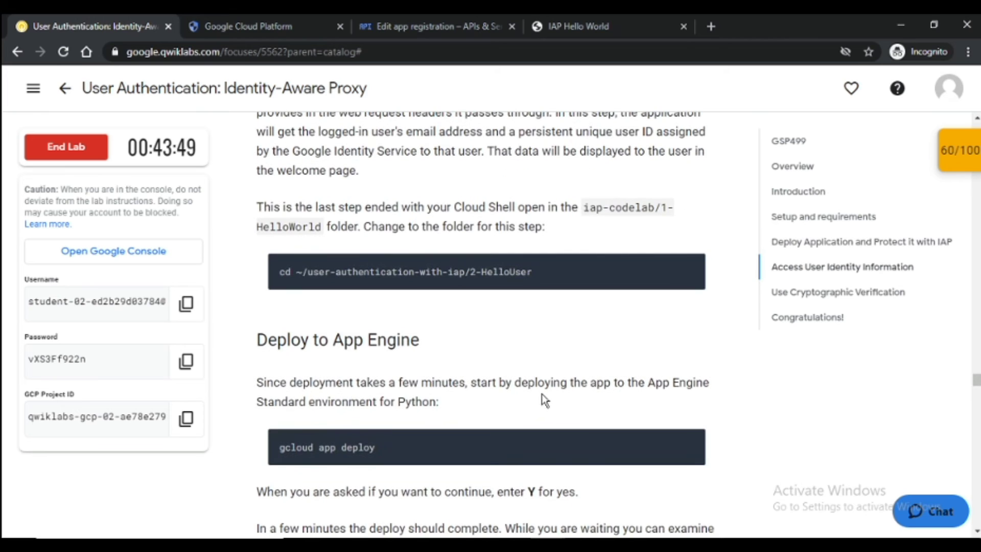
{"action": "left_click", "coordinate": [960, 153]}
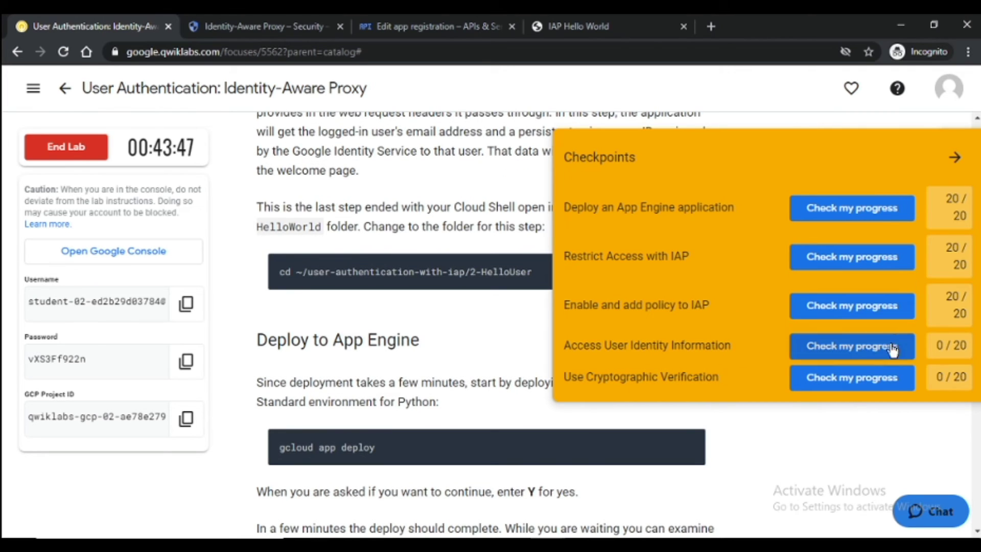
{"action": "left_click", "coordinate": [951, 159]}
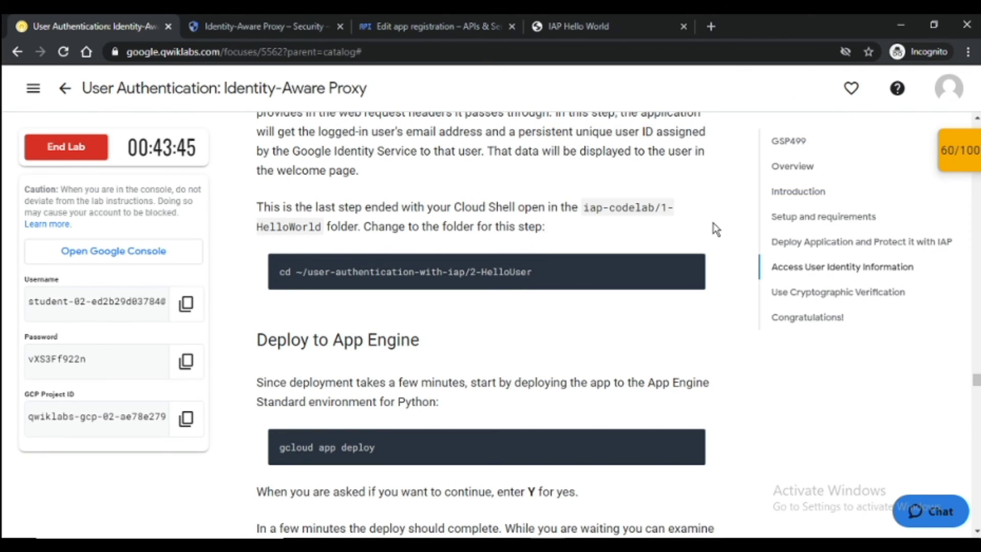
- Copy the lab's command for changing to the 2-HelloUser folder and activate Cloud Shell in the console
{"action": "scroll", "coordinate": [674, 257], "scroll_direction": "up", "scroll_amount": 3}
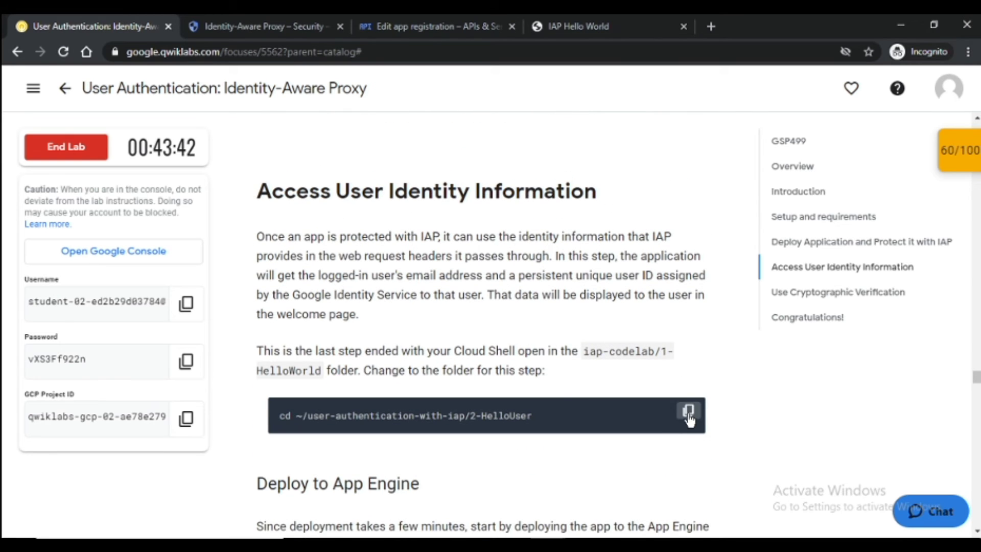
{"action": "left_click", "coordinate": [688, 413]}
{"action": "left_click", "coordinate": [273, 23]}
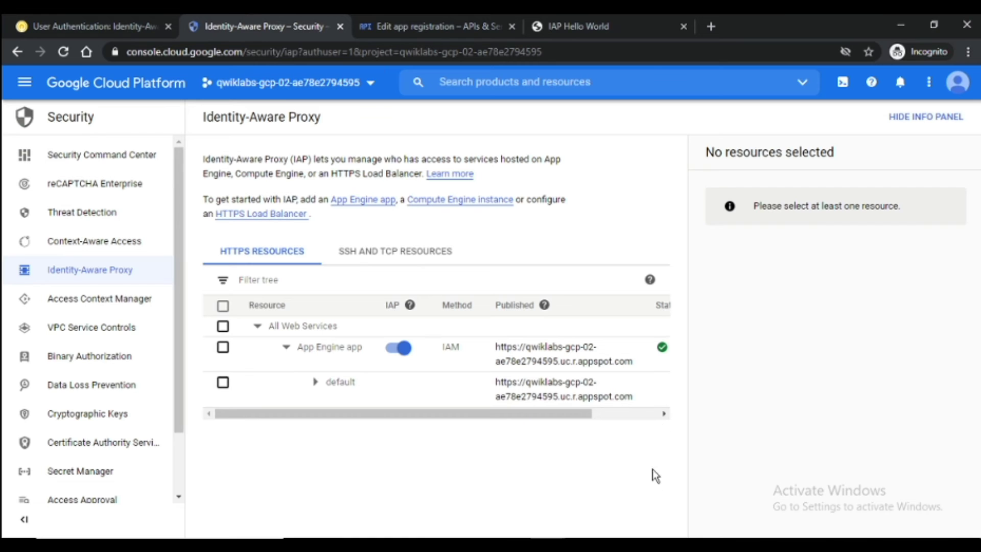
{"action": "left_click", "coordinate": [841, 81]}
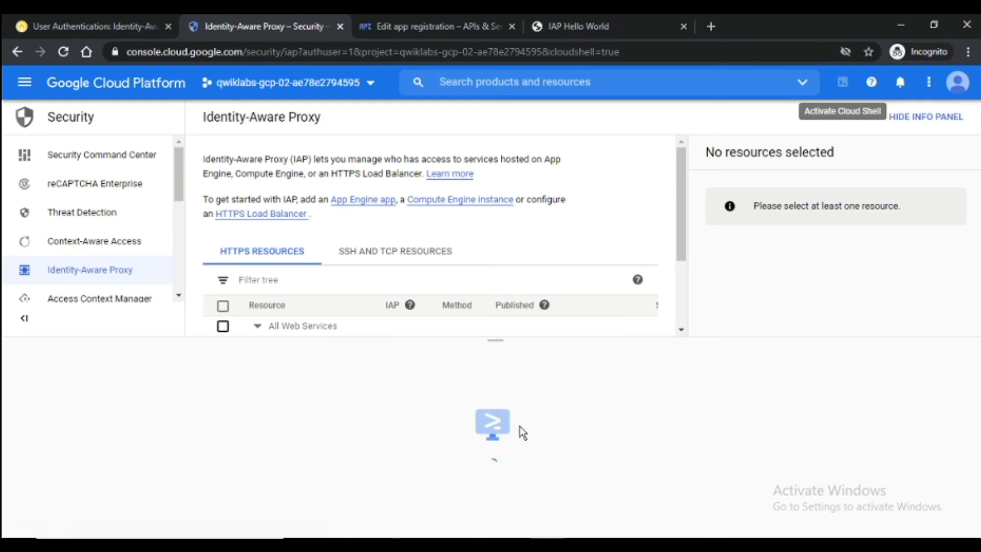
- Review the lab's Access User Identity Information section and run cd ~/user-authentication-with-iap/2-HelloUser in Cloud Shell
{"action": "left_click", "coordinate": [140, 23]}
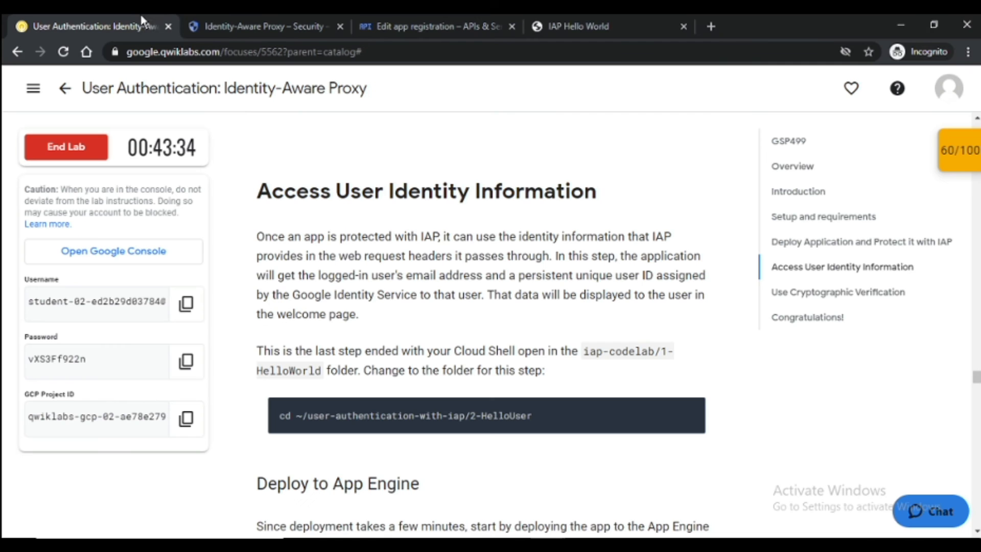
{"action": "scroll", "coordinate": [359, 178], "scroll_direction": "up", "scroll_amount": 4}
{"action": "scroll", "coordinate": [501, 213], "scroll_direction": "up", "scroll_amount": 8}
{"action": "scroll", "coordinate": [502, 208], "scroll_direction": "down", "scroll_amount": 15}
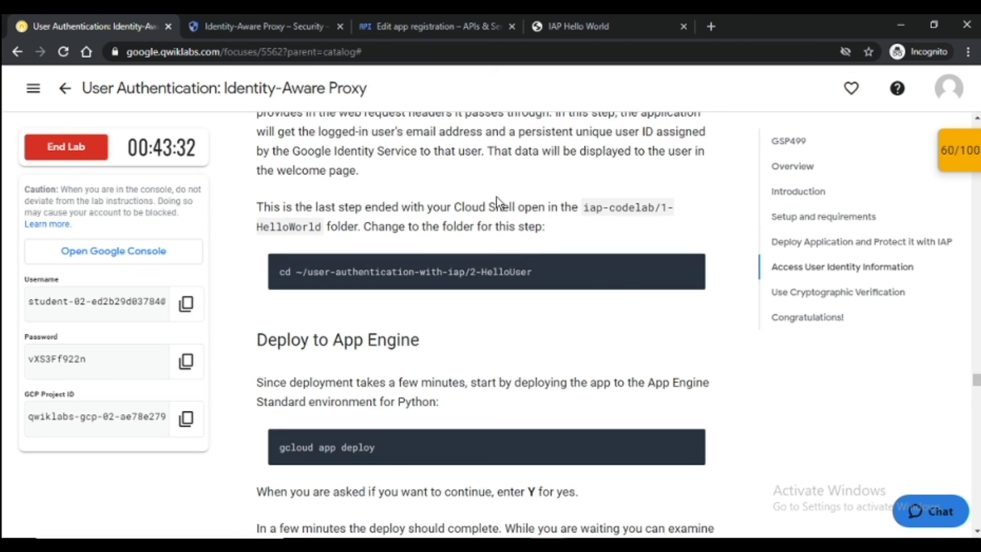
{"action": "scroll", "coordinate": [603, 167], "scroll_direction": "up", "scroll_amount": 1}
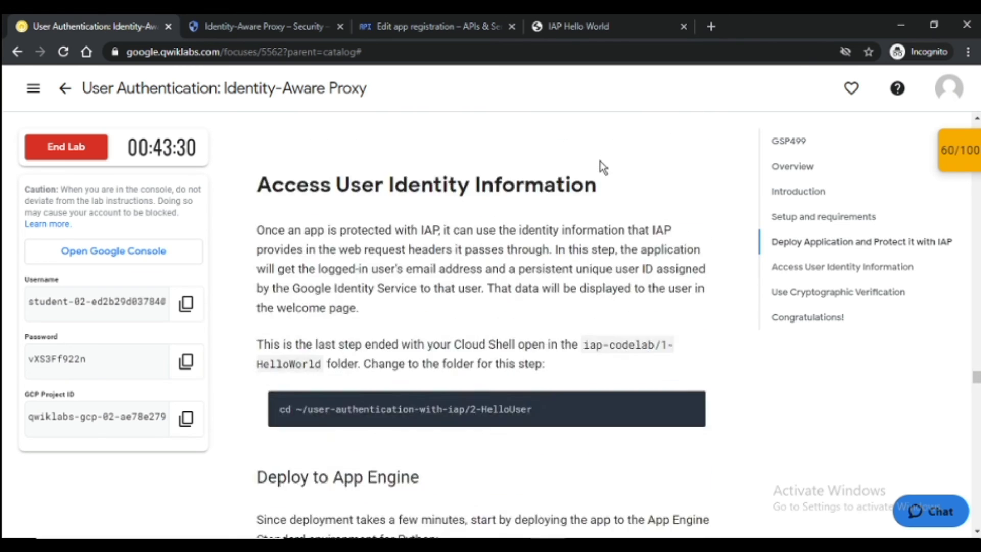
{"action": "scroll", "coordinate": [600, 164], "scroll_direction": "down", "scroll_amount": 4}
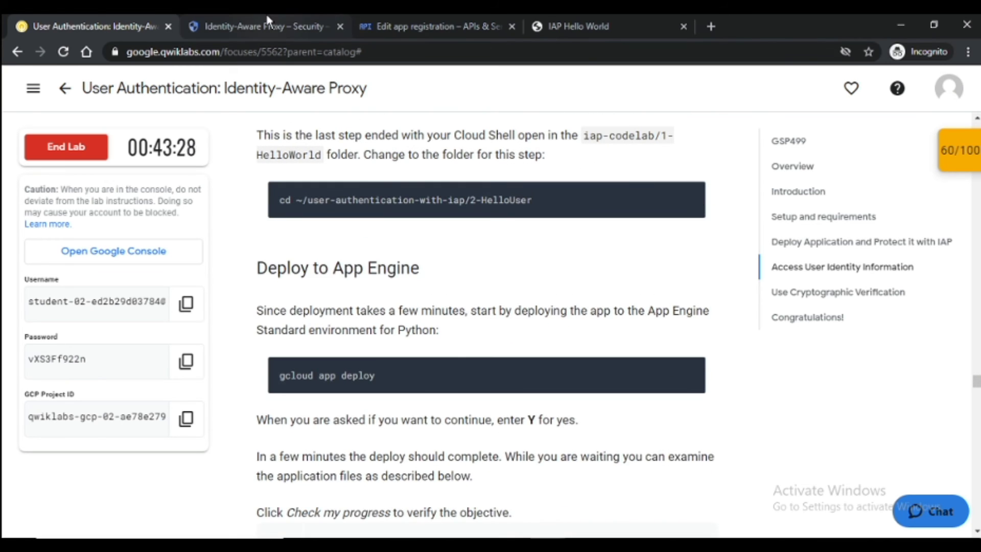
{"action": "left_click", "coordinate": [266, 18]}
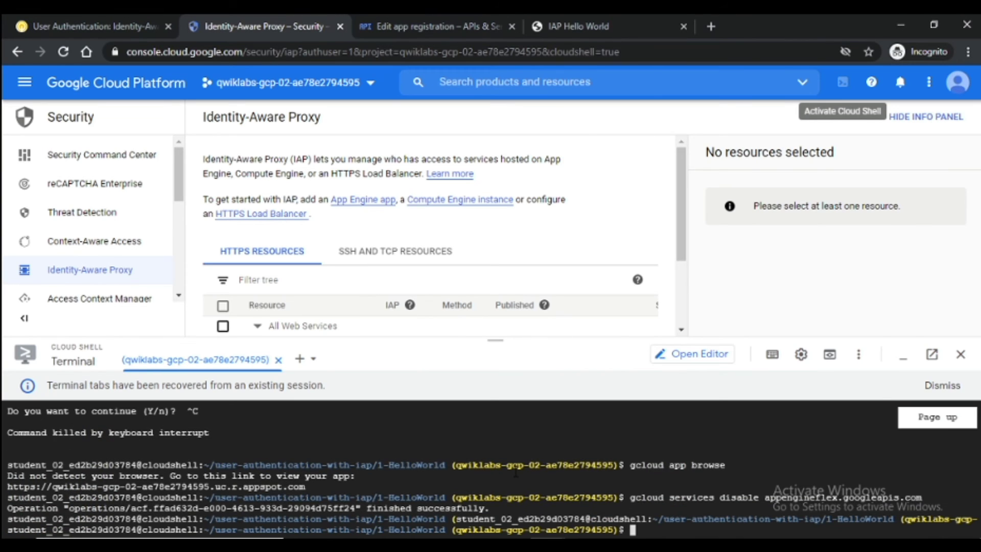
{"action": "key", "text": "ctrl+v"}
{"action": "key", "text": "Return"}
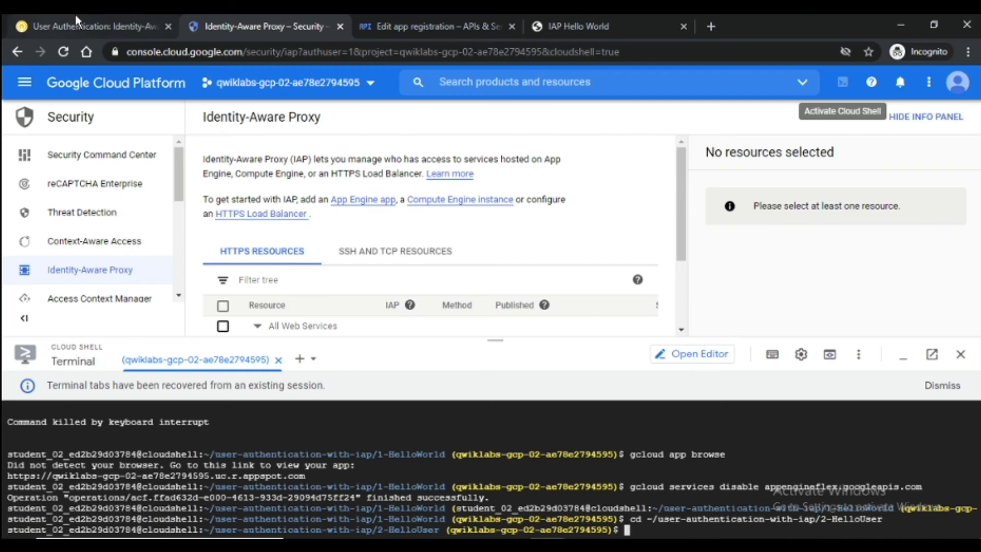
- Deploy the 2-HelloUser app by running gcloud app deploy, copied from the lab, and answer Y to continue
{"action": "left_click", "coordinate": [76, 26]}
{"action": "left_click", "coordinate": [691, 375]}
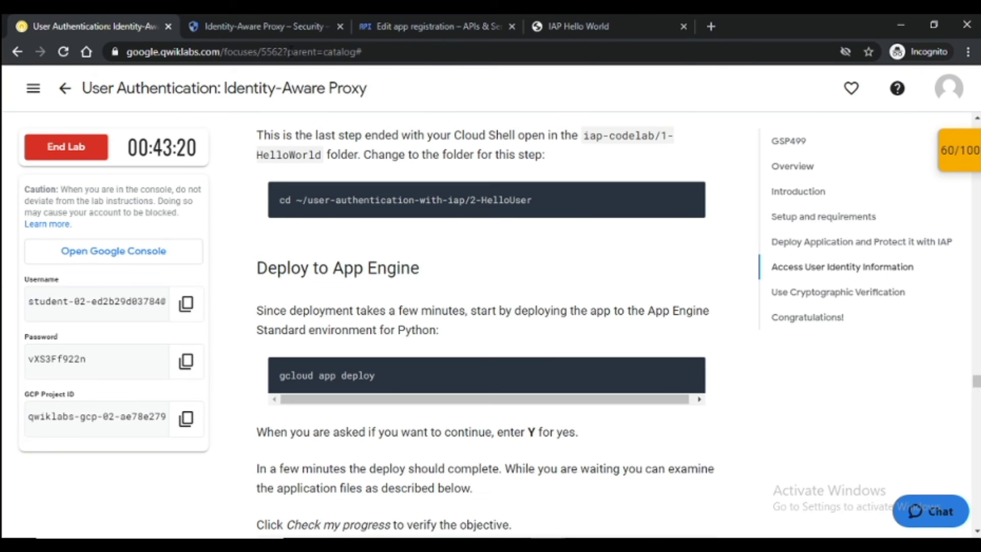
{"action": "left_click", "coordinate": [256, 23]}
{"action": "key", "text": "ctrl+v"}
{"action": "key", "text": "Return"}
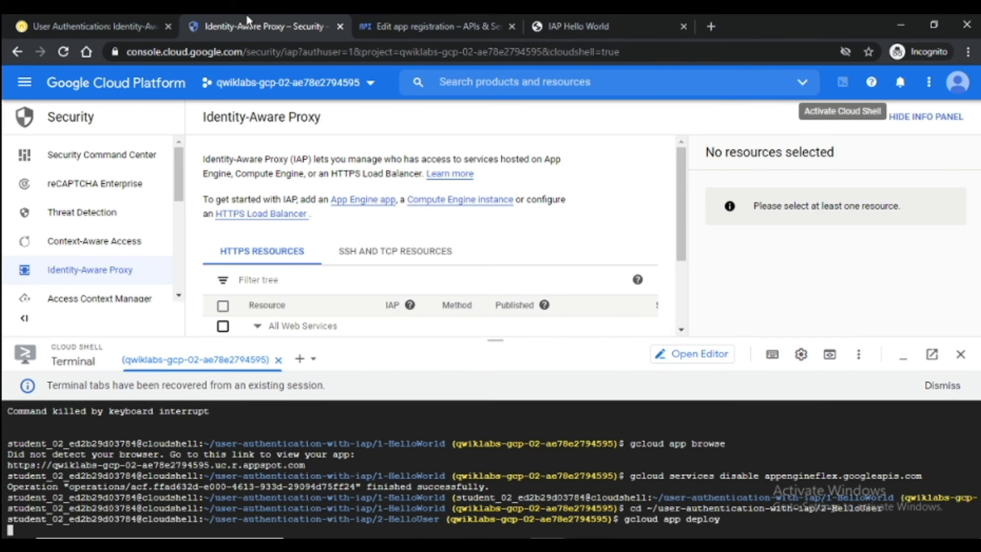
{"action": "left_click", "coordinate": [90, 24]}
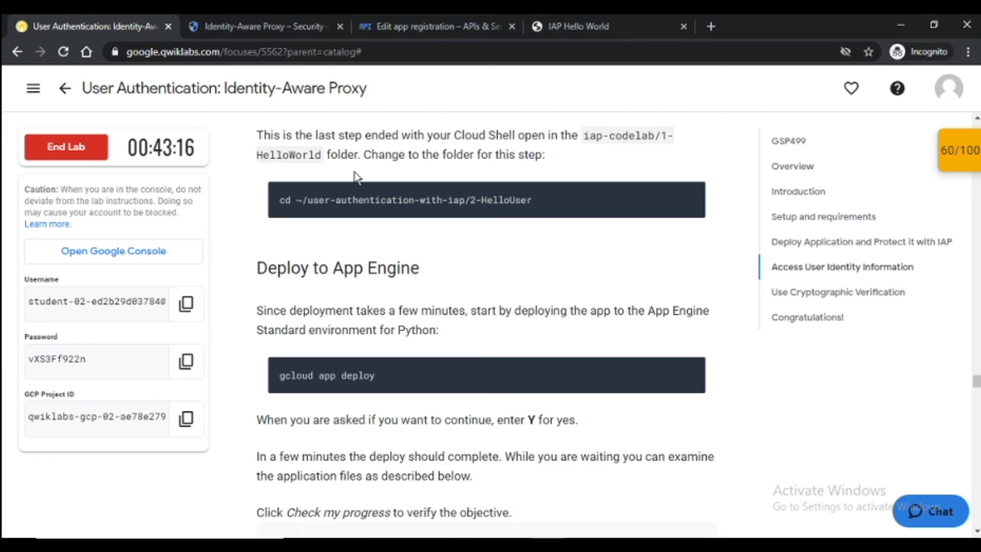
{"action": "scroll", "coordinate": [419, 175], "scroll_direction": "down", "scroll_amount": 2}
{"action": "left_click", "coordinate": [276, 27]}
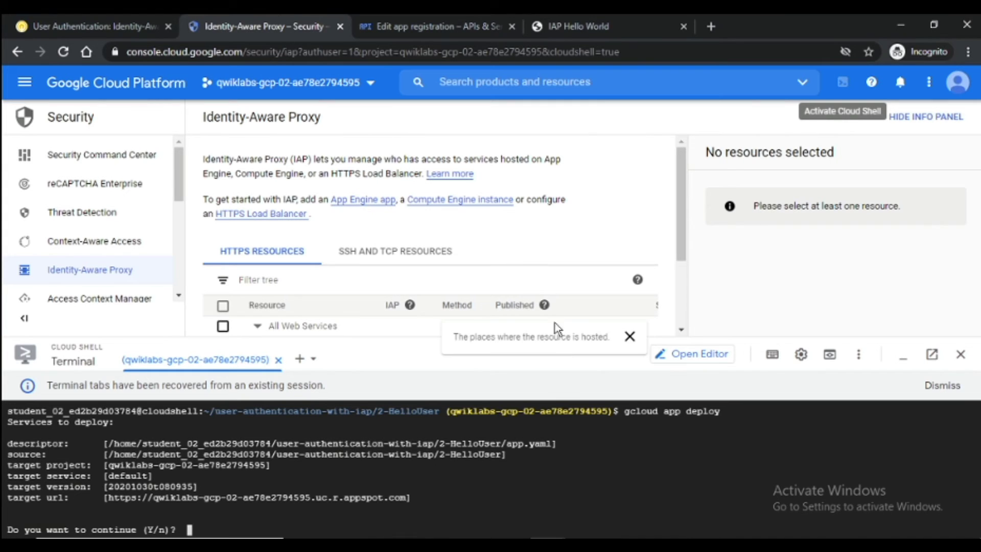
{"action": "type", "text": "Y"}
{"action": "key", "text": "Return"}
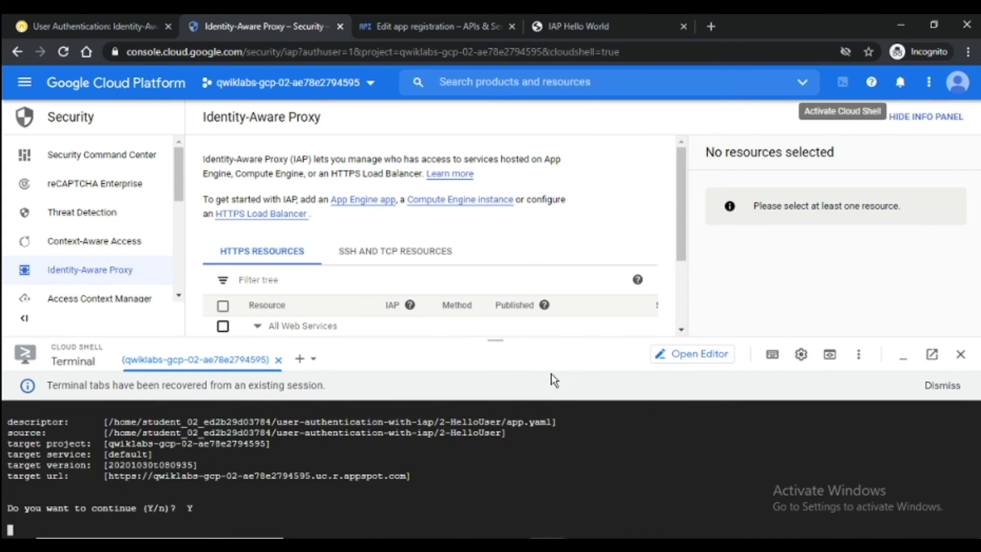
- Read the lab's section on examining the application files and check the deployment's progress in Cloud Shell
{"action": "left_click", "coordinate": [78, 20]}
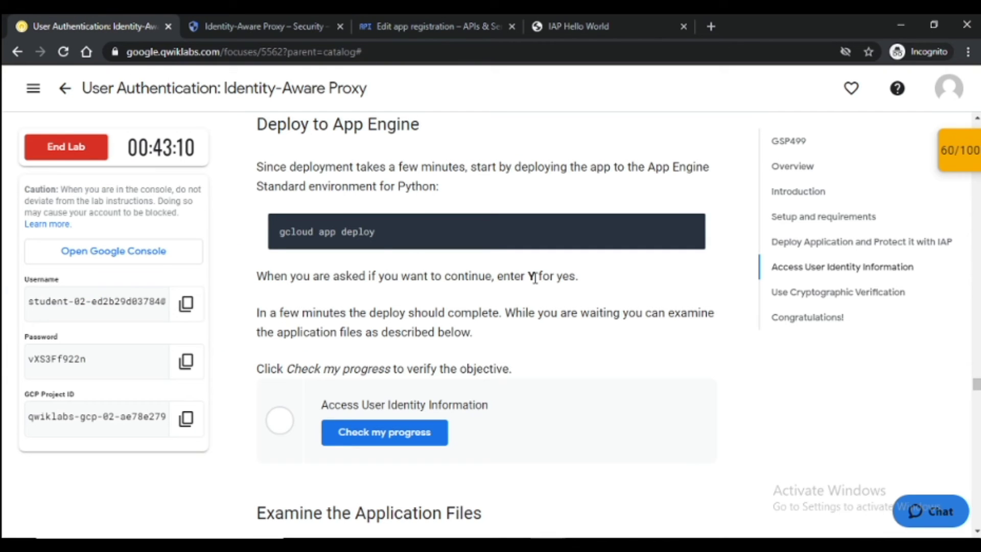
{"action": "scroll", "coordinate": [557, 284], "scroll_direction": "down", "scroll_amount": 1}
{"action": "scroll", "coordinate": [557, 284], "scroll_direction": "down", "scroll_amount": 3}
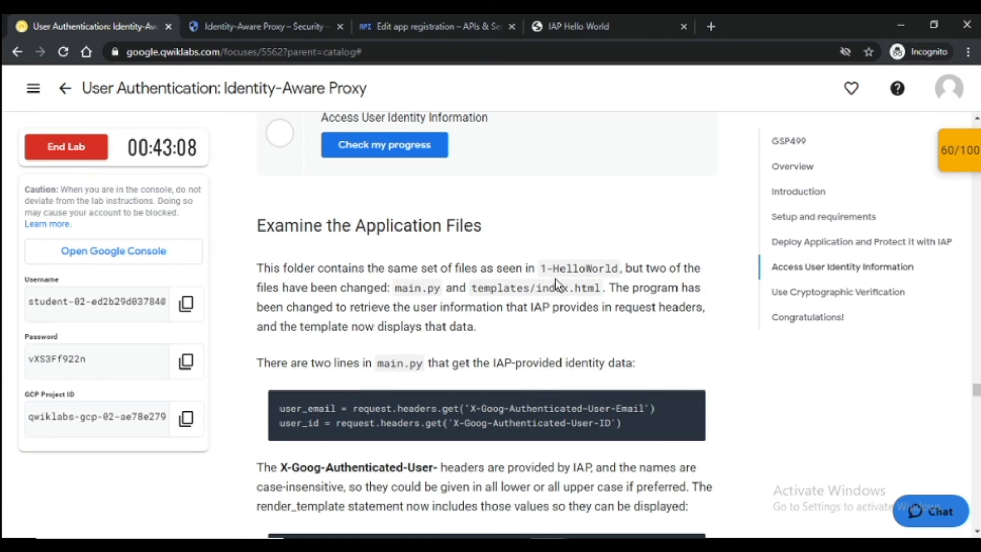
{"action": "scroll", "coordinate": [554, 283], "scroll_direction": "up", "scroll_amount": 2}
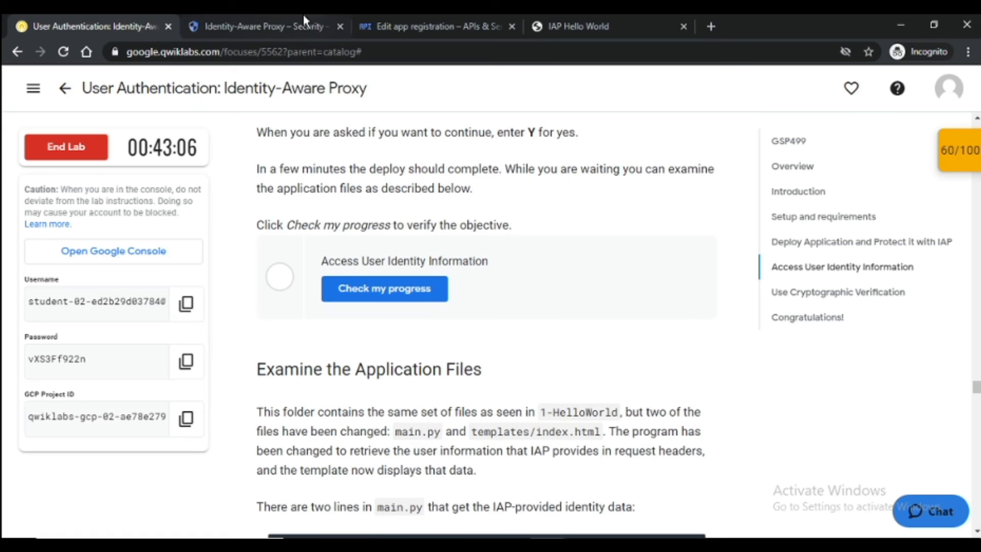
{"action": "left_click", "coordinate": [278, 21]}
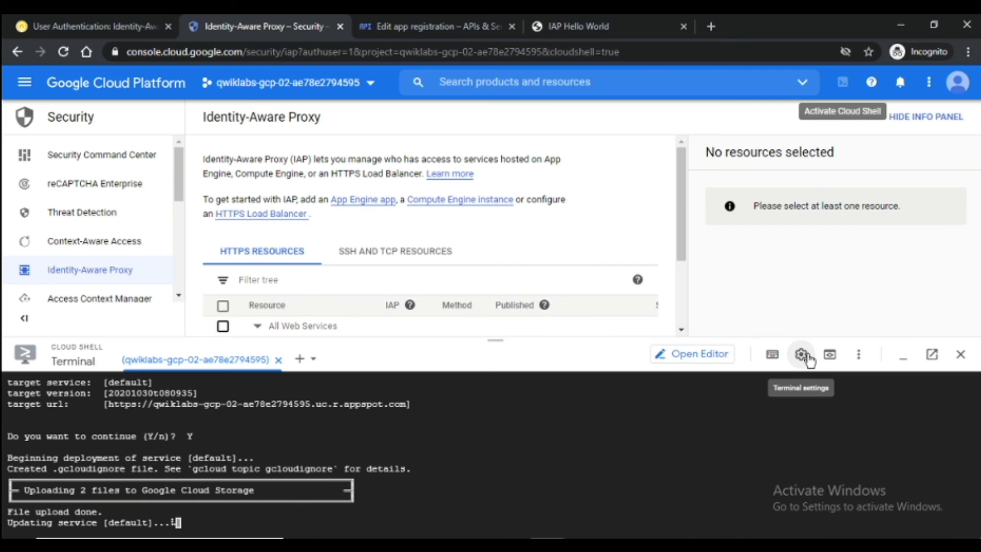
- Set the Cloud Shell terminal's text size to Large and enlarge the terminal pane to nearly the full page height
{"action": "left_click", "coordinate": [809, 361]}
{"action": "mouse_move", "coordinate": [724, 415]}
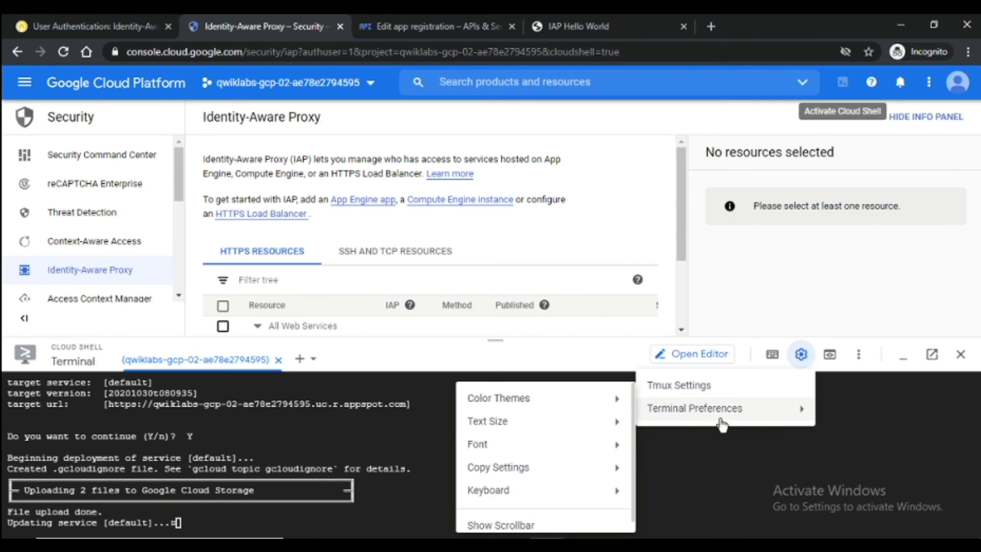
{"action": "mouse_move", "coordinate": [557, 434]}
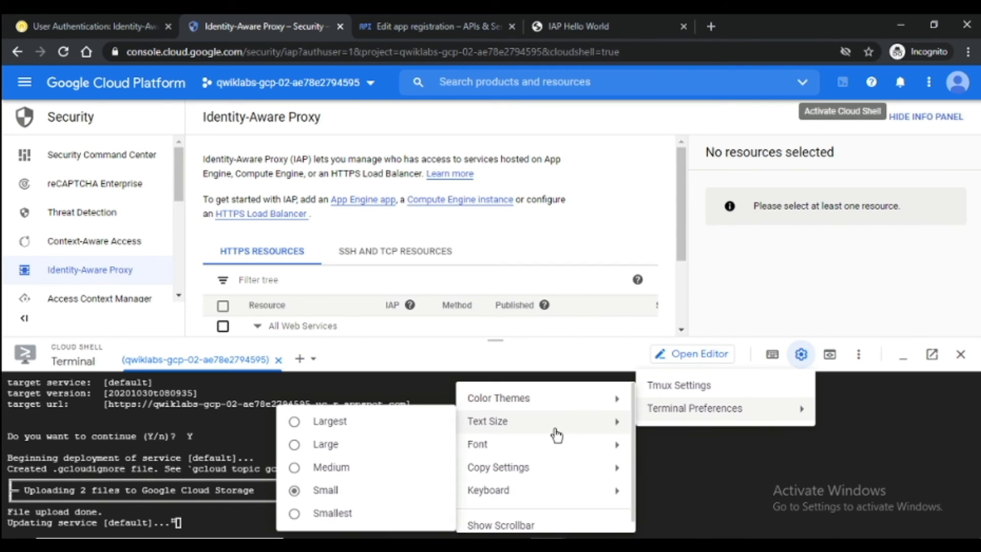
{"action": "left_click", "coordinate": [375, 446]}
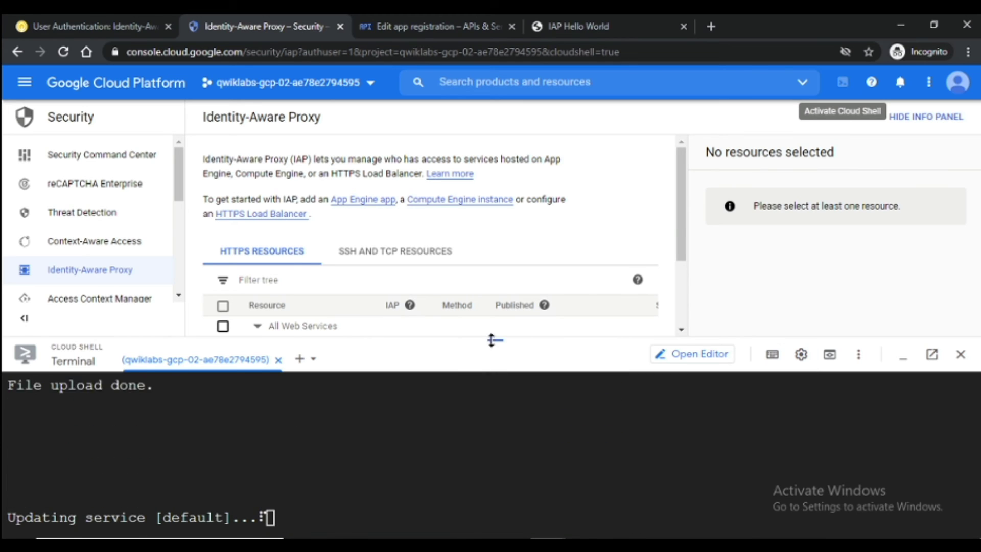
{"action": "left_click_drag", "start_coordinate": [494, 339], "coordinate": [536, 133]}
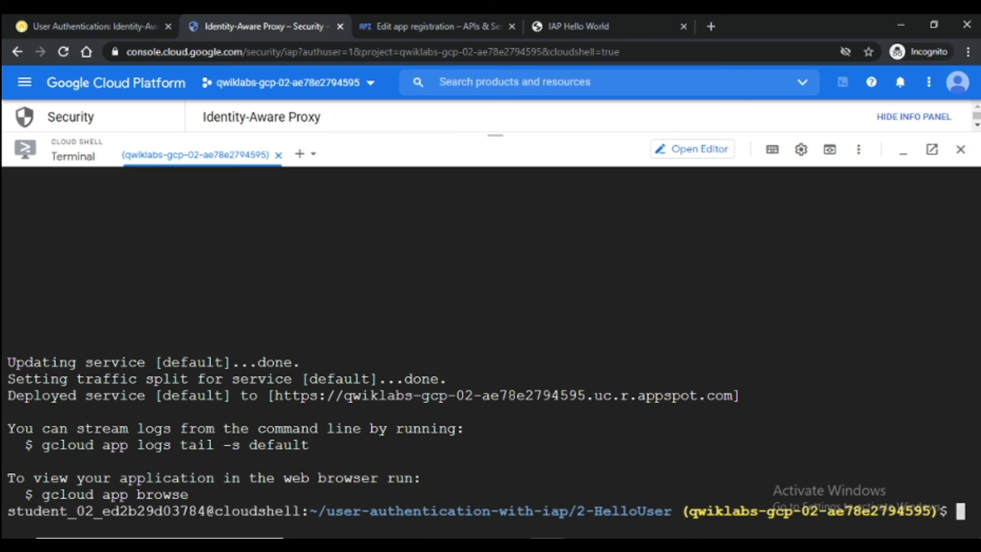
- Check the lab progress for the Access User Identity Information objective and skim the section on examining the application files
{"action": "left_click", "coordinate": [29, 21]}
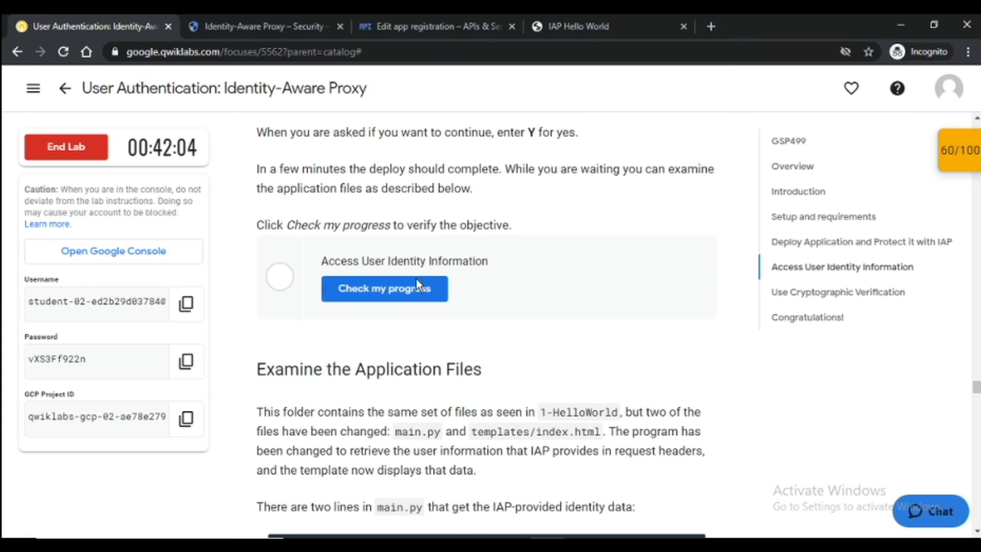
{"action": "left_click", "coordinate": [407, 297]}
{"action": "scroll", "coordinate": [407, 302], "scroll_direction": "down", "scroll_amount": 6}
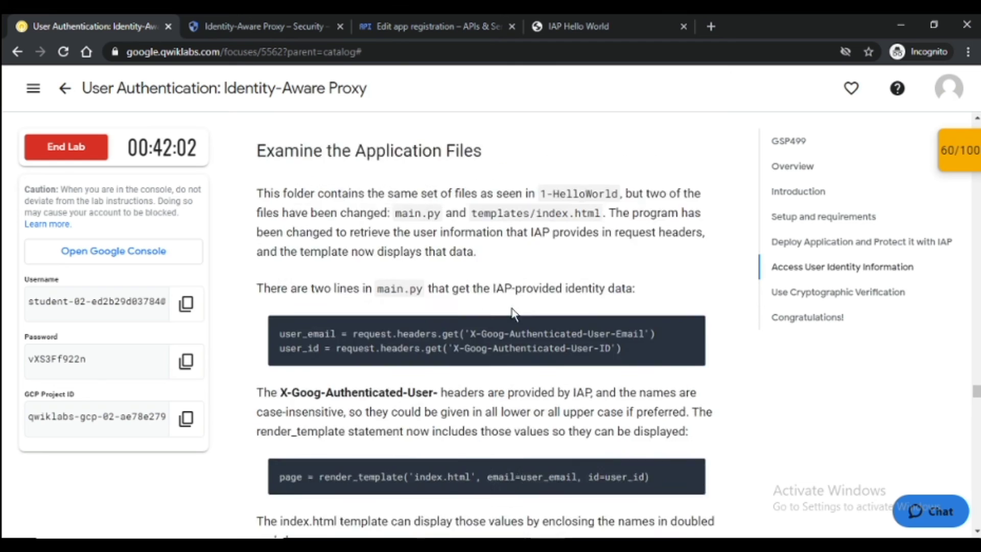
{"action": "scroll", "coordinate": [513, 315], "scroll_direction": "down", "scroll_amount": 3}
- Copy the folder command from the lab's Use Cryptographic Verification section and run cd ~/user-authentication-with-iap/3-HelloVerifiedUser in Cloud Shell
{"action": "left_click", "coordinate": [781, 292]}
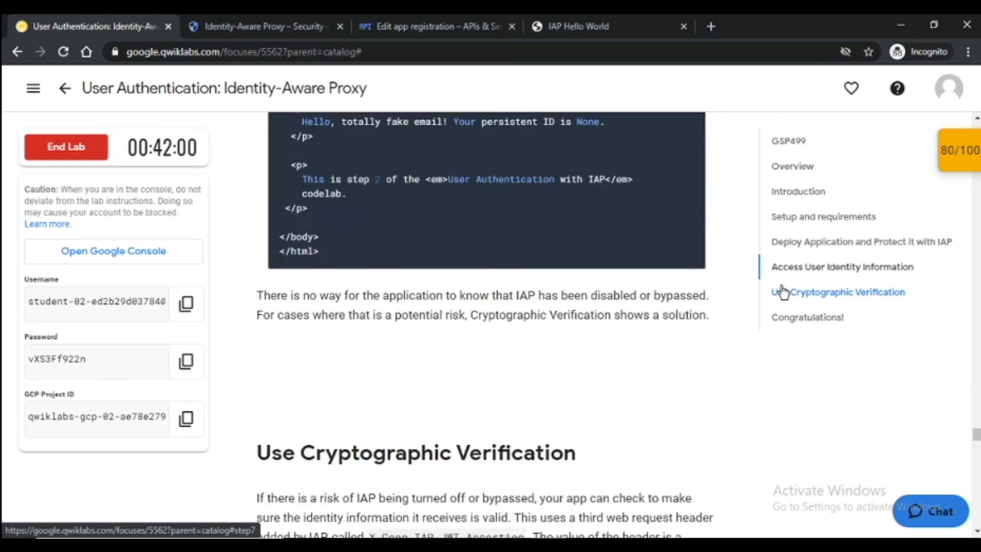
{"action": "scroll", "coordinate": [630, 281], "scroll_direction": "down", "scroll_amount": 3}
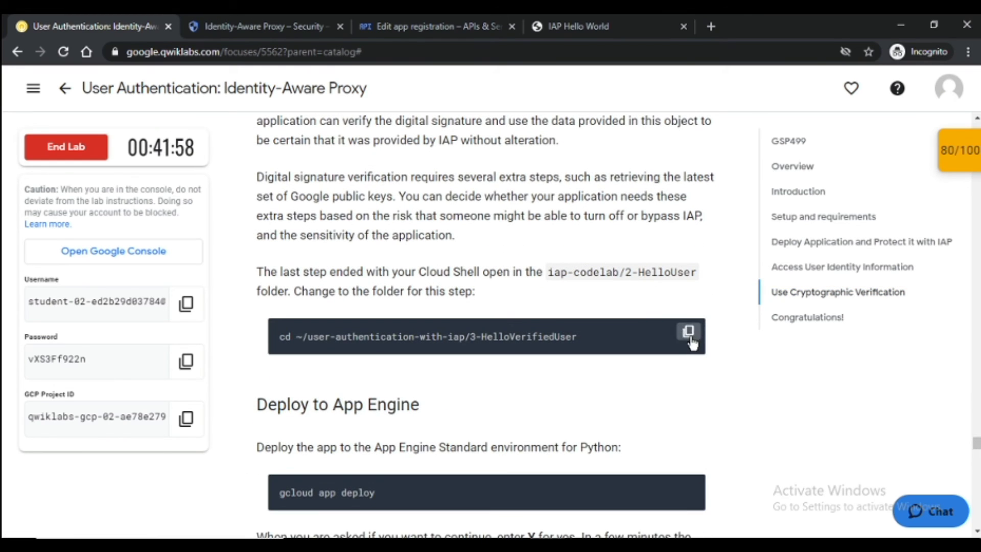
{"action": "left_click", "coordinate": [260, 26]}
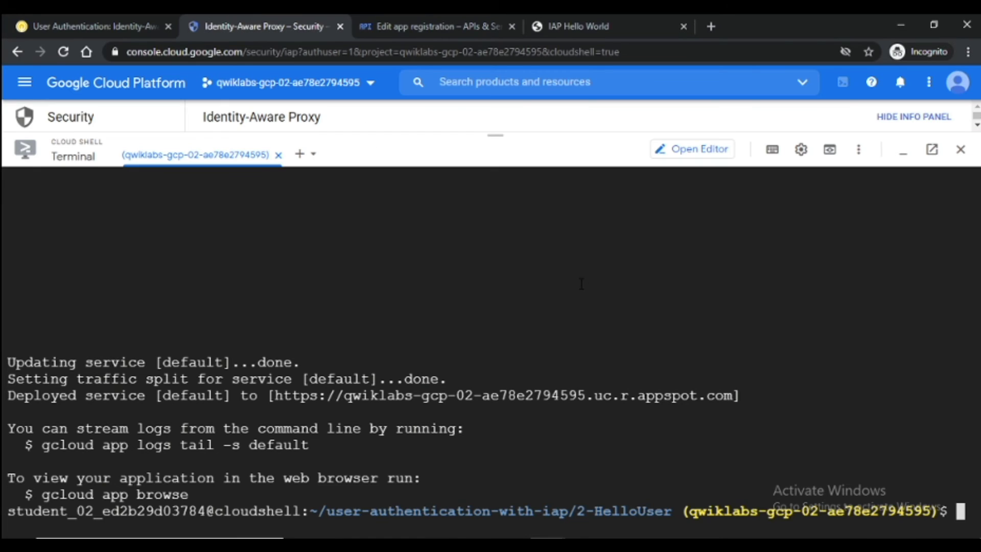
{"action": "key", "text": "ctrl+v"}
{"action": "key", "text": "Return"}
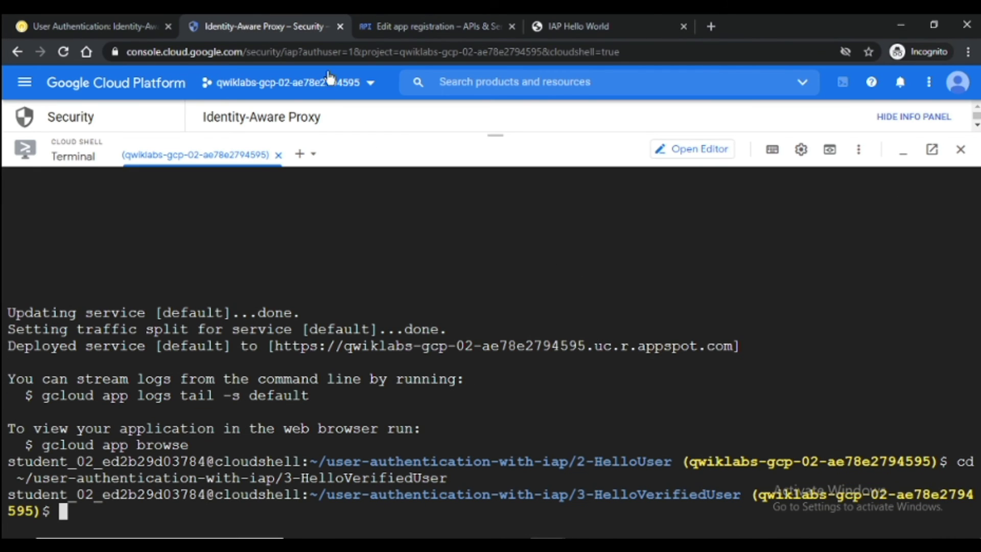
- Copy gcloud app deploy from the lab's Deploy to App Engine section and run it in the 3-HelloVerifiedUser folder
{"action": "left_click", "coordinate": [97, 26]}
{"action": "scroll", "coordinate": [457, 289], "scroll_direction": "down", "scroll_amount": 3}
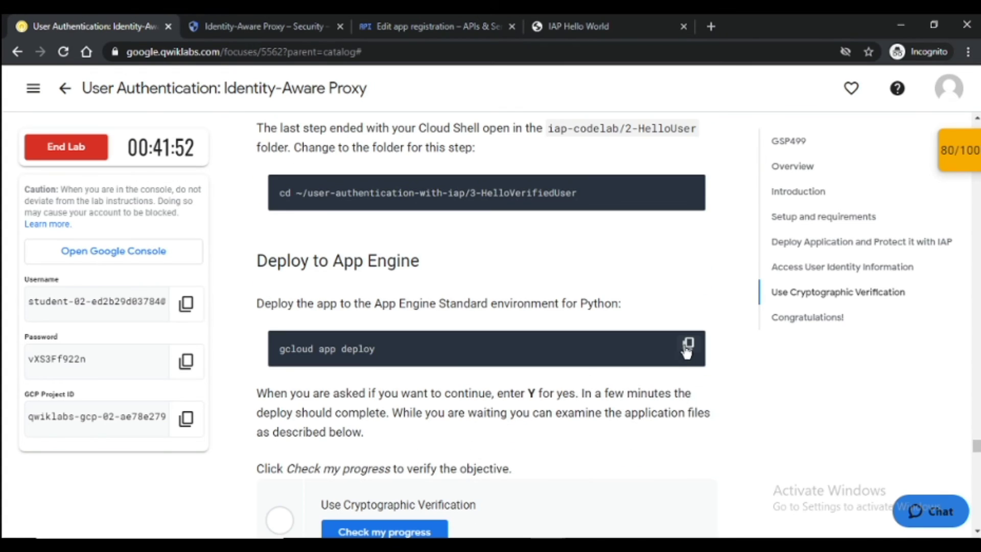
{"action": "left_click", "coordinate": [688, 348]}
{"action": "left_click", "coordinate": [186, 18]}
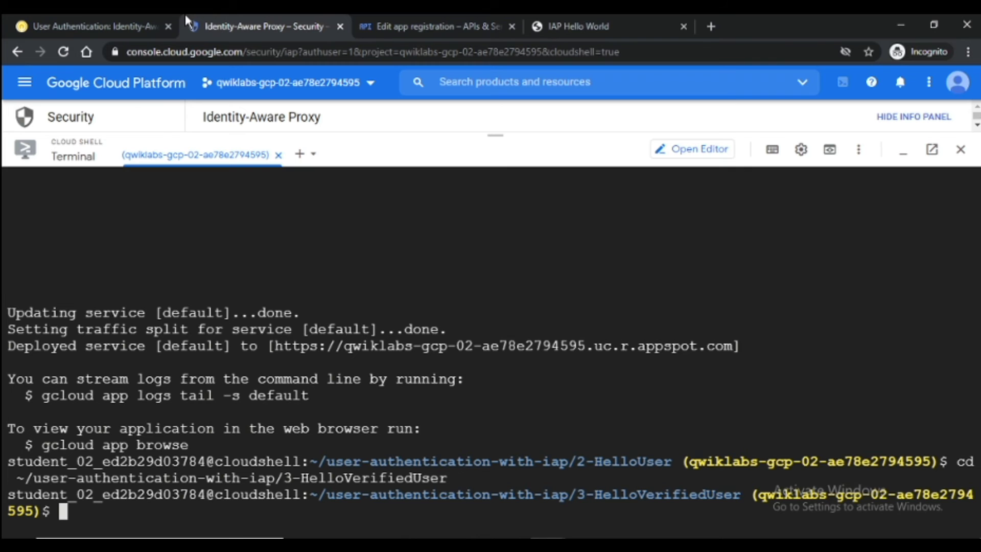
{"action": "key", "text": "ctrl+v"}
{"action": "key", "text": "Return"}
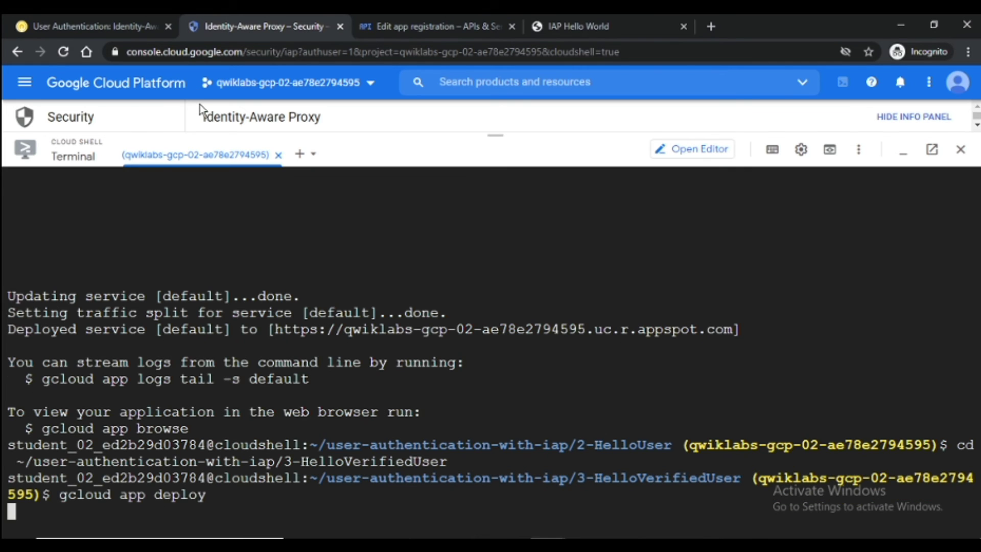
- Answer Y to continue deploying the 3-HelloVerifiedUser app and follow the deployment output in Cloud Shell
{"action": "left_click", "coordinate": [51, 25]}
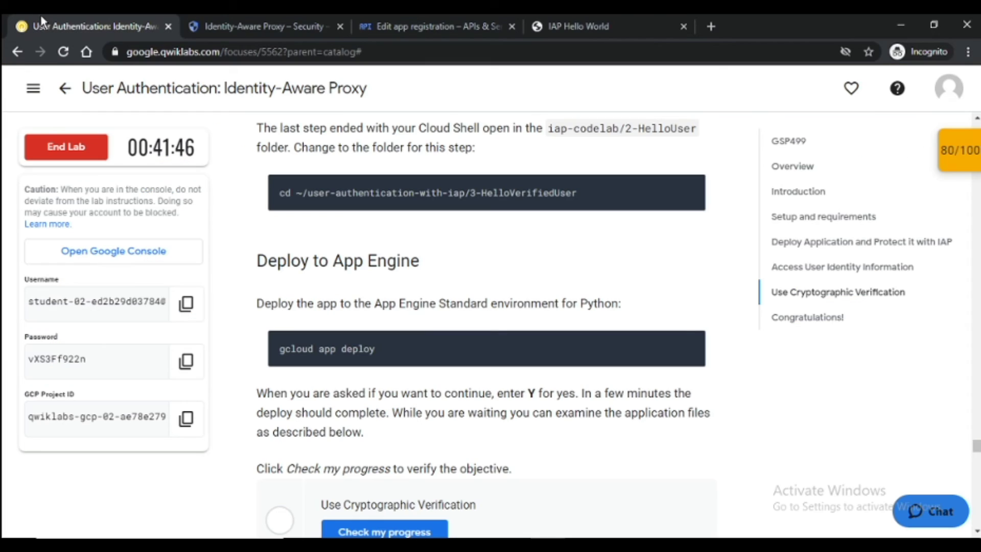
{"action": "scroll", "coordinate": [484, 334], "scroll_direction": "up", "scroll_amount": 6}
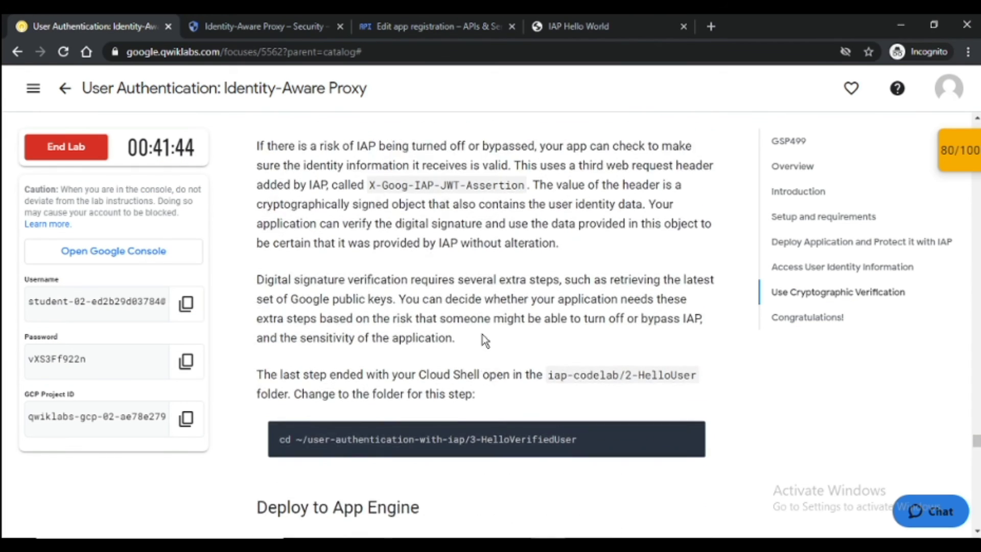
{"action": "left_click", "coordinate": [269, 25]}
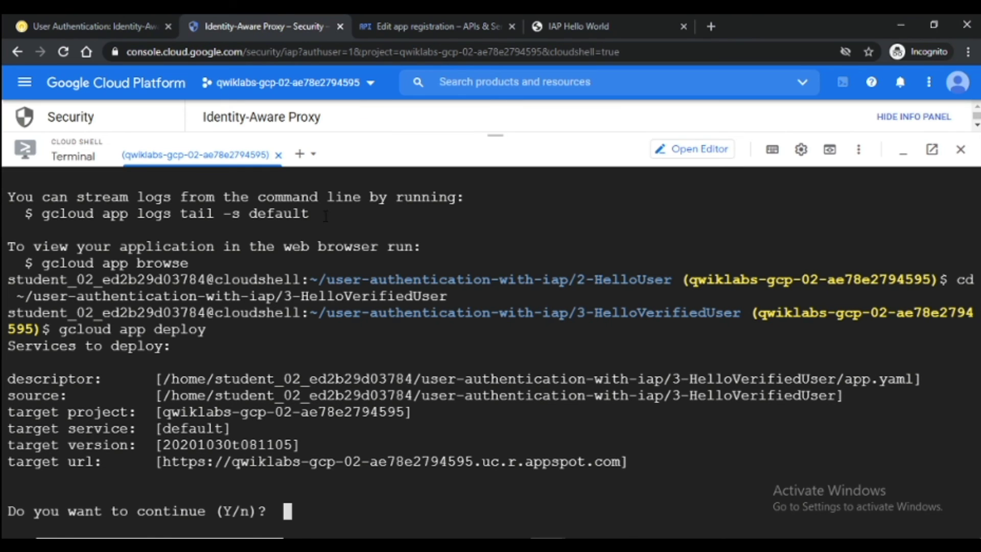
{"action": "type", "text": "Y"}
{"action": "key", "text": "Return"}
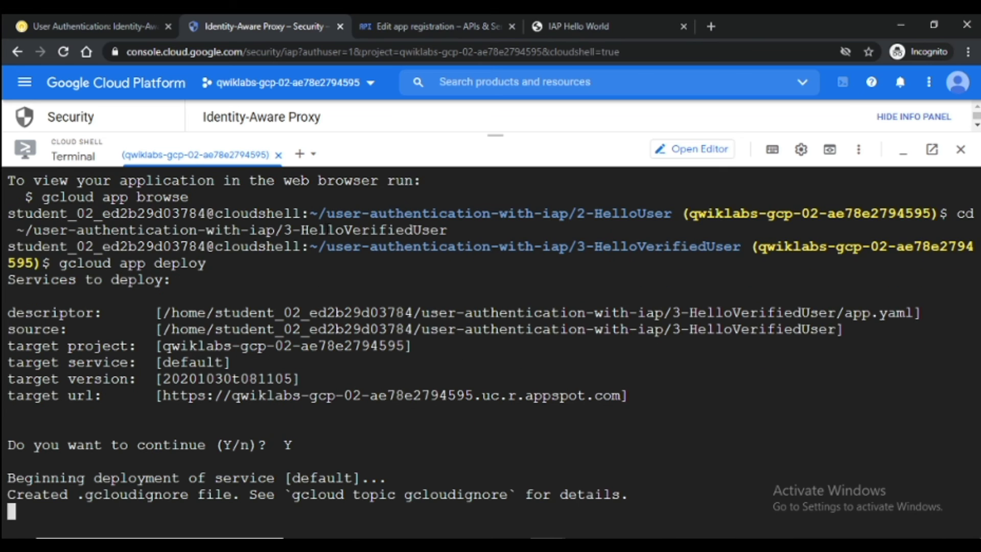
{"action": "scroll", "coordinate": [362, 306], "scroll_direction": "up", "scroll_amount": 2}
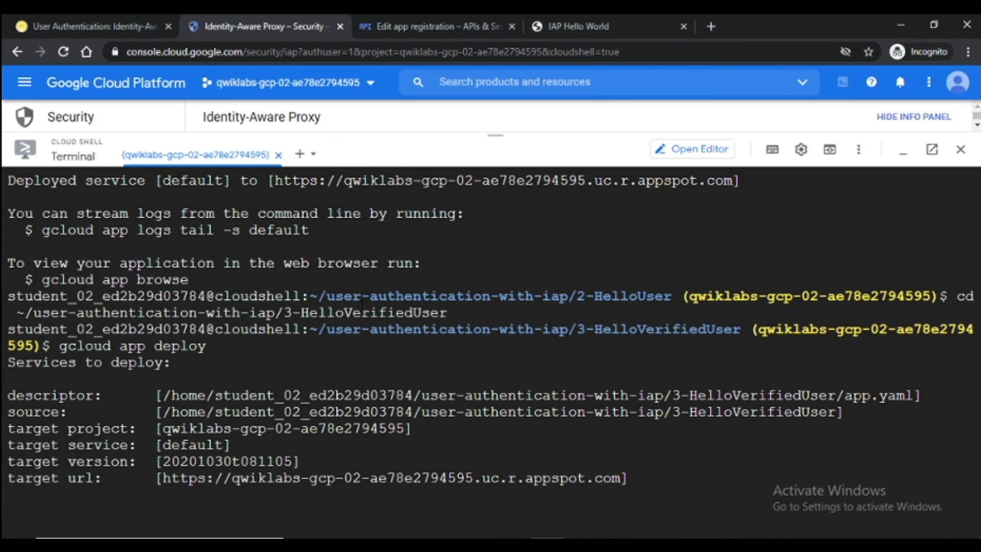
{"action": "scroll", "coordinate": [362, 306], "scroll_direction": "down", "scroll_amount": 3}
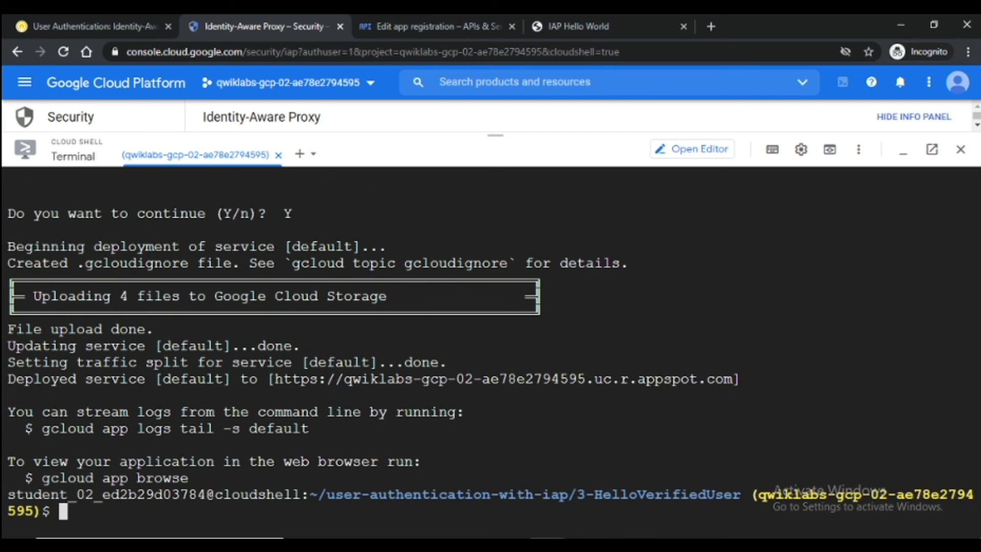
- Check the lab progress for the Use Cryptographic Verification objective and review the scores in the Checkpoints list
{"action": "left_click", "coordinate": [32, 15]}
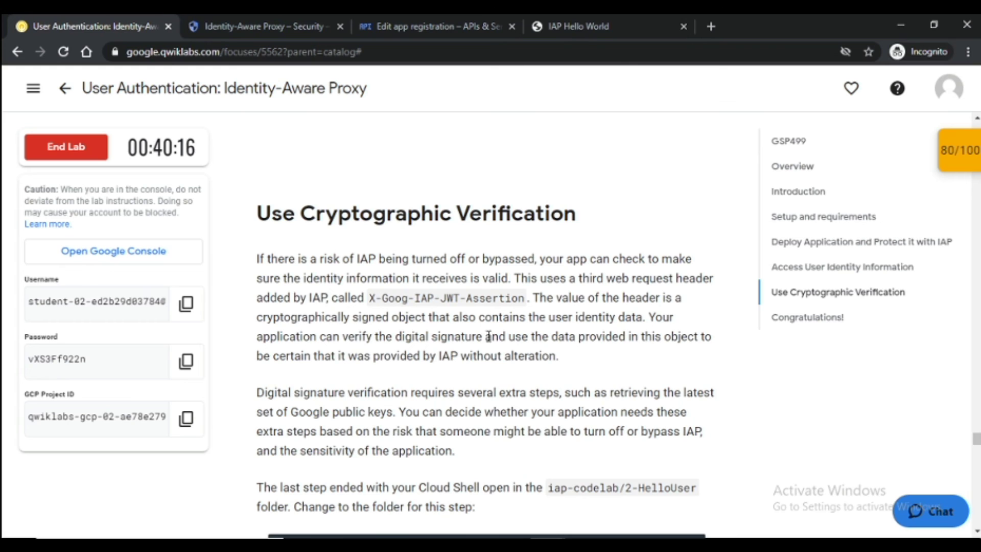
{"action": "scroll", "coordinate": [489, 336], "scroll_direction": "down", "scroll_amount": 10}
{"action": "left_click", "coordinate": [380, 320]}
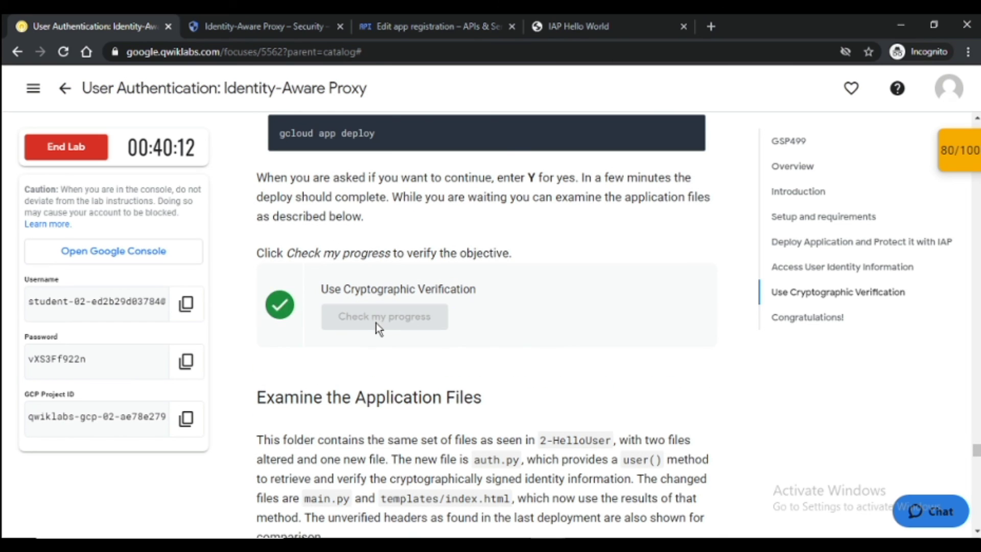
{"action": "scroll", "coordinate": [376, 323], "scroll_direction": "down", "scroll_amount": 3}
{"action": "scroll", "coordinate": [656, 245], "scroll_direction": "down", "scroll_amount": 4}
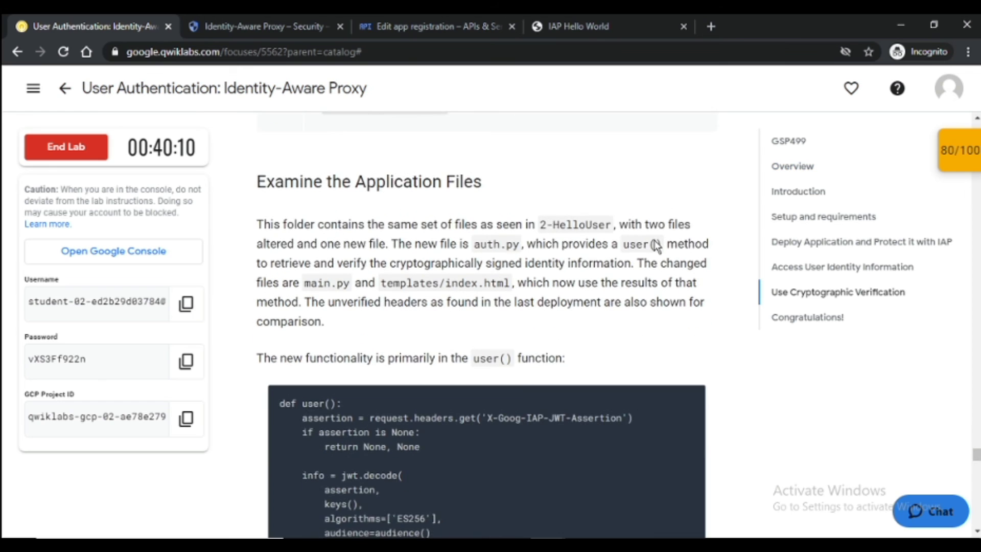
{"action": "left_click", "coordinate": [977, 149]}
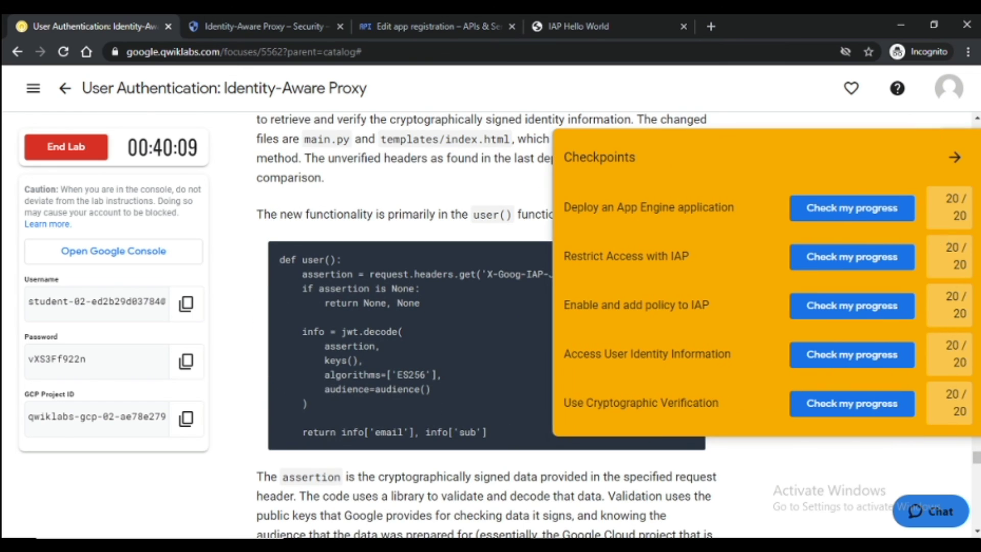
{"action": "left_click", "coordinate": [955, 157]}
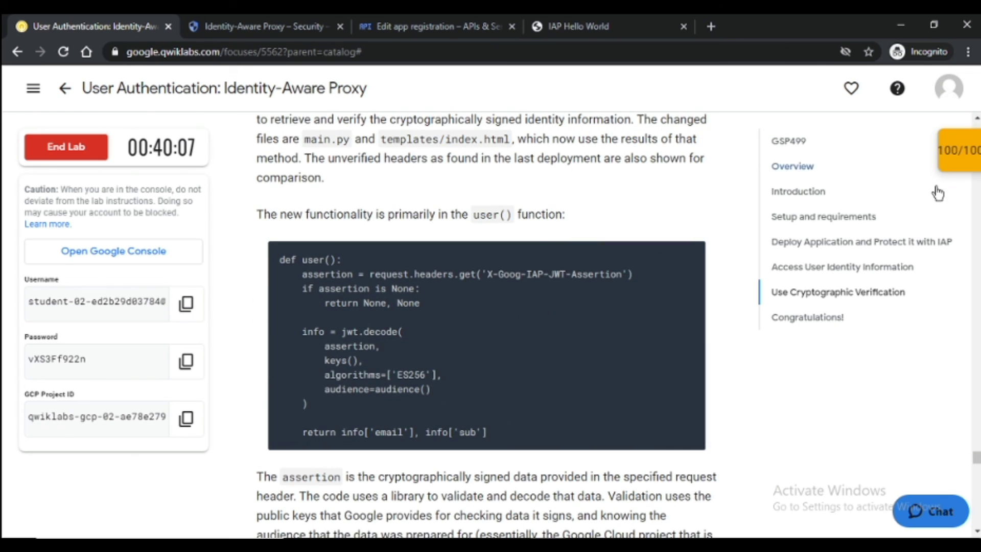
- Go to the lab's Congratulations section and review the closing summary
{"action": "left_click", "coordinate": [818, 320]}
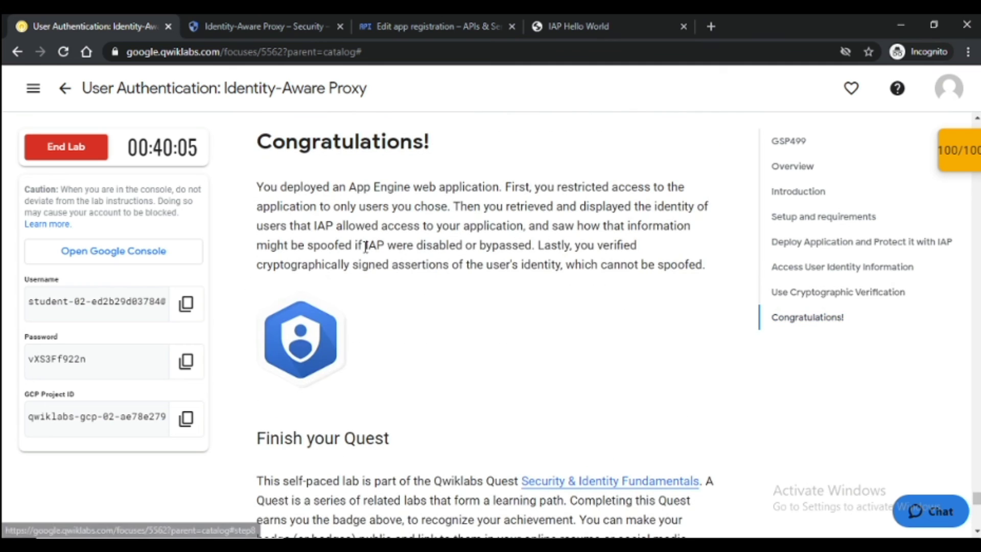
{"action": "left_click_drag", "start_coordinate": [260, 146], "coordinate": [491, 146]}
{"action": "left_click", "coordinate": [429, 281]}
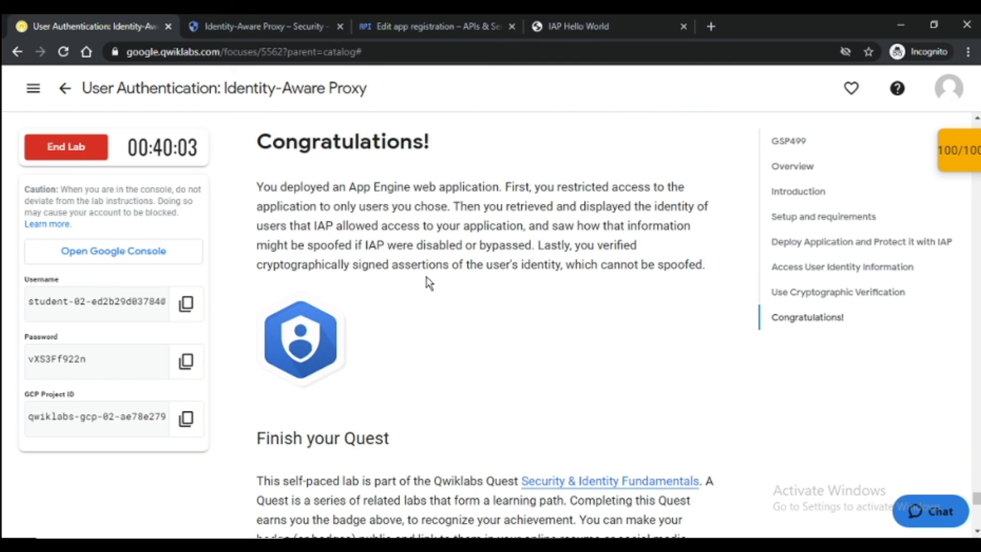
- End the lab, confirming that all work will be lost, and cancel the satisfaction survey without submitting it
{"action": "left_click", "coordinate": [84, 152]}
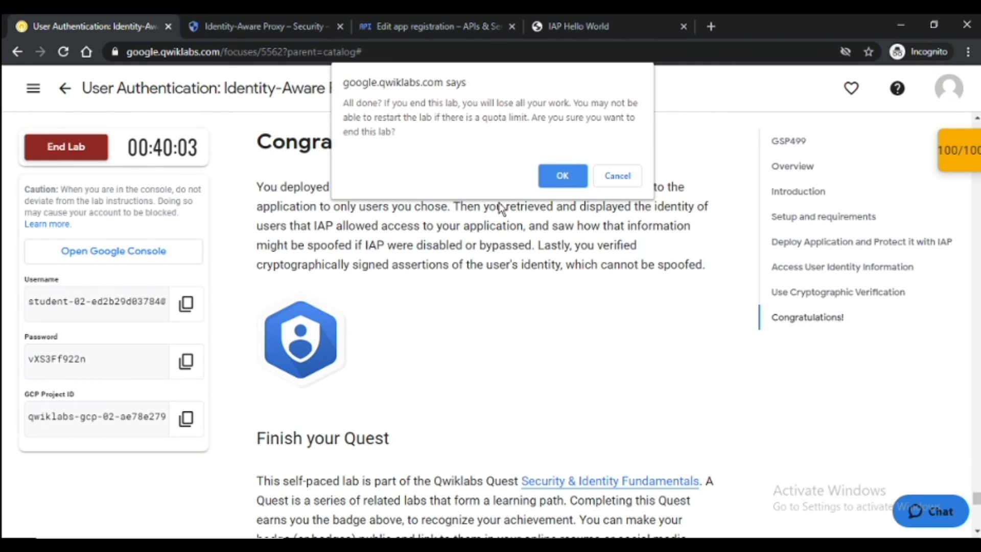
{"action": "left_click", "coordinate": [557, 179]}
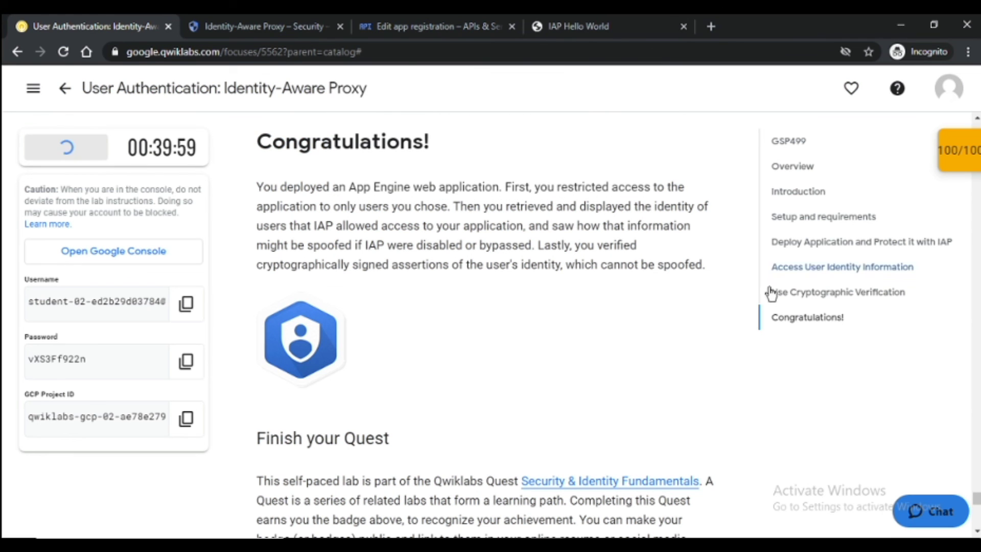
{"action": "scroll", "coordinate": [939, 452], "scroll_direction": "up", "scroll_amount": 20}
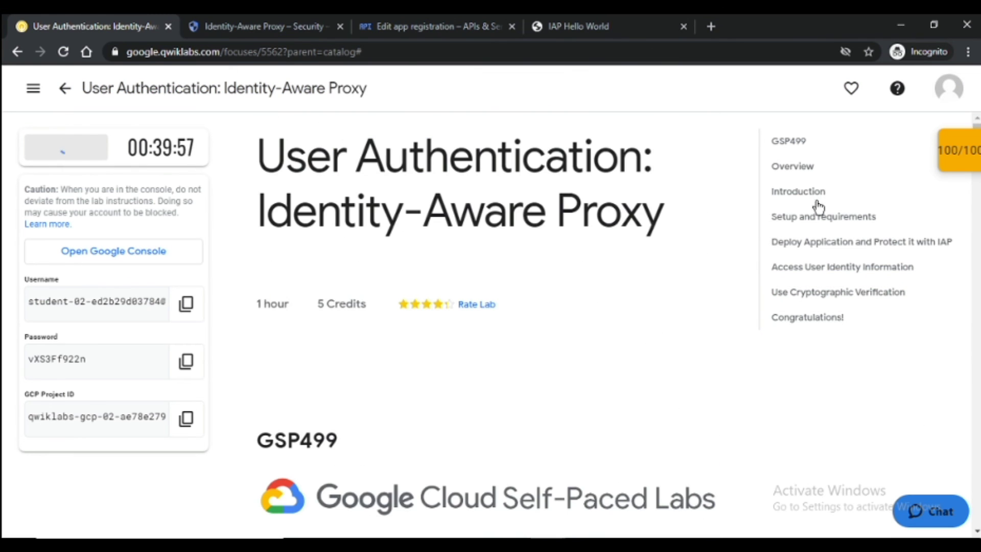
{"action": "left_click_drag", "start_coordinate": [671, 221], "coordinate": [254, 168]}
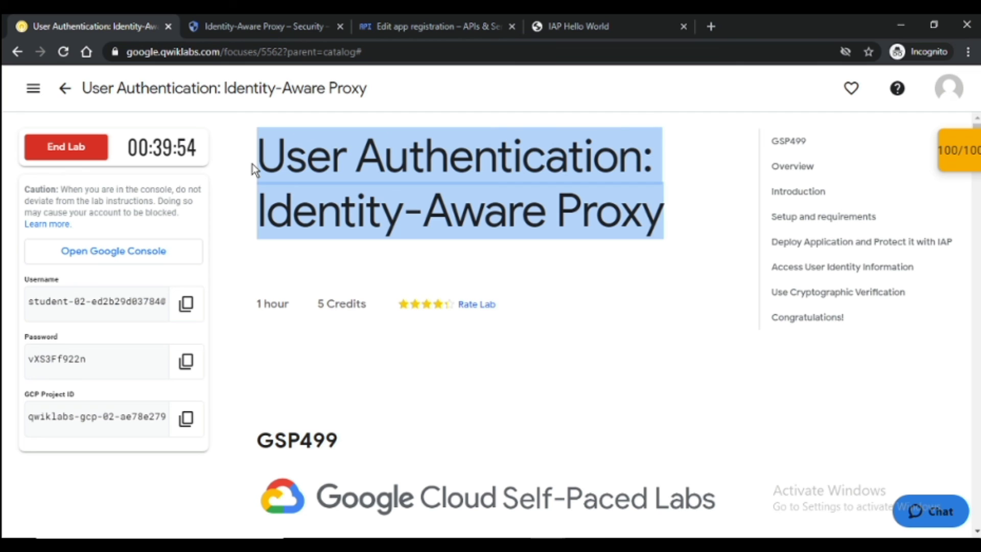
{"action": "left_click", "coordinate": [430, 252]}
{"action": "left_click", "coordinate": [77, 148]}
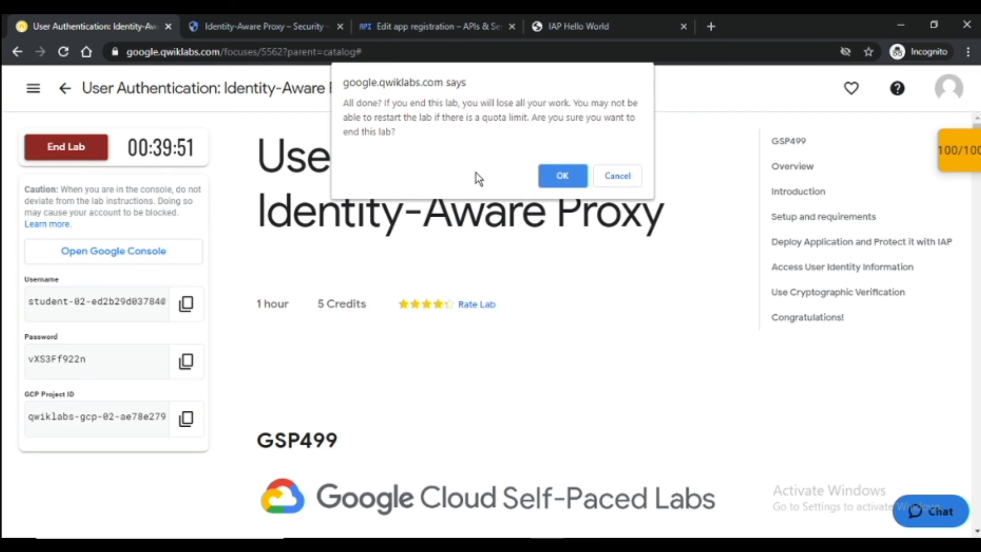
{"action": "left_click", "coordinate": [581, 180]}
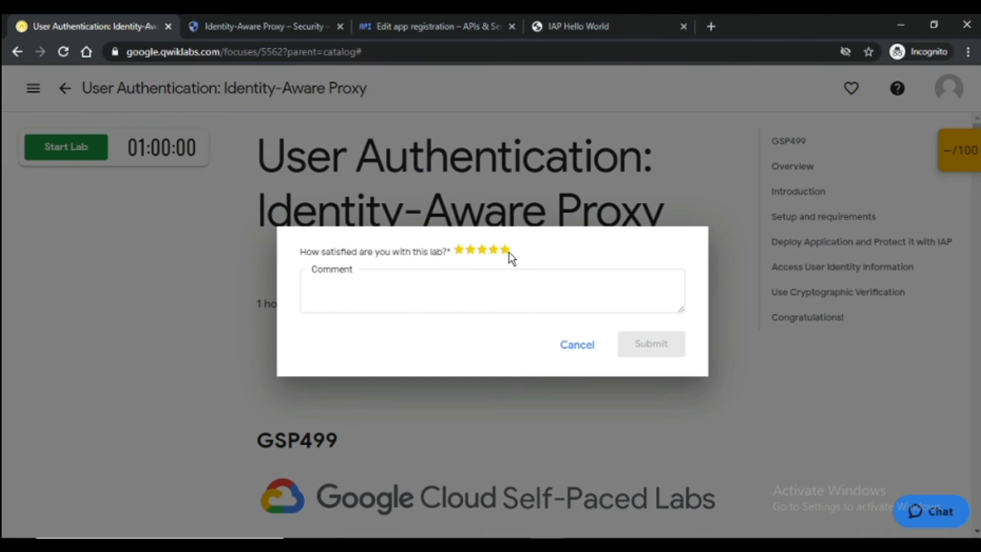
{"action": "left_click", "coordinate": [508, 251]}
{"action": "left_click", "coordinate": [593, 350]}
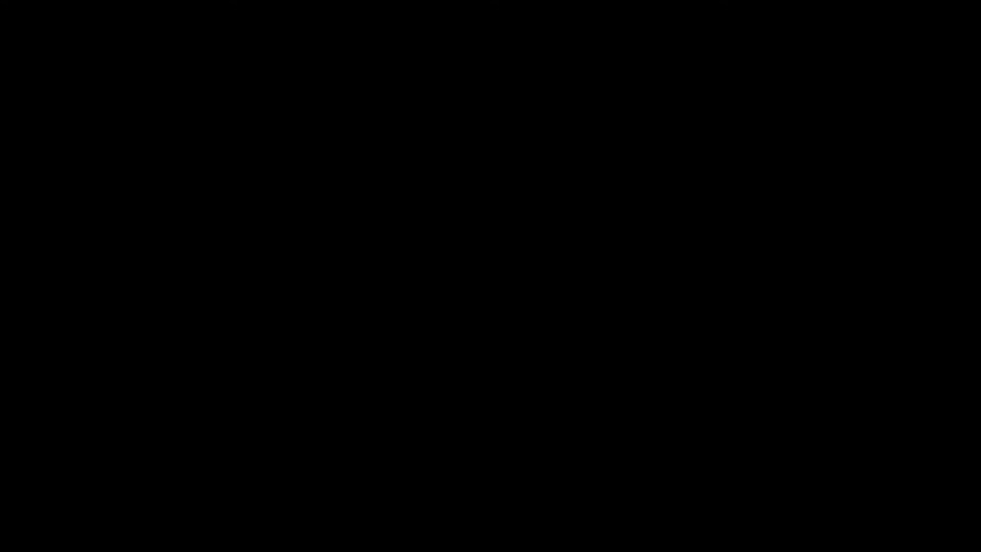